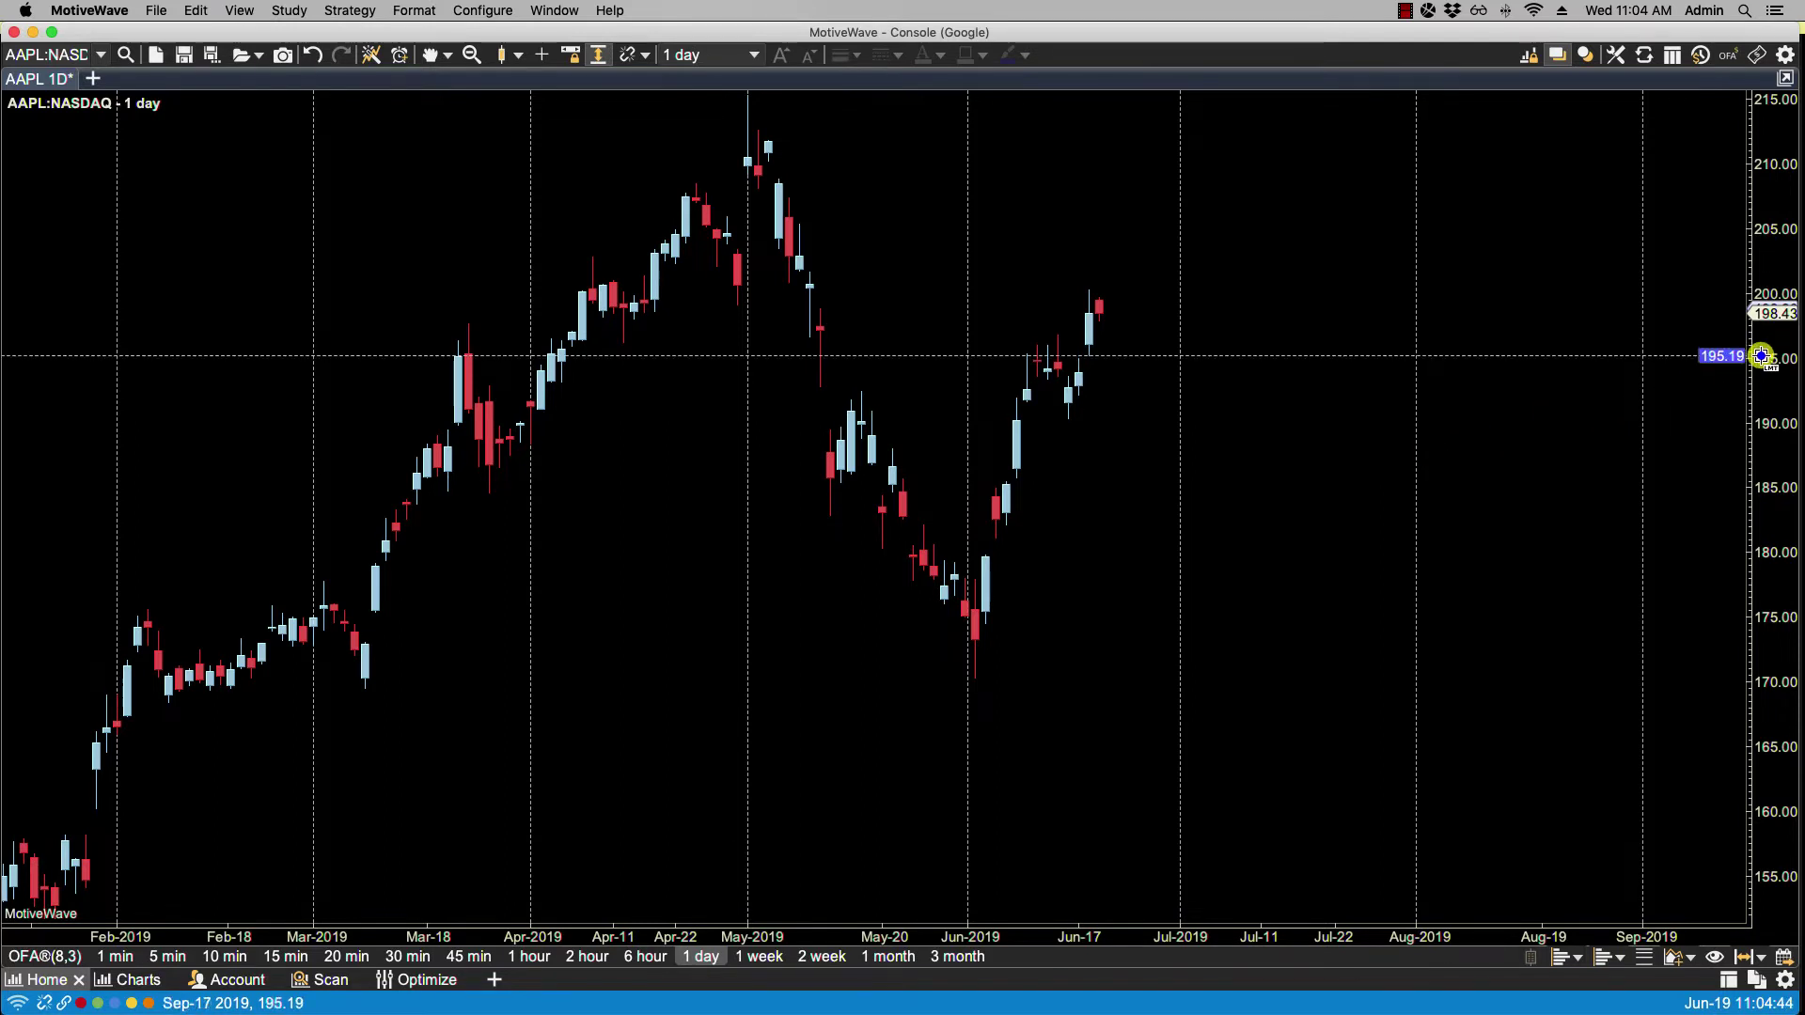
# - Place a horizontal guide on the AAPL price axis and drag it down to about 191
pyautogui.rightClick(1761, 356)
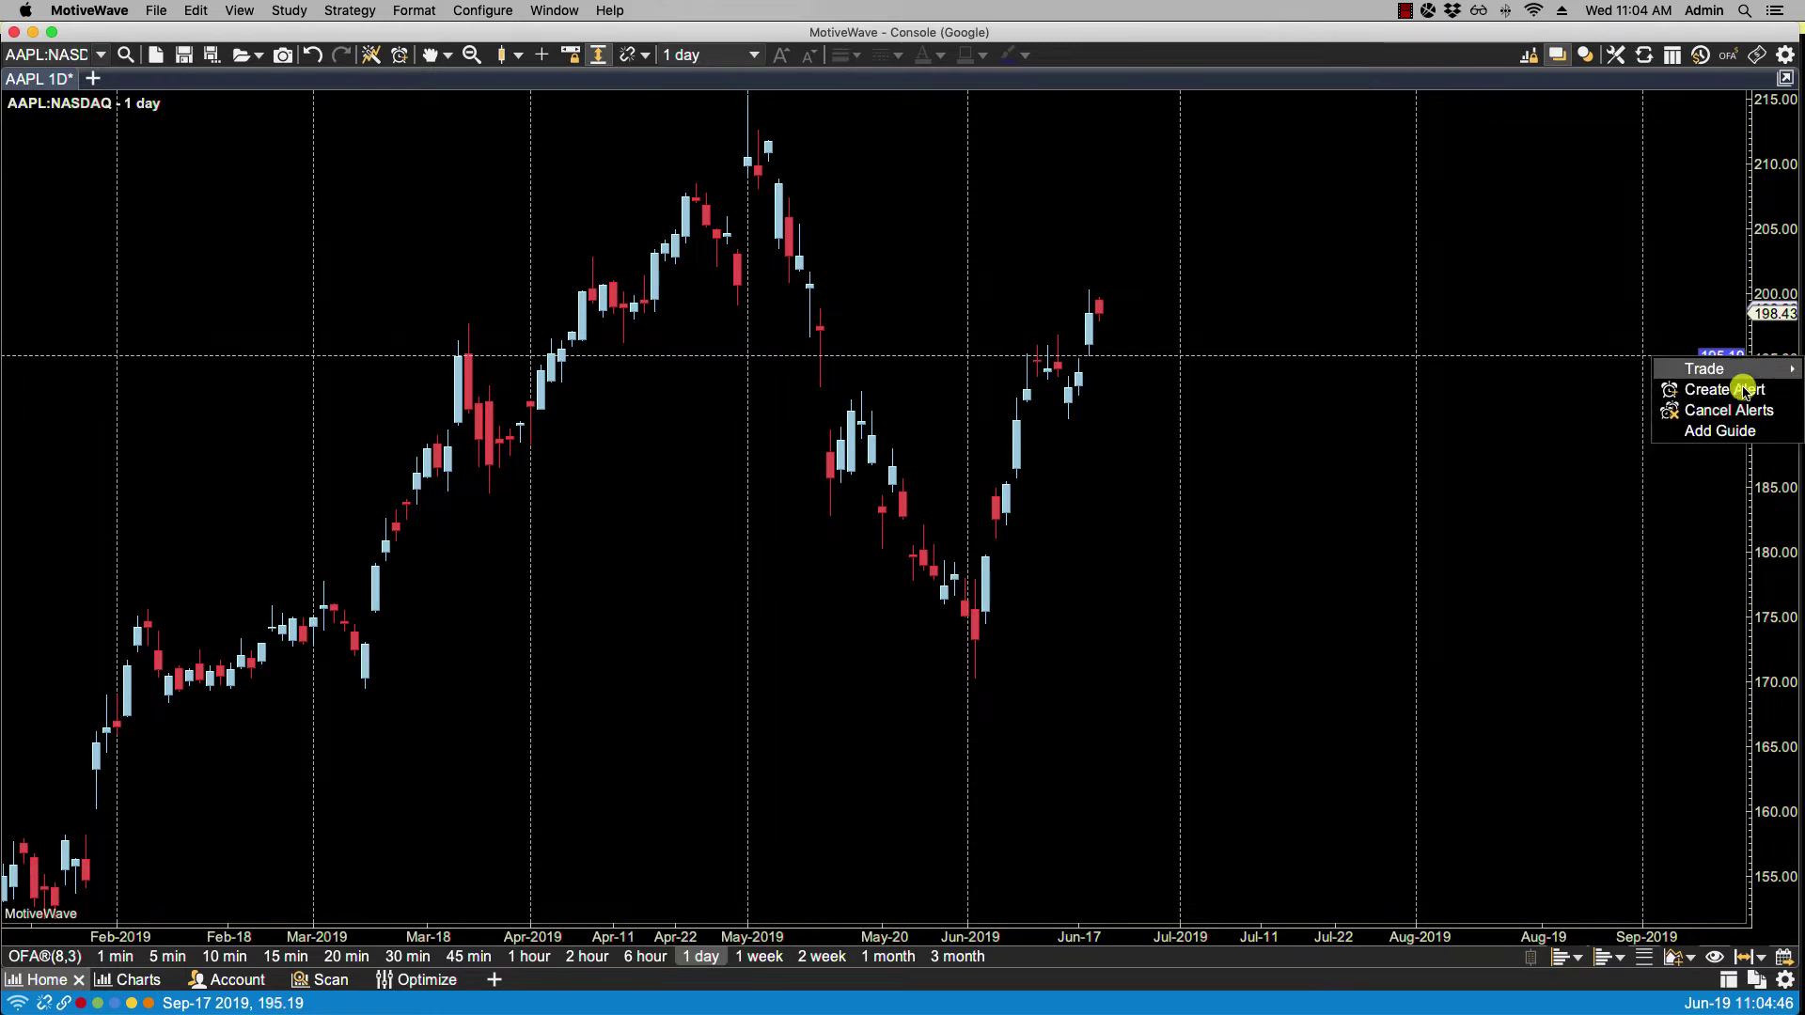
pyautogui.click(1356, 391)
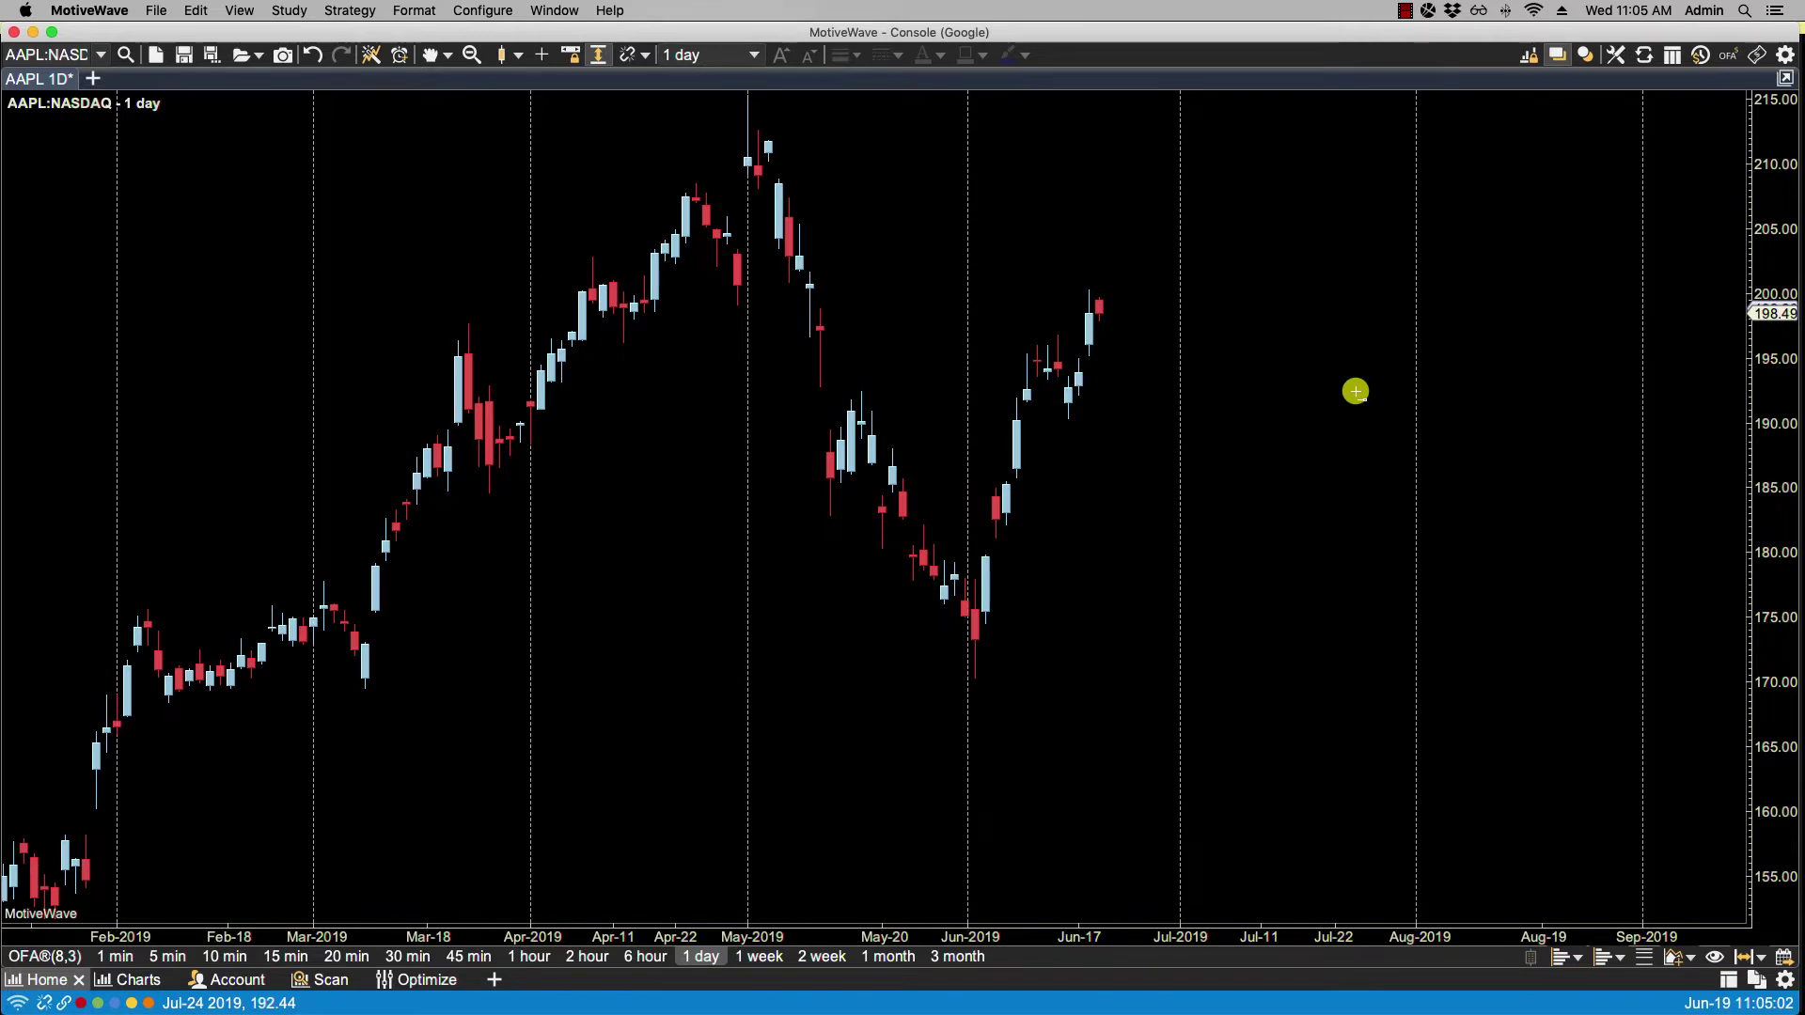
pyautogui.click(1356, 391)
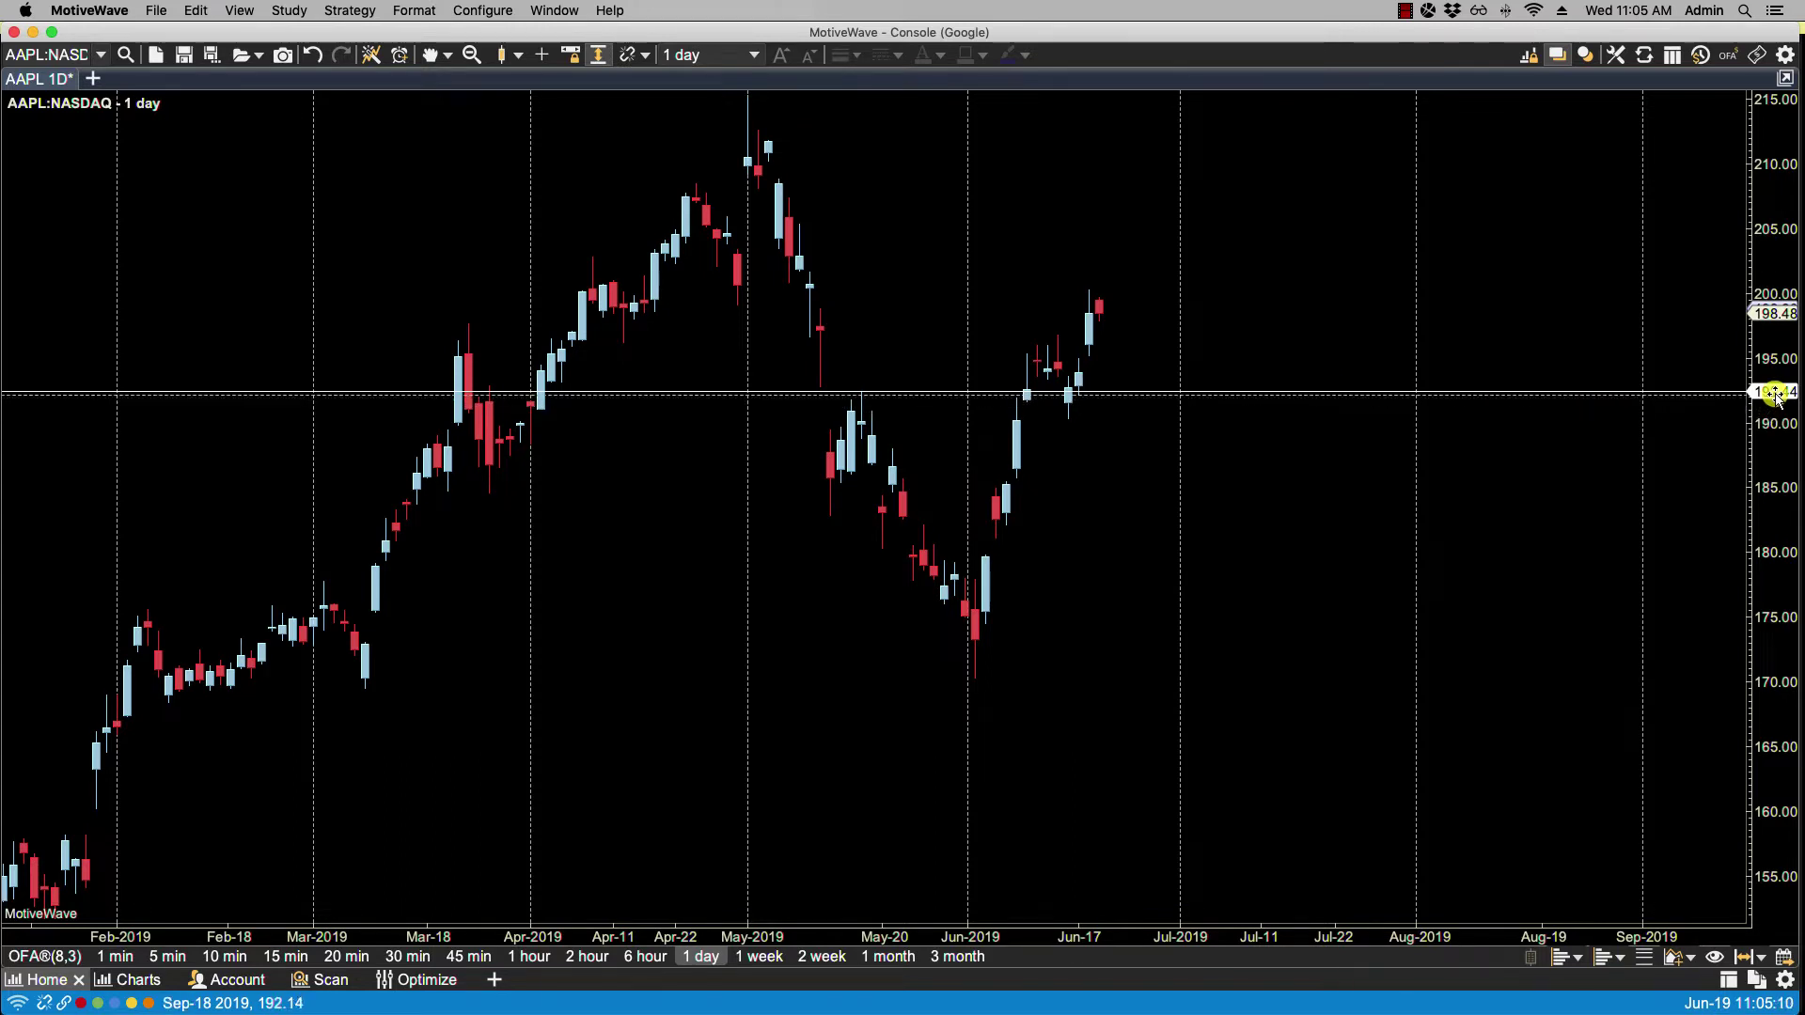
pyautogui.moveTo(1775, 393)
pyautogui.mouseDown()
pyautogui.moveTo(1775, 354)
pyautogui.moveTo(1773, 434)
pyautogui.moveTo(1777, 411)
pyautogui.mouseUp()
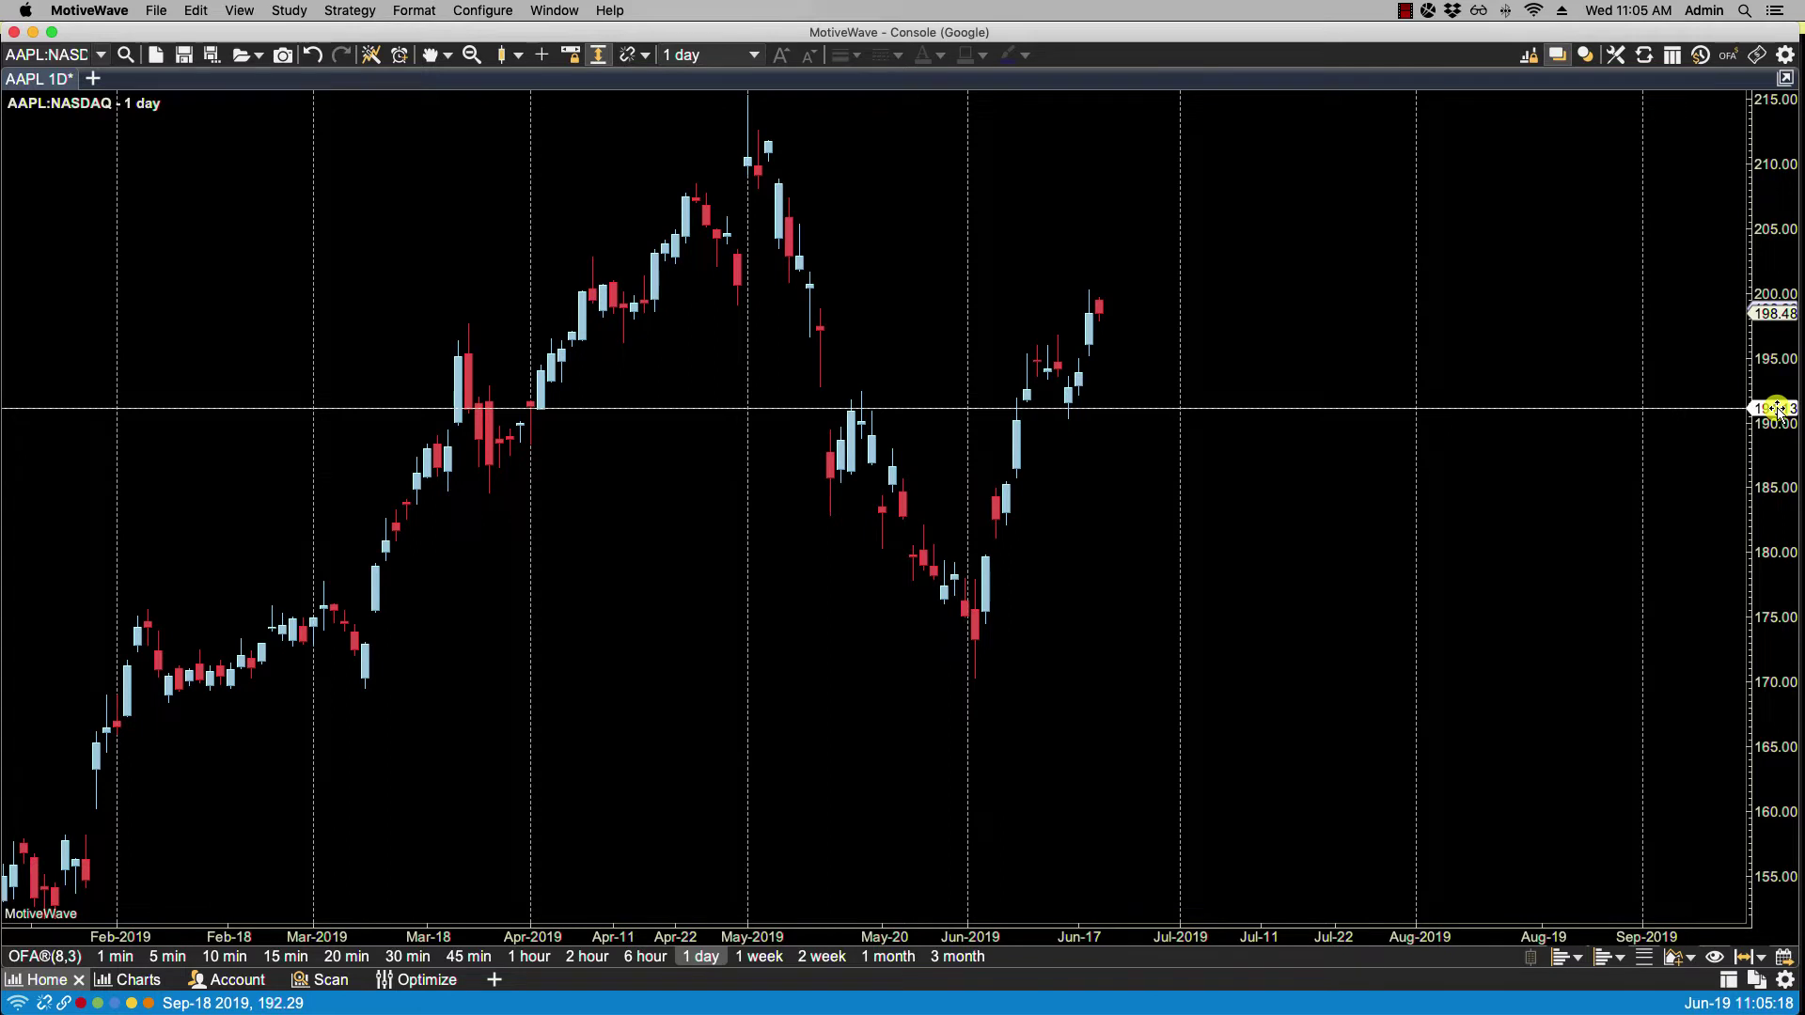
# - Bring up Guide Properties for the new guide at 191.13
pyautogui.rightClick(1777, 411)
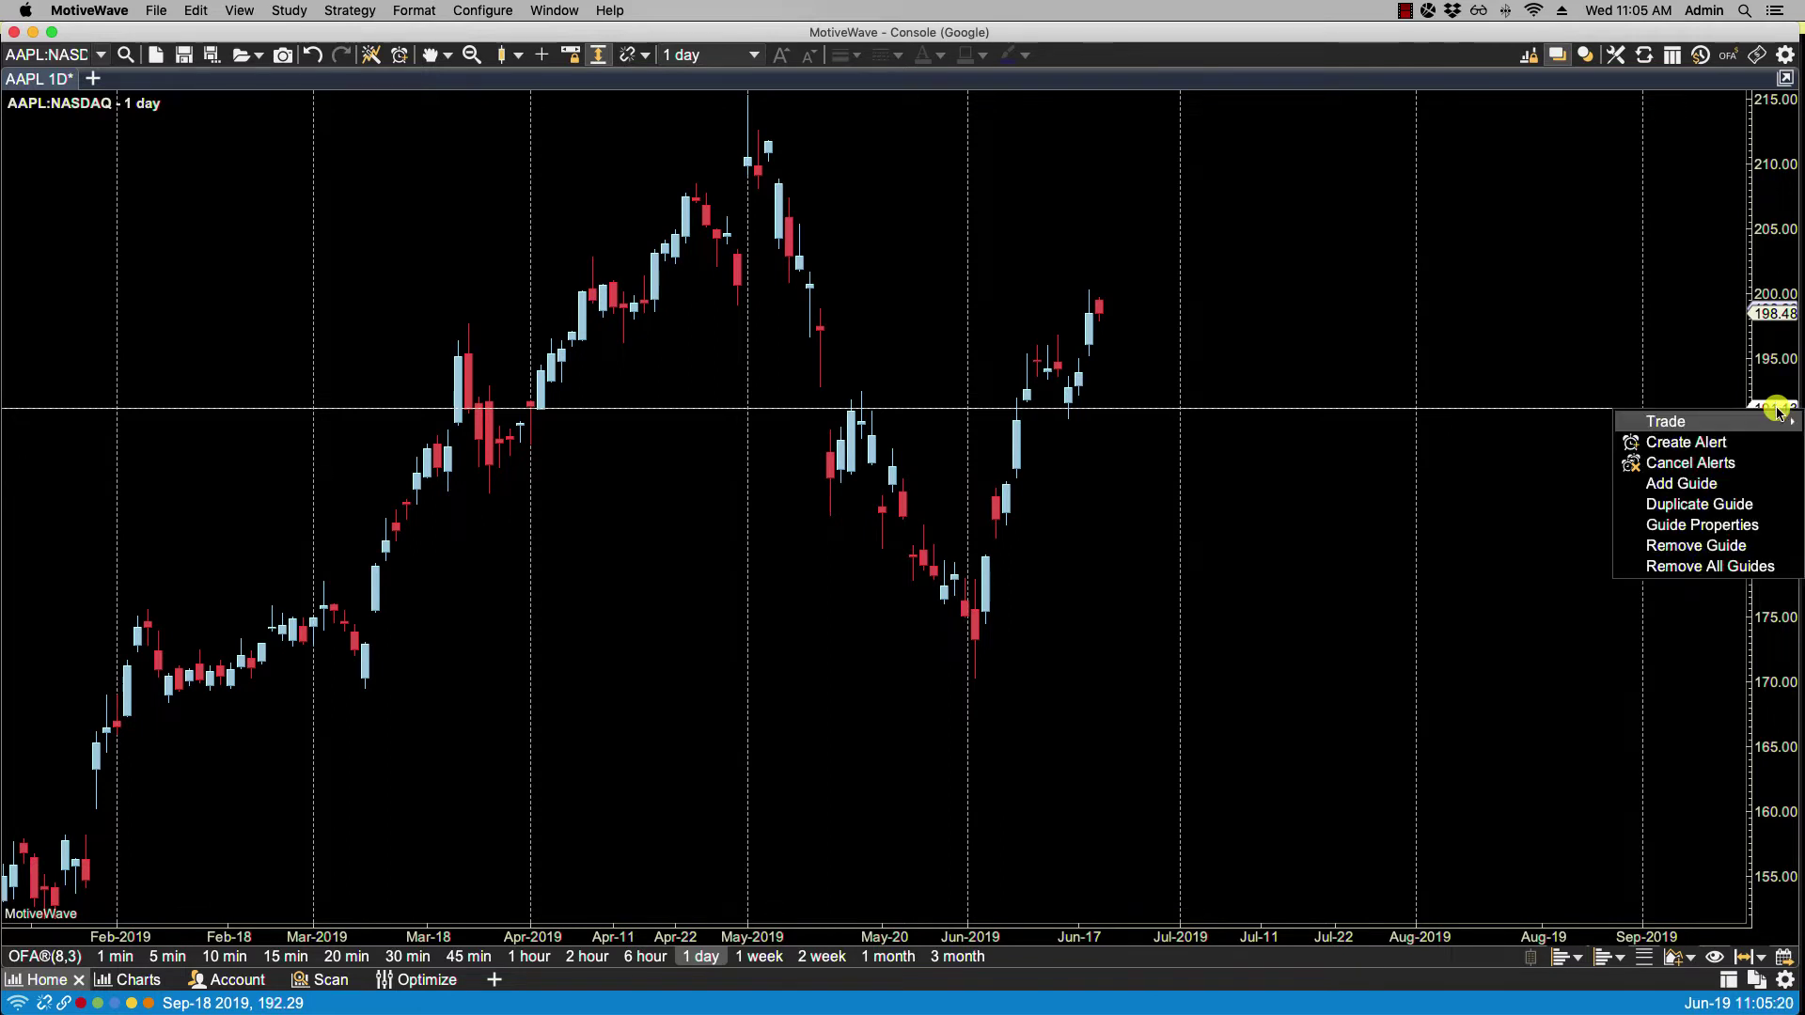
pyautogui.moveTo(1712, 421)
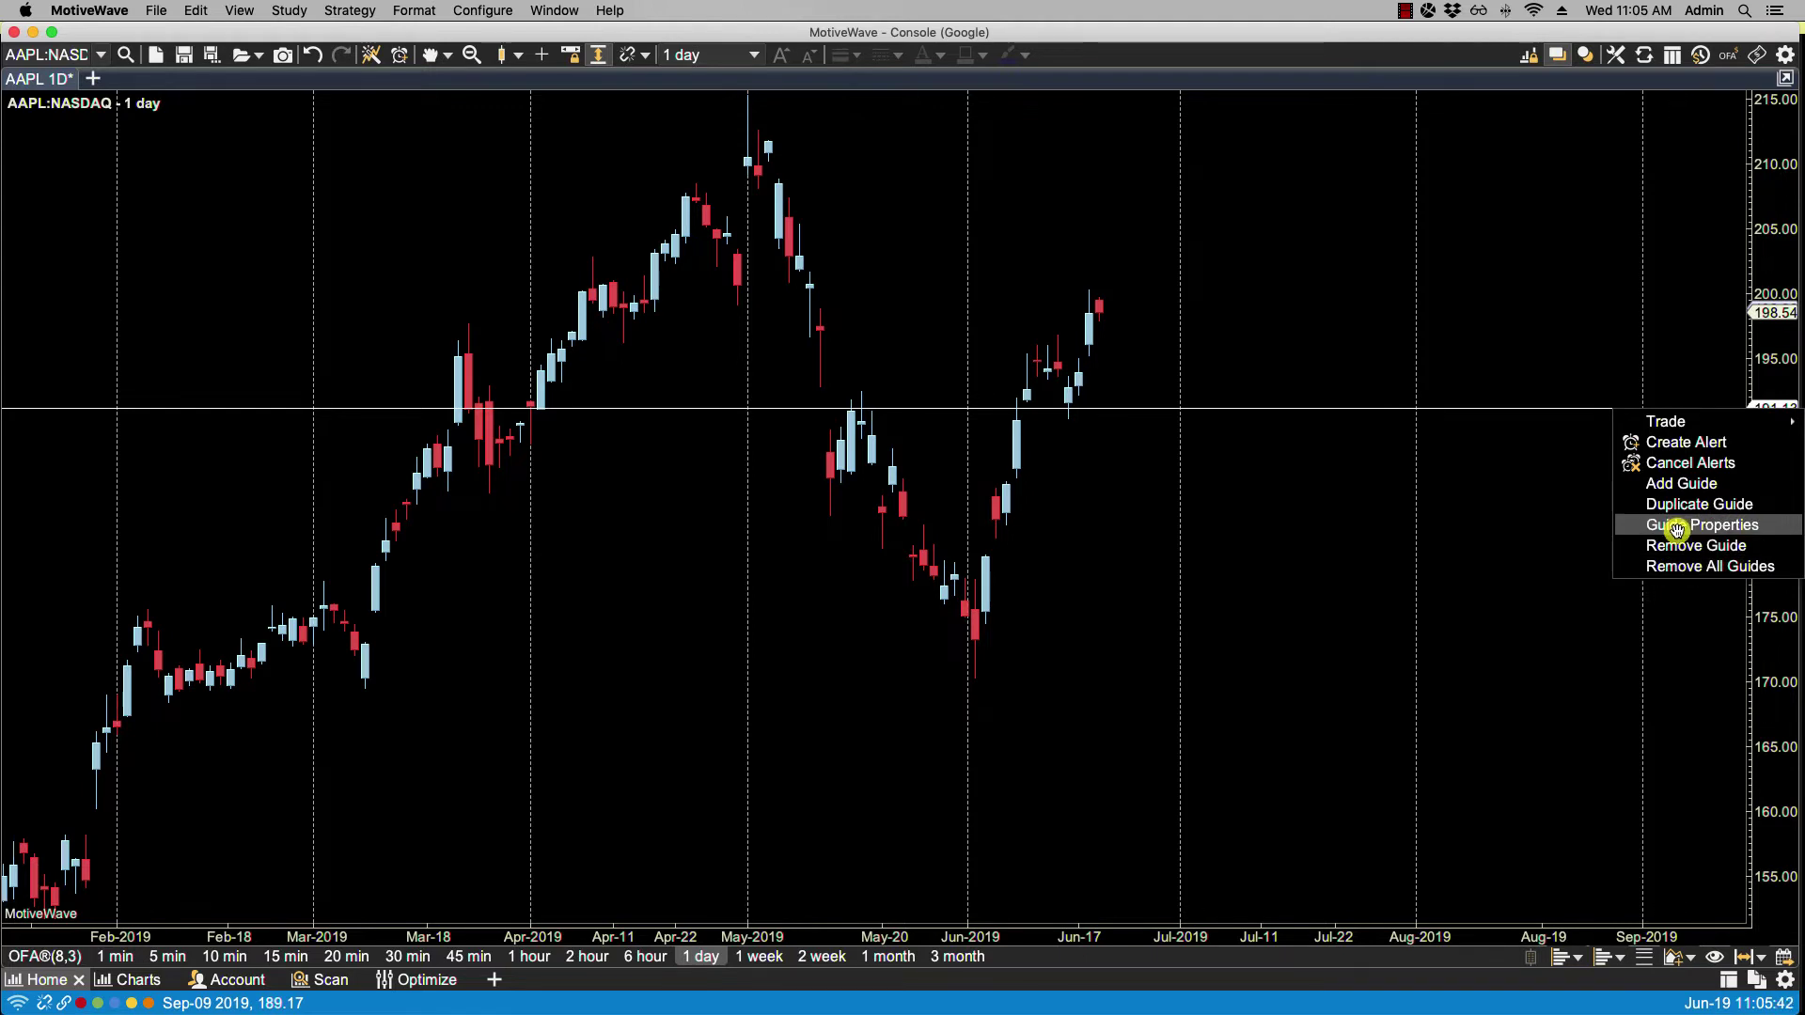
pyautogui.click(1678, 525)
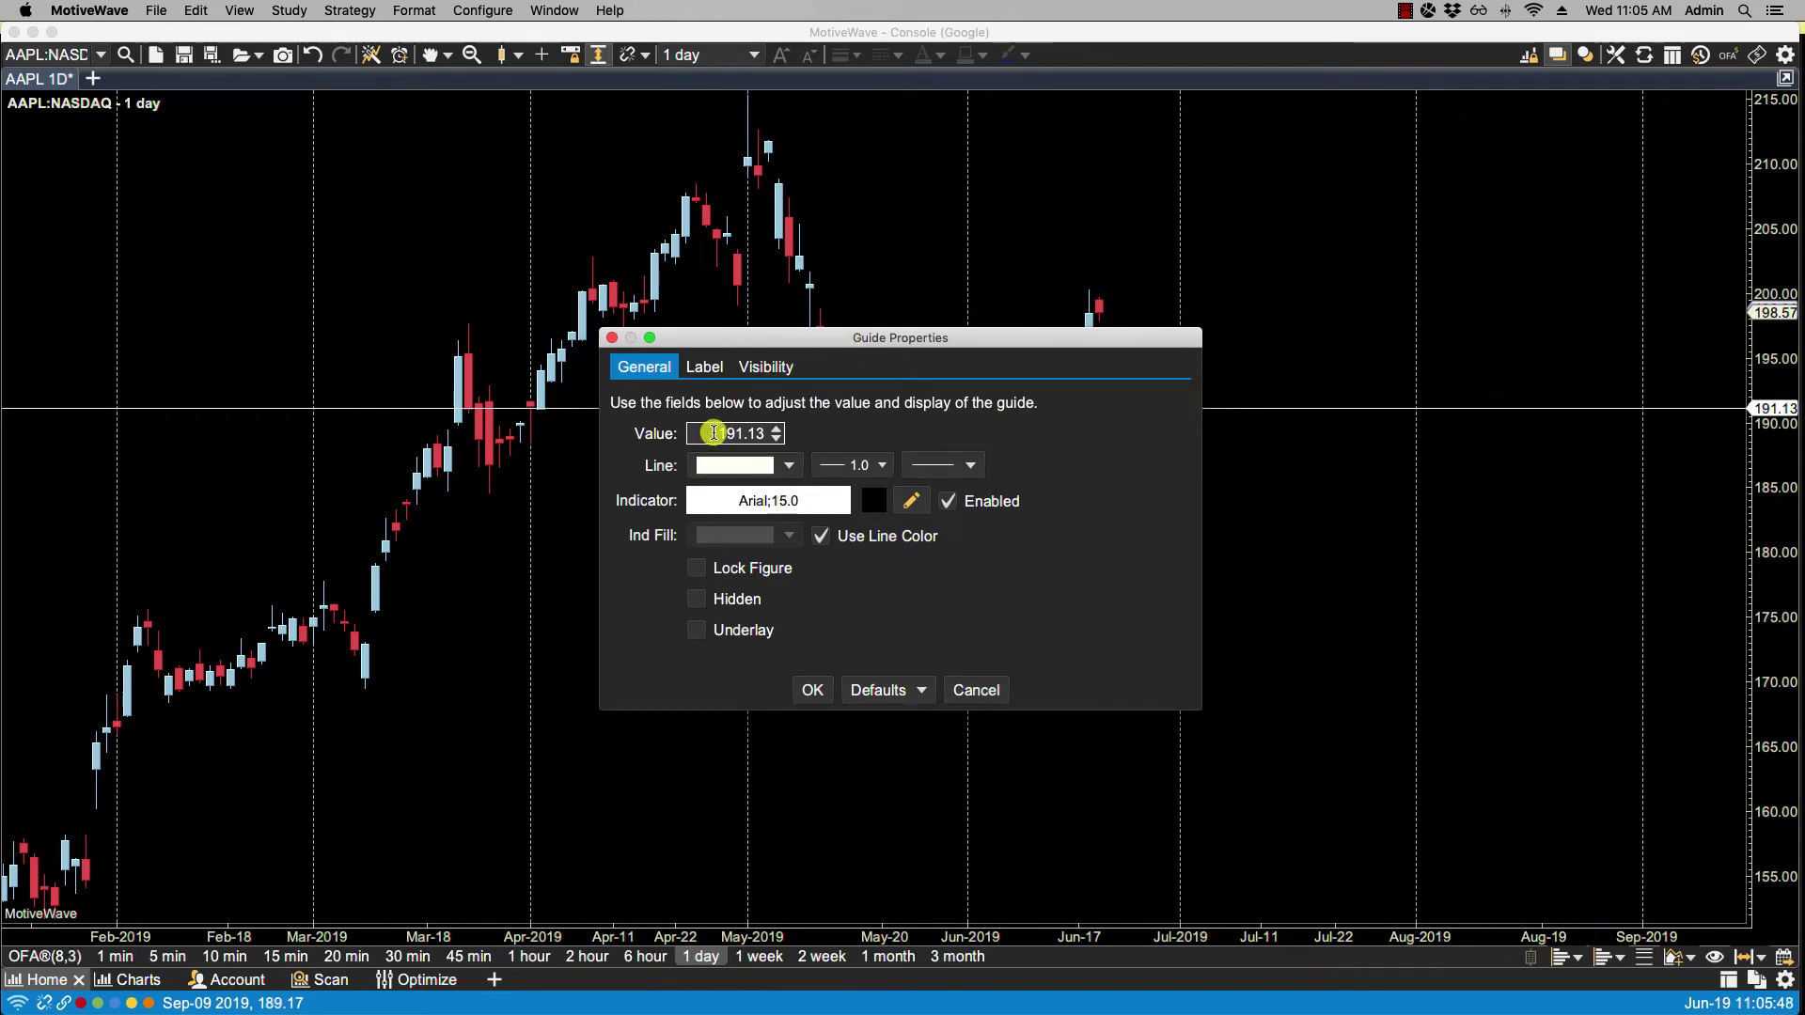
# - Set the guide value to 195.00 with a green dashed line, then open the indicator font settings
pyautogui.moveTo(714, 433); pyautogui.dragTo(786, 432)
pyautogui.write('1')
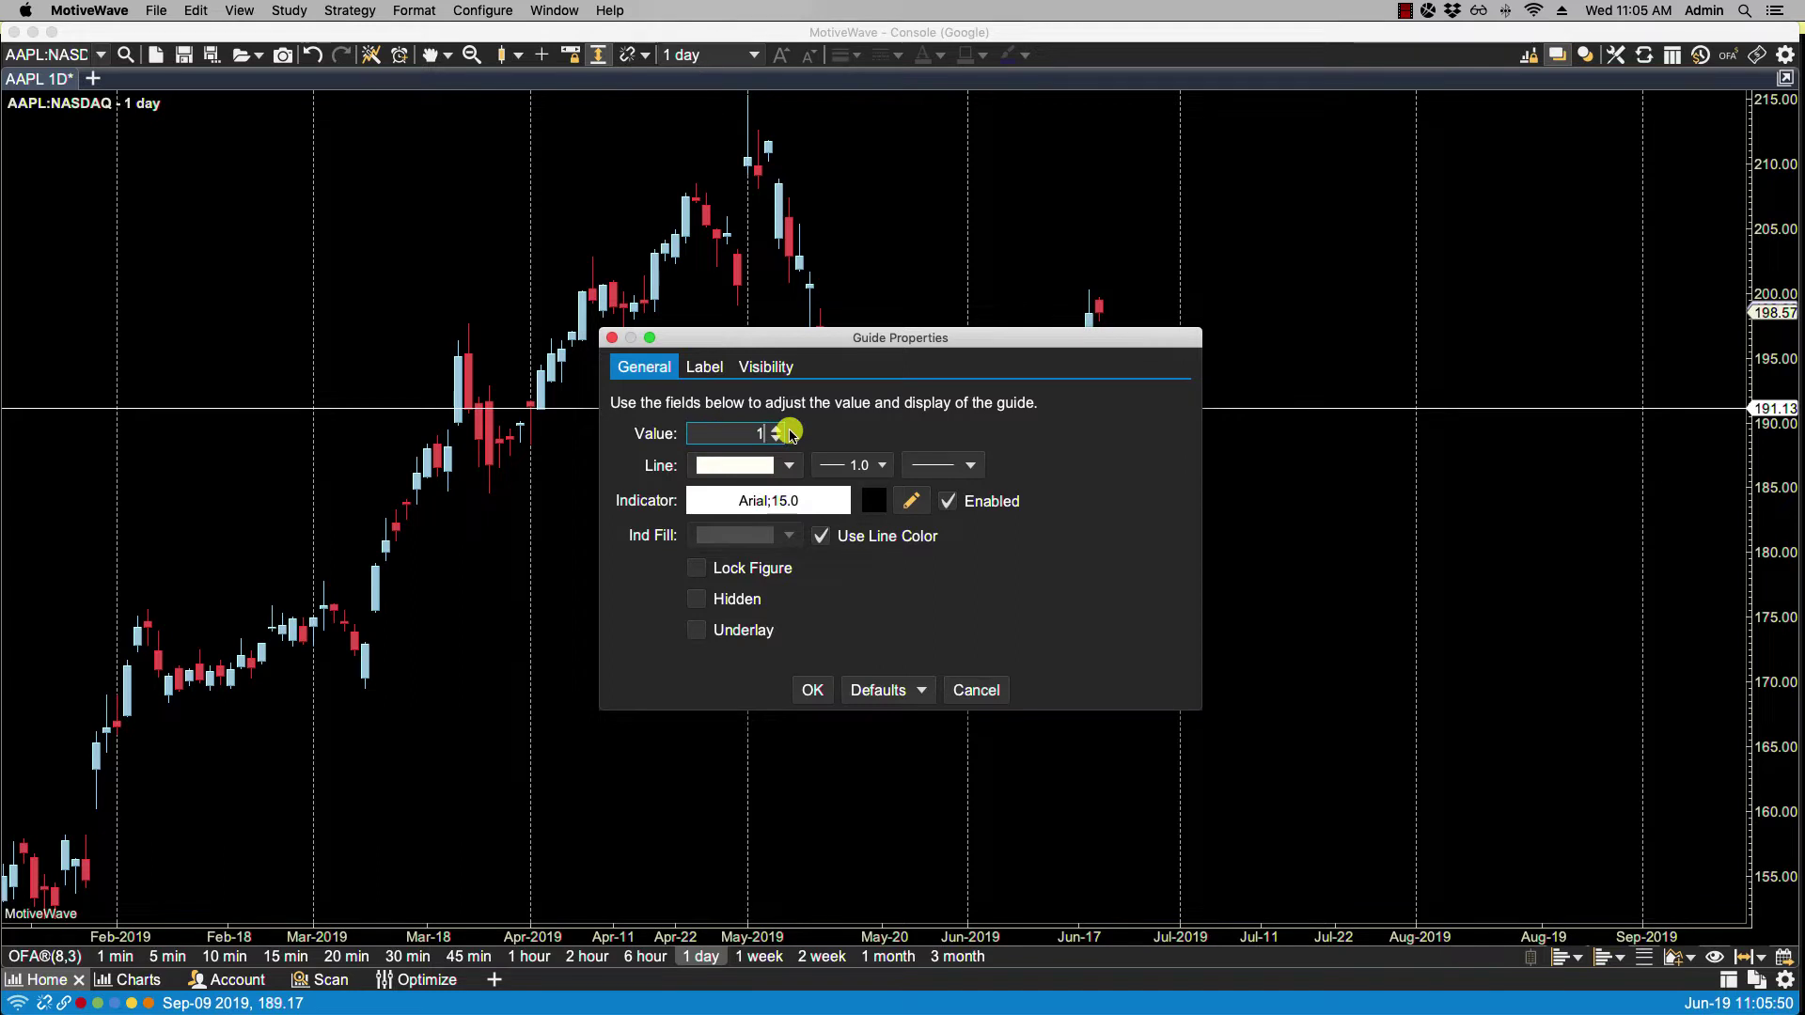
pyautogui.write('95.00')
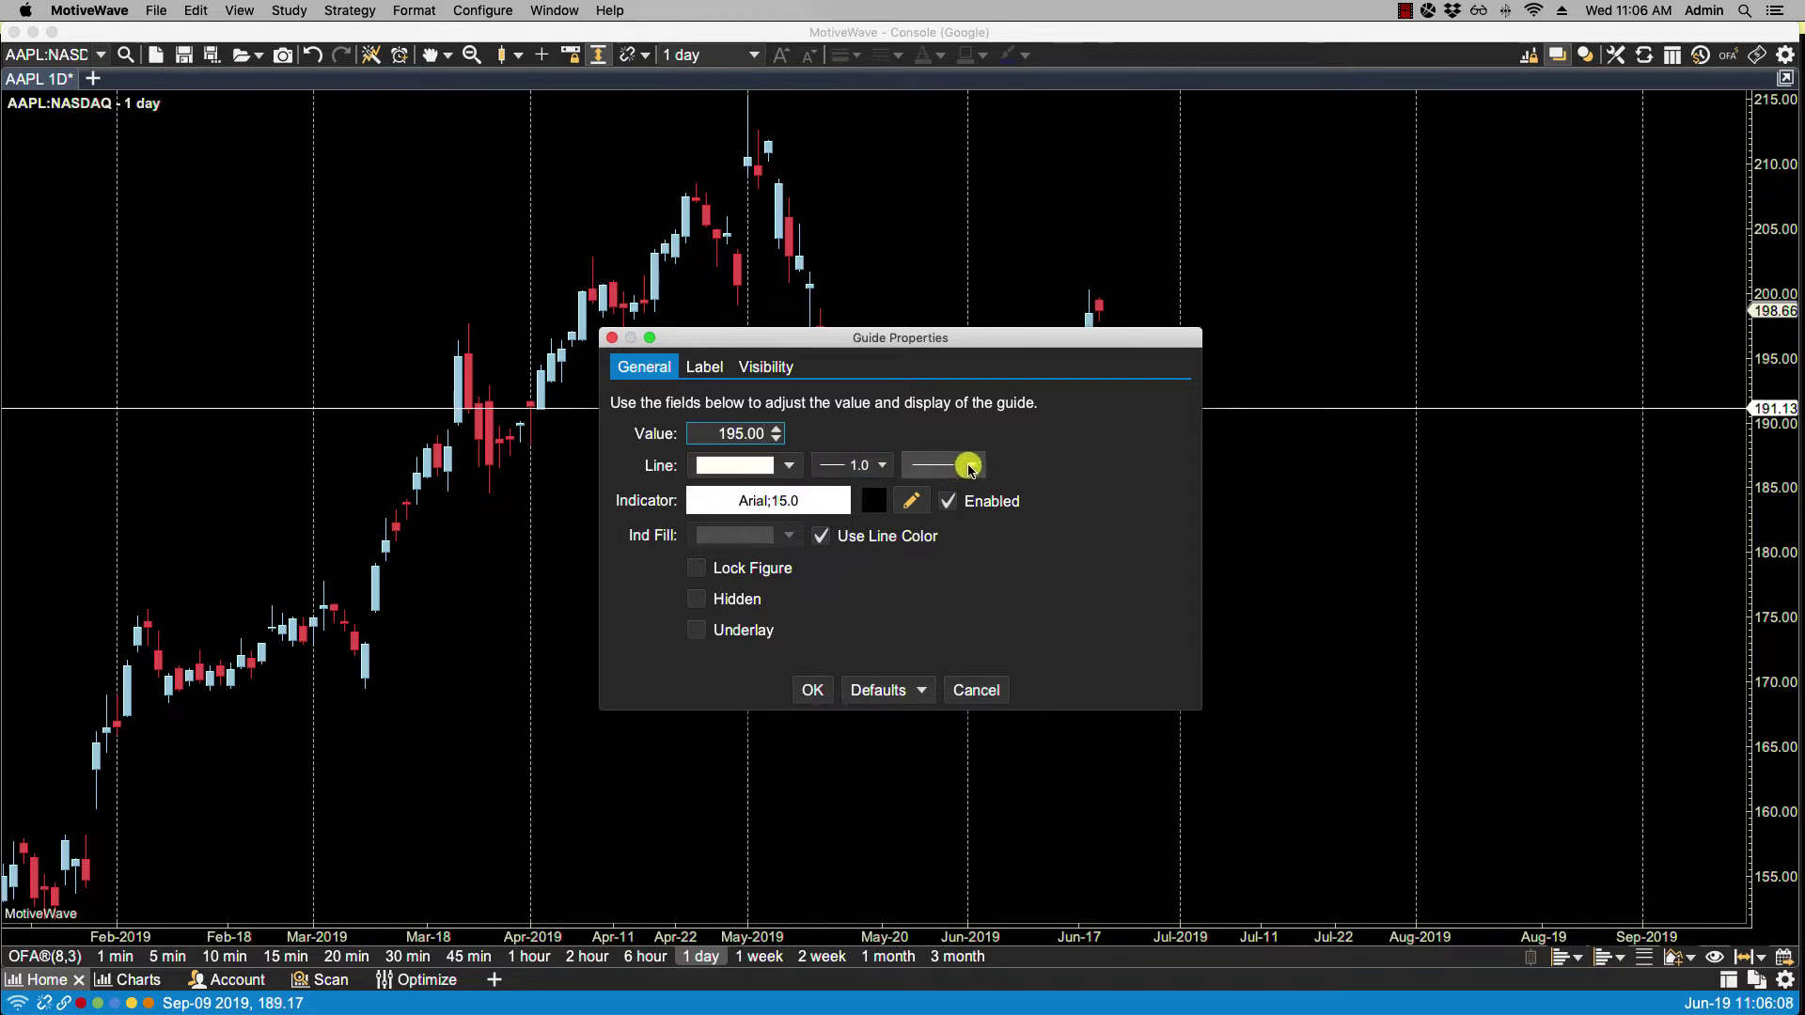
pyautogui.click(790, 466)
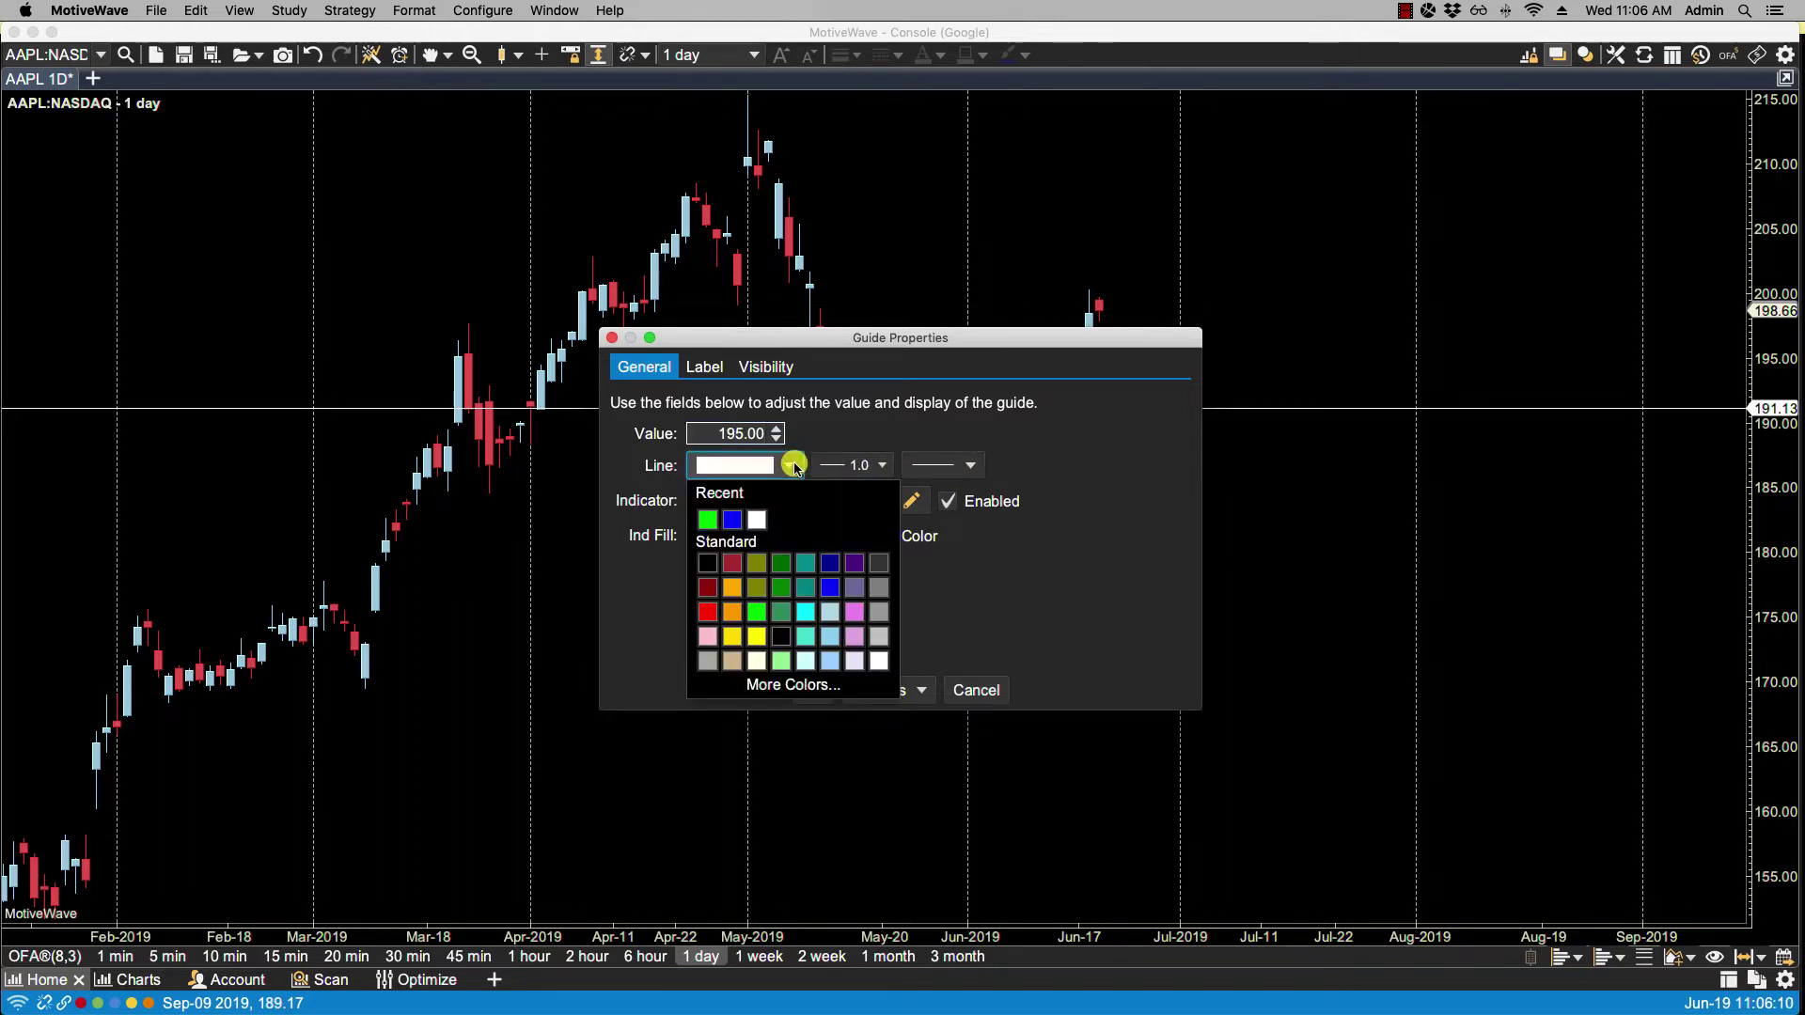
pyautogui.click(708, 519)
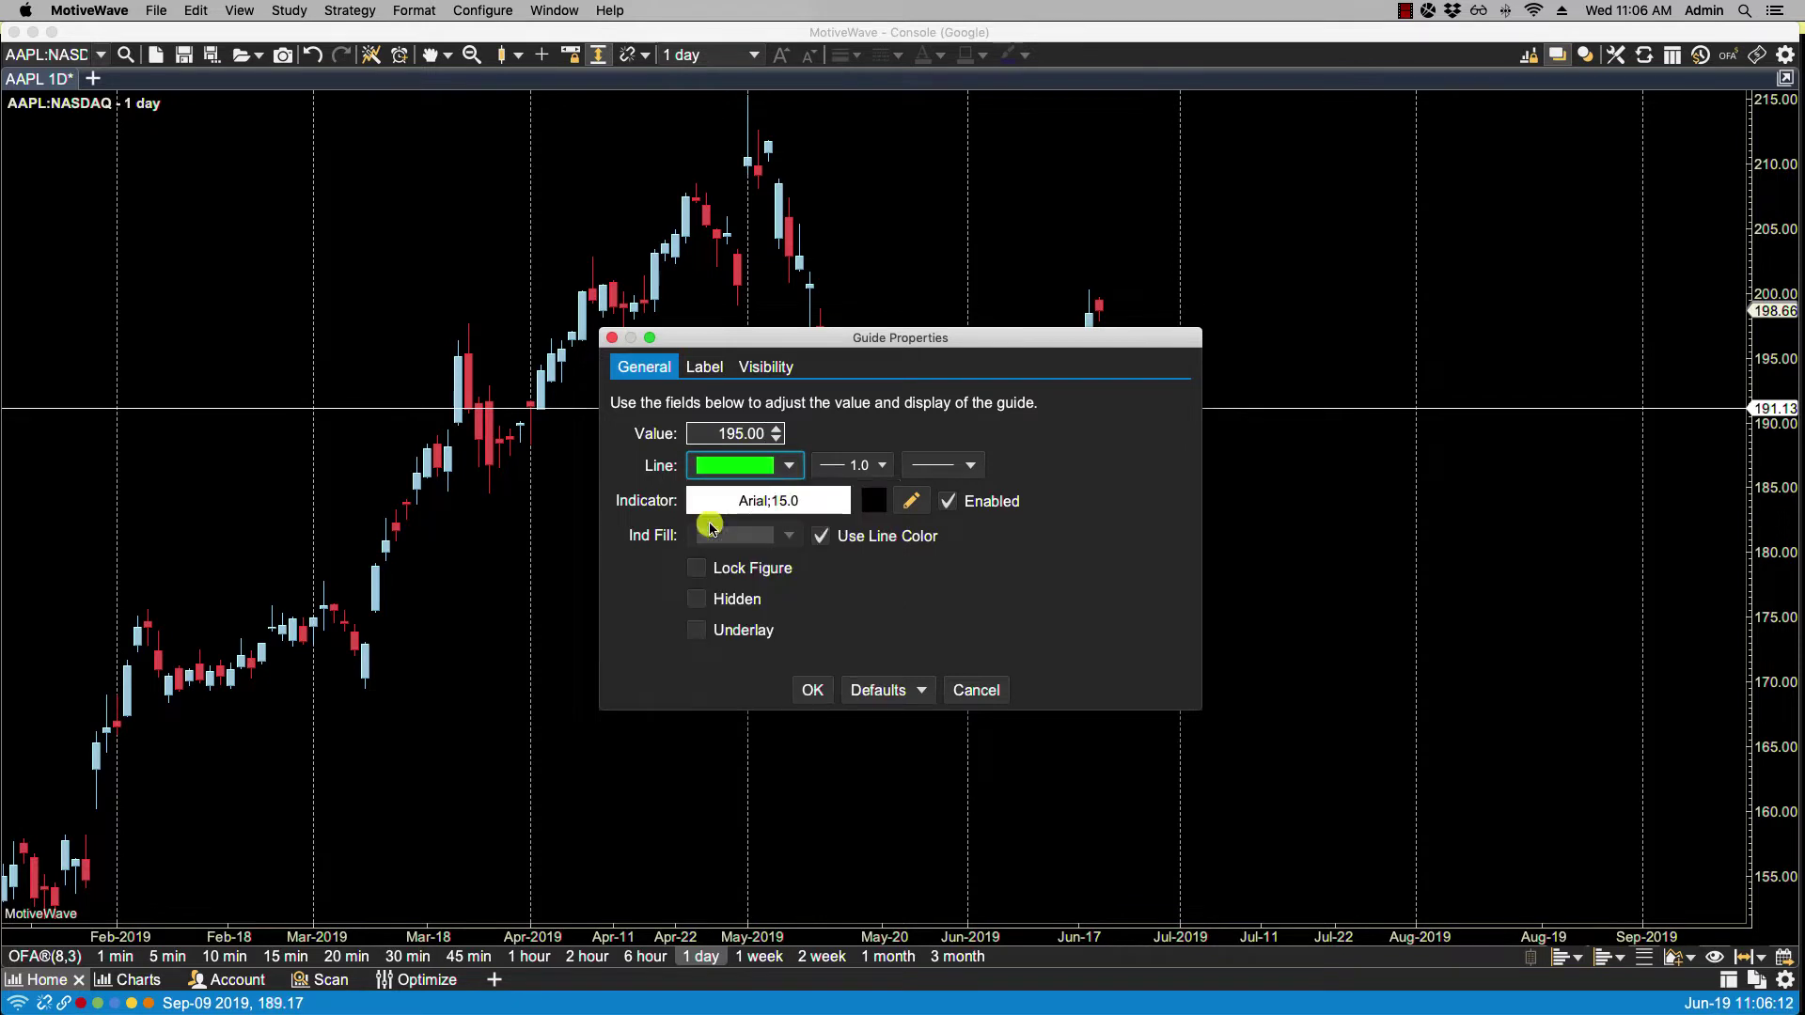
pyautogui.click(969, 467)
pyautogui.click(955, 513)
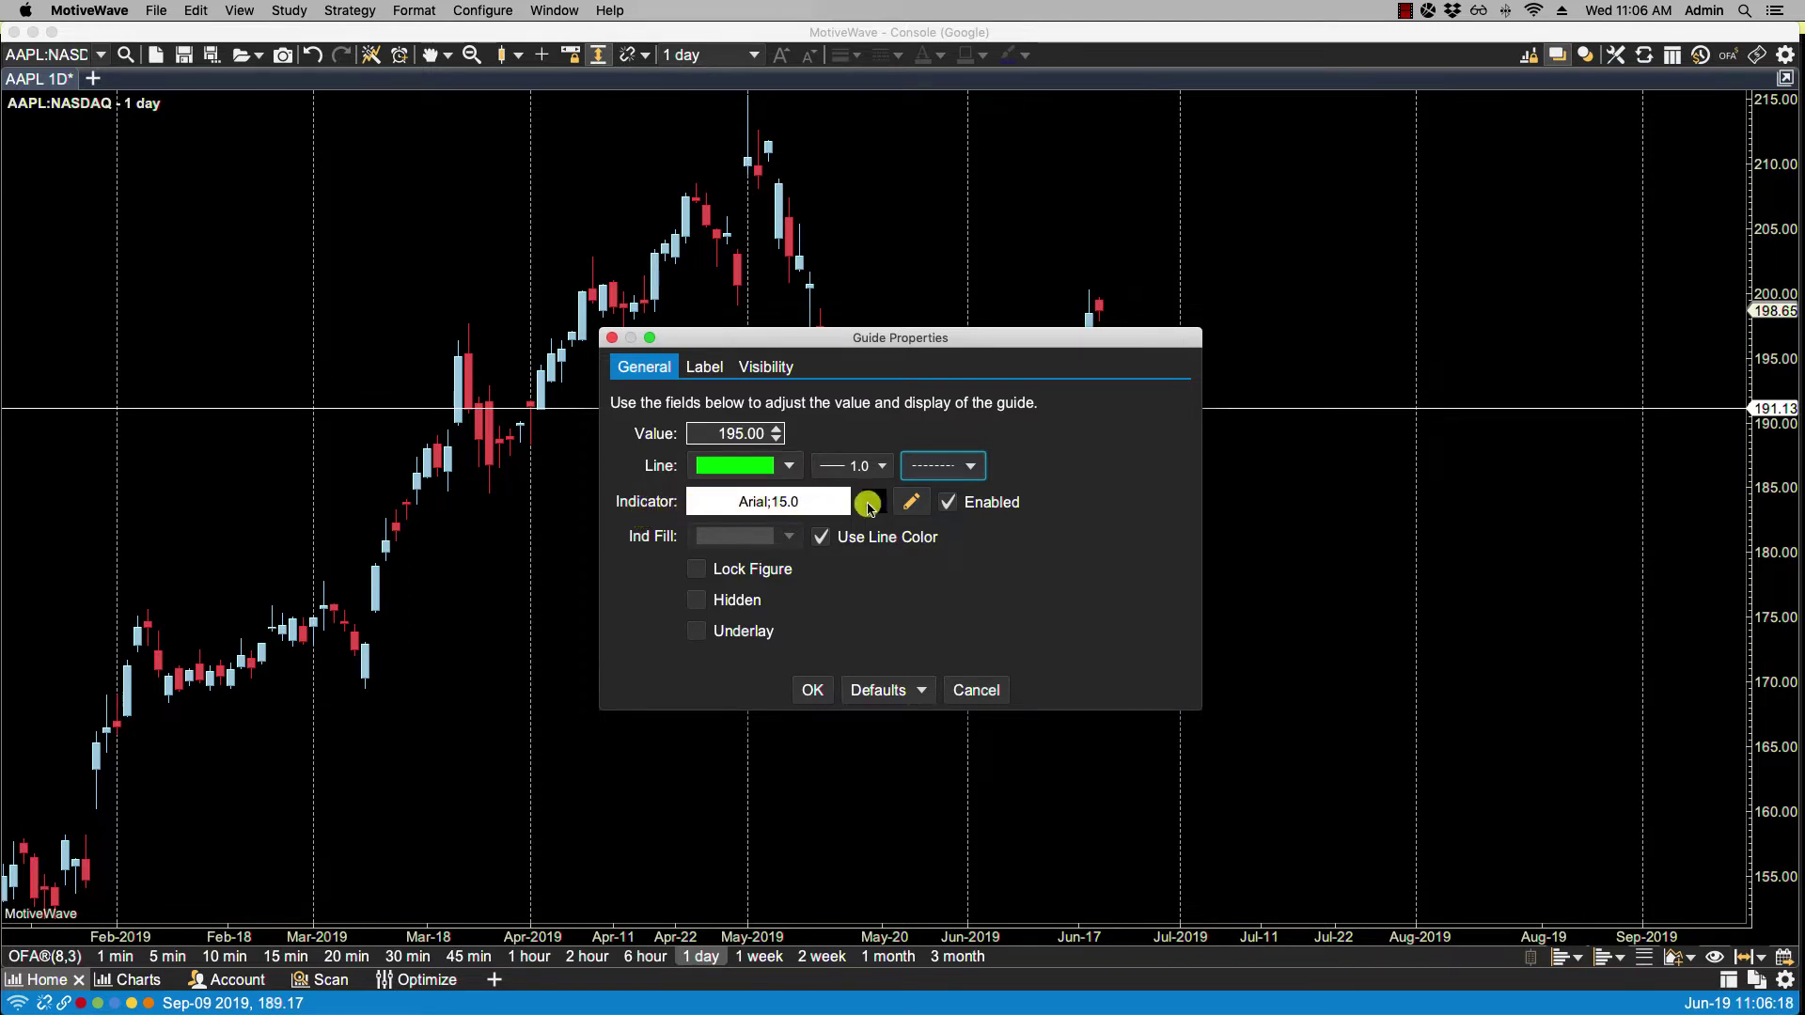
pyautogui.click(916, 508)
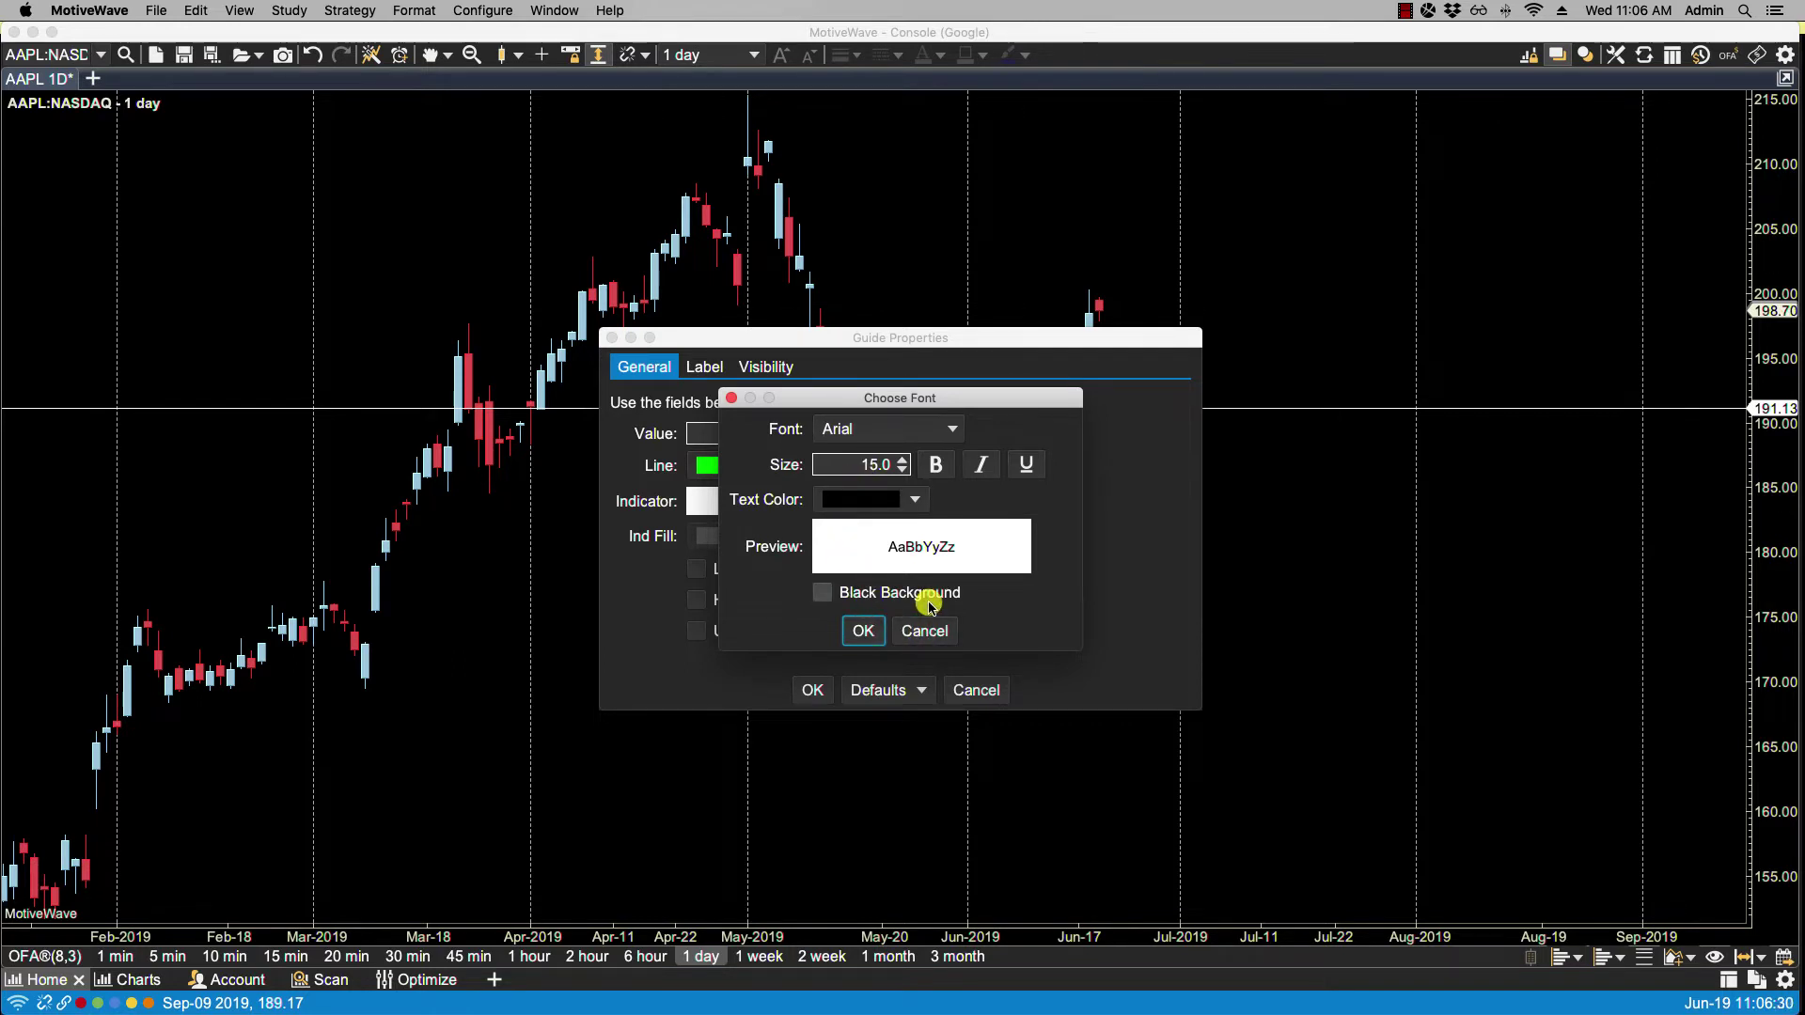
# - Keep the indicator font at Arial 15.0, with the indicator fill still following the line colour
pyautogui.click(927, 632)
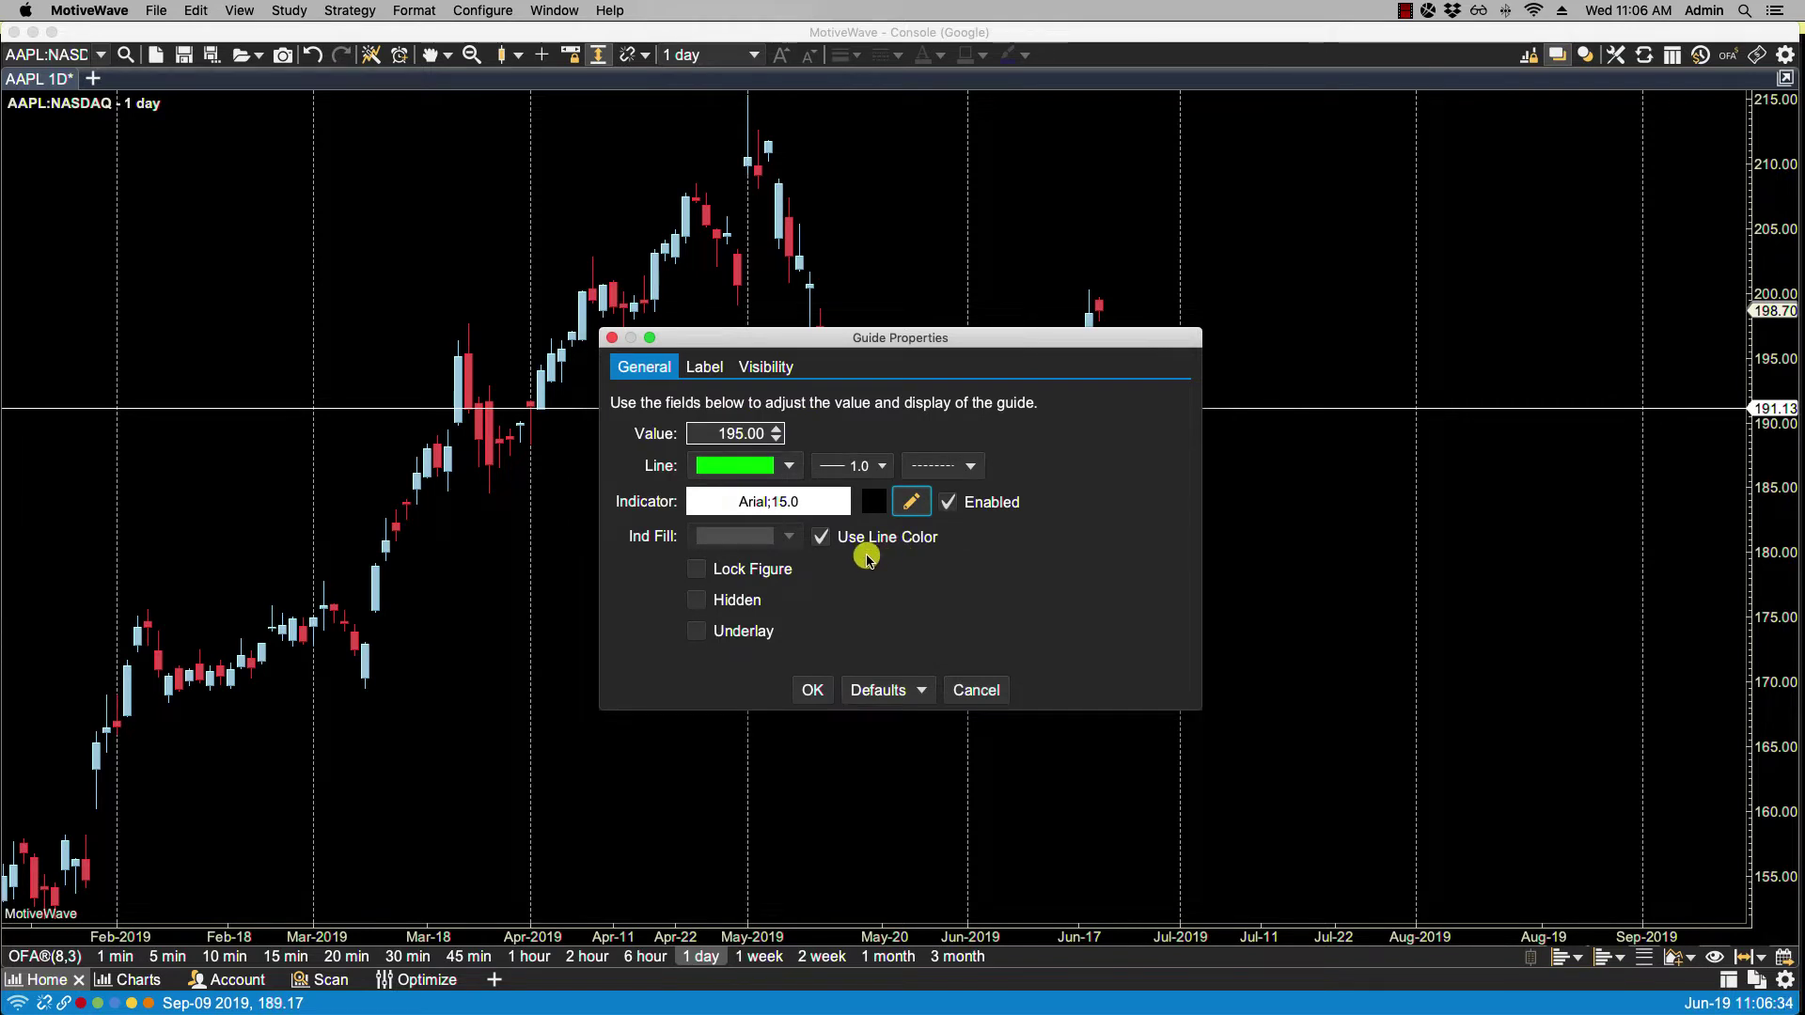
pyautogui.click(821, 537)
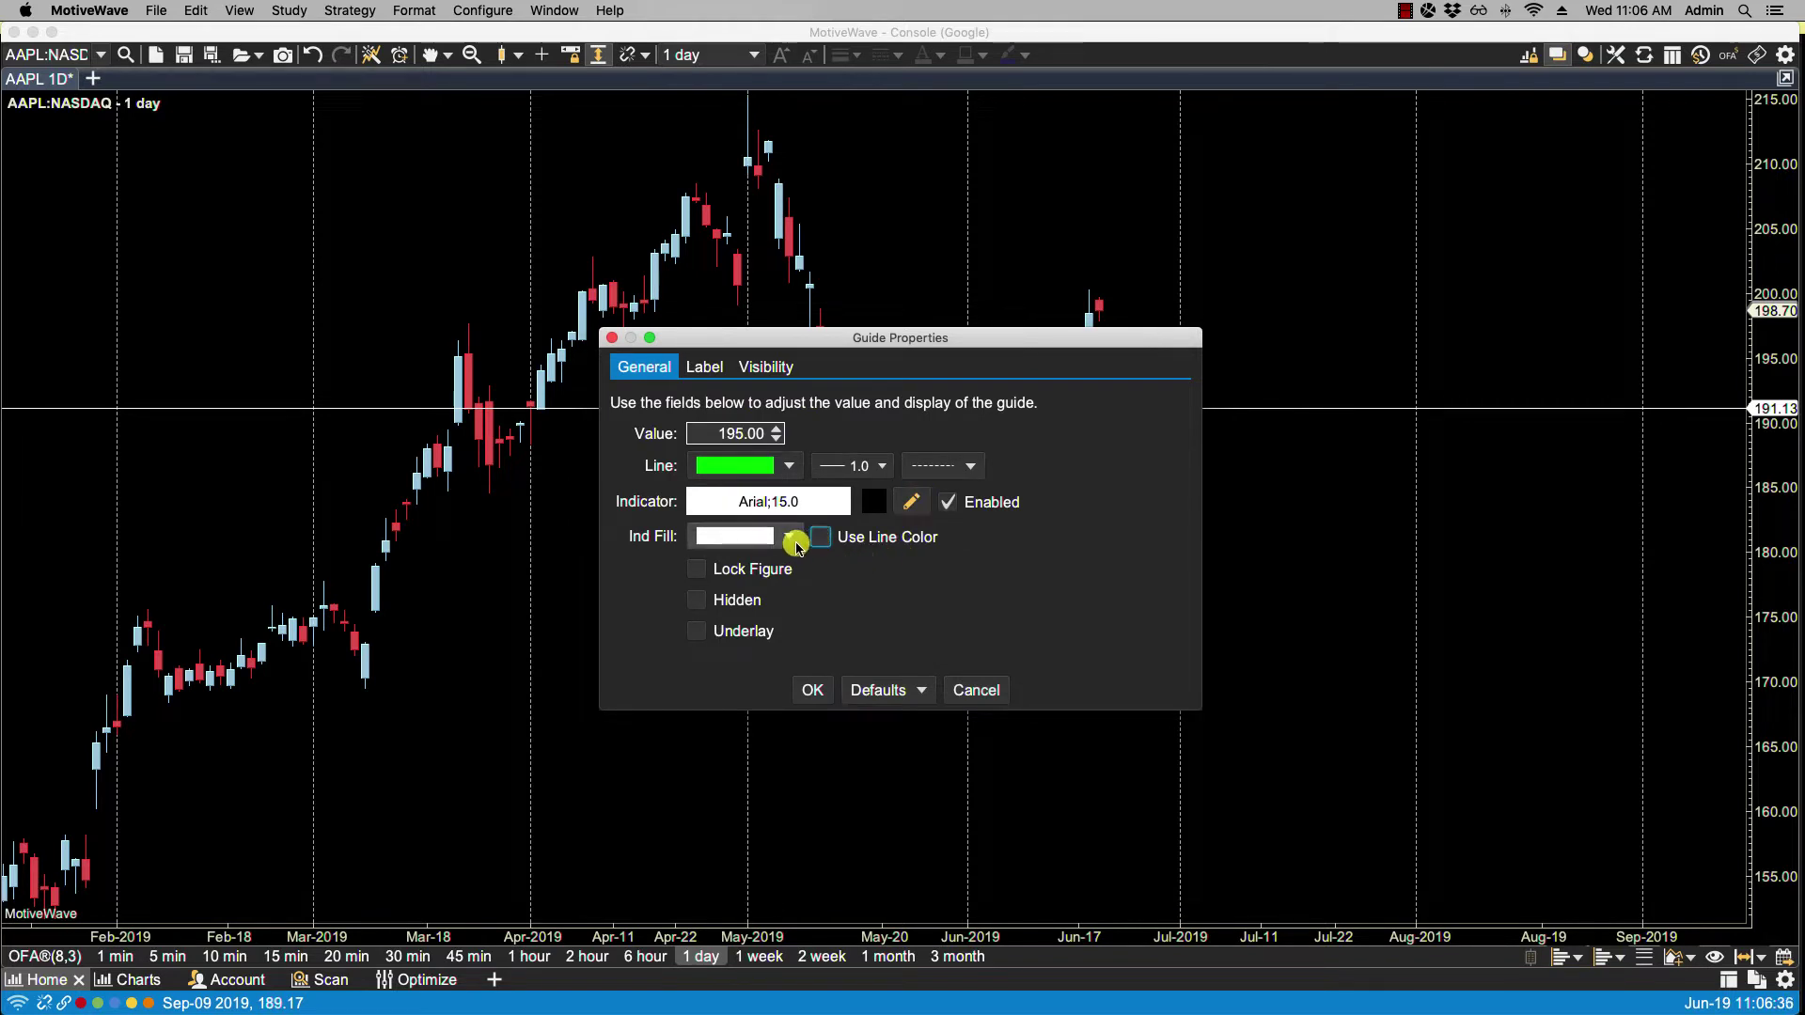
pyautogui.click(791, 537)
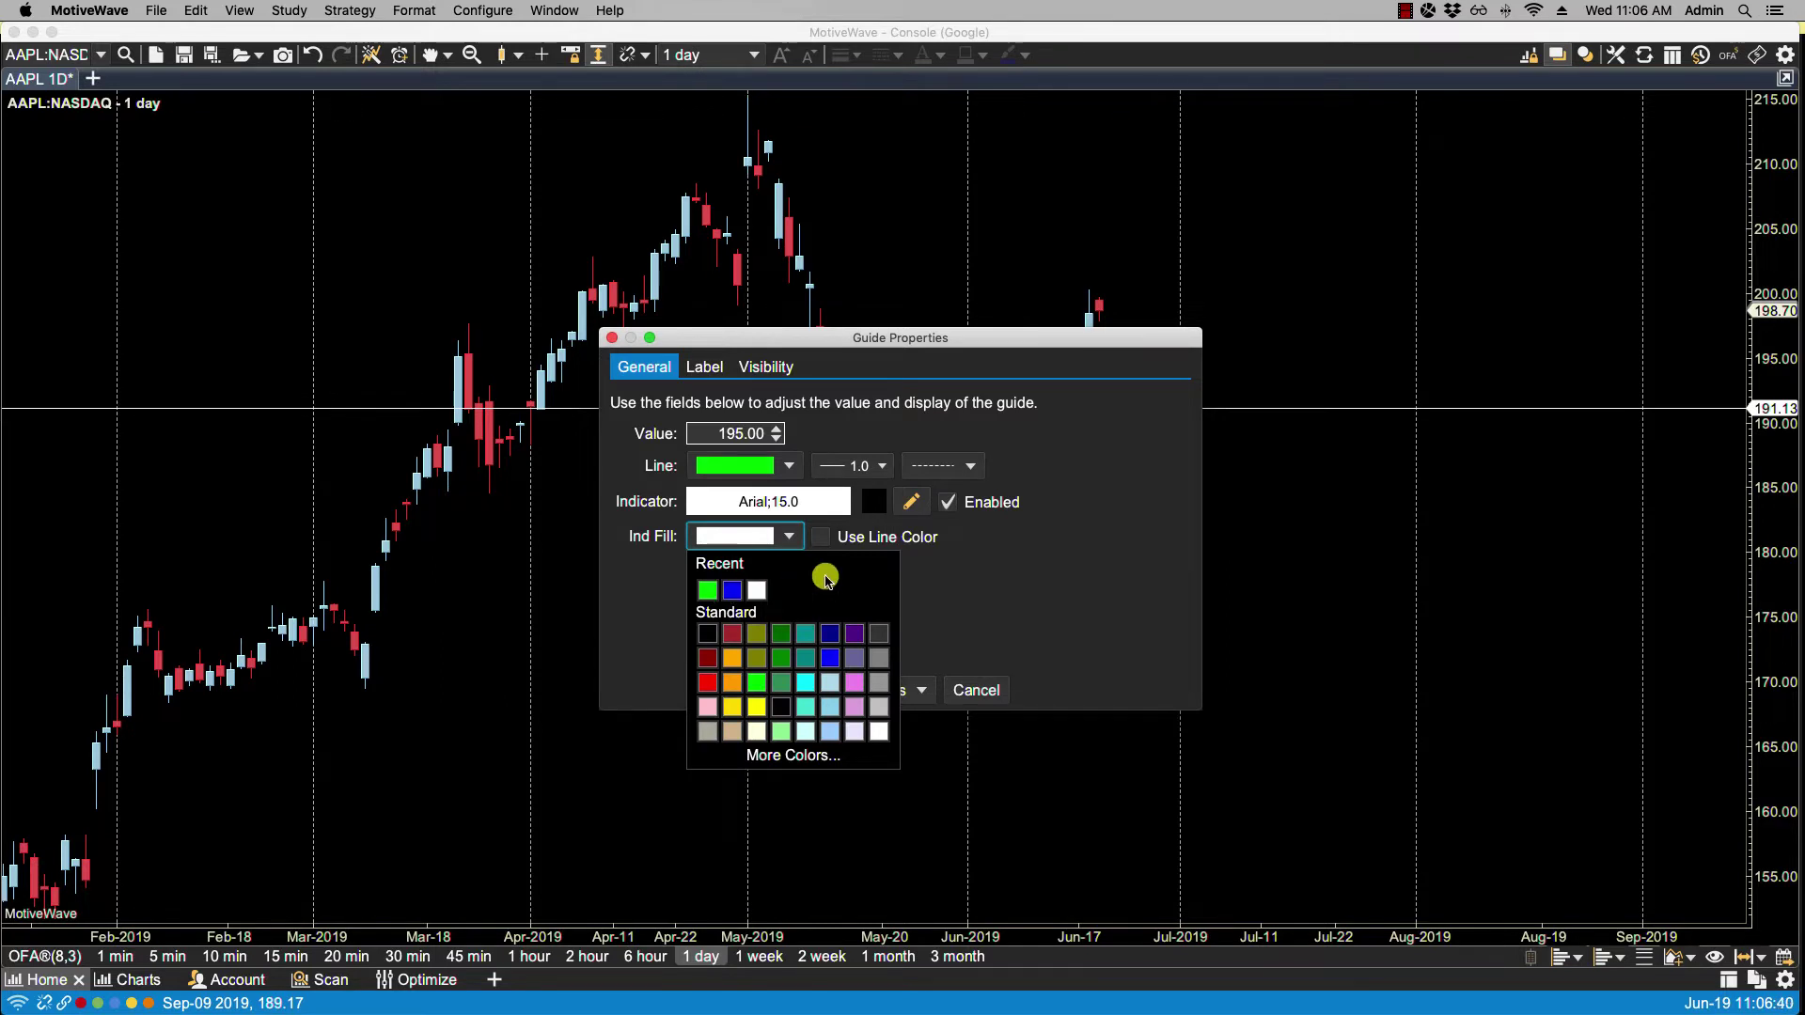
pyautogui.click(946, 561)
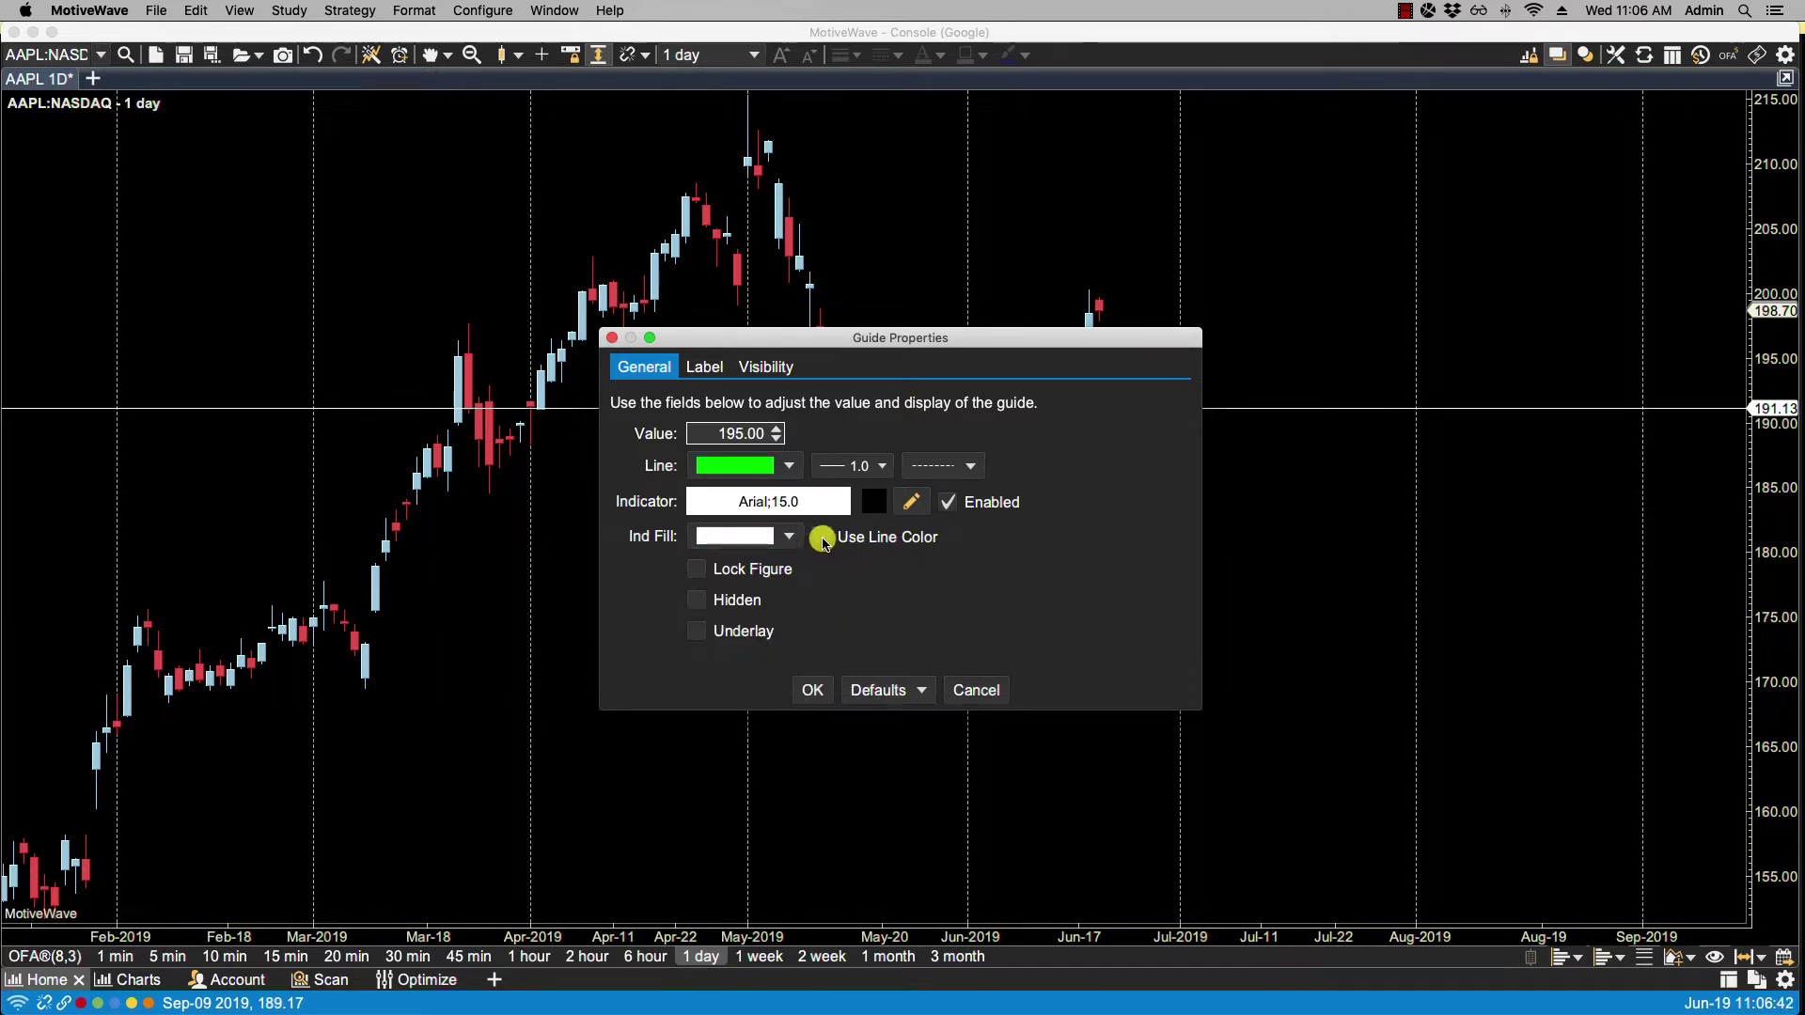
pyautogui.click(822, 538)
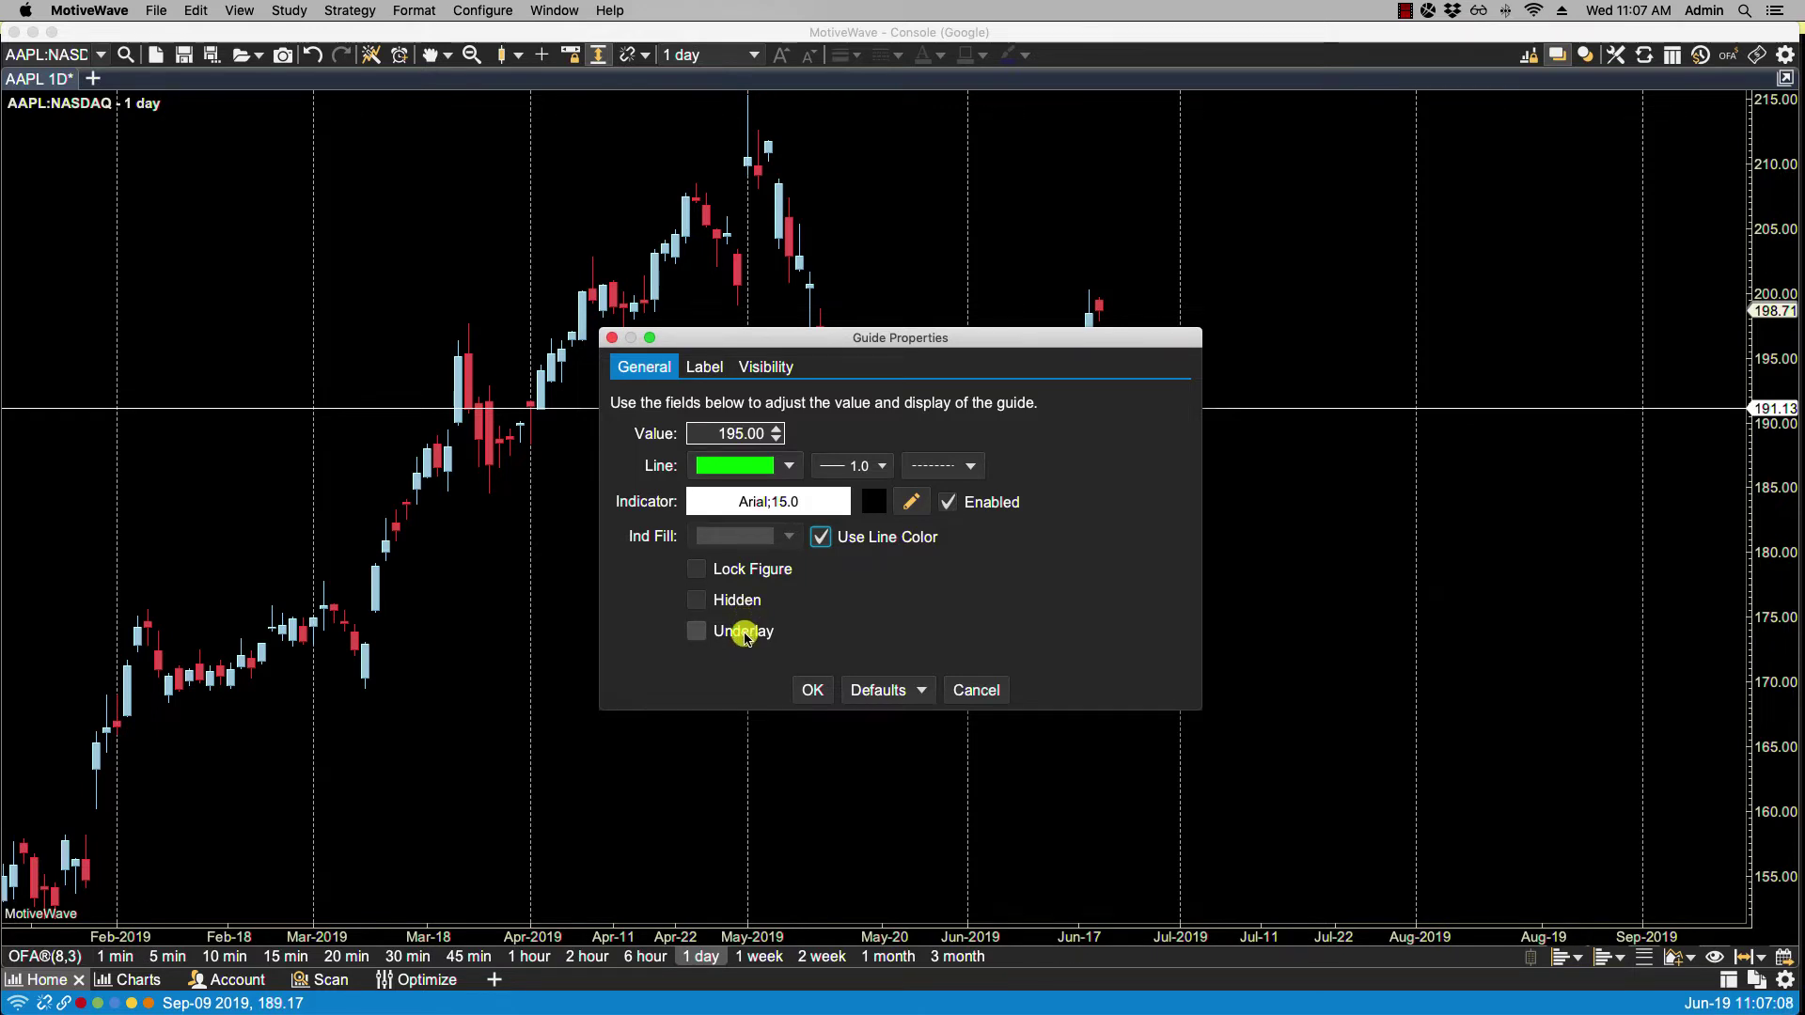
# - Confirm Guide Properties so the green dashed guide sits at 195.00
pyautogui.click(814, 690)
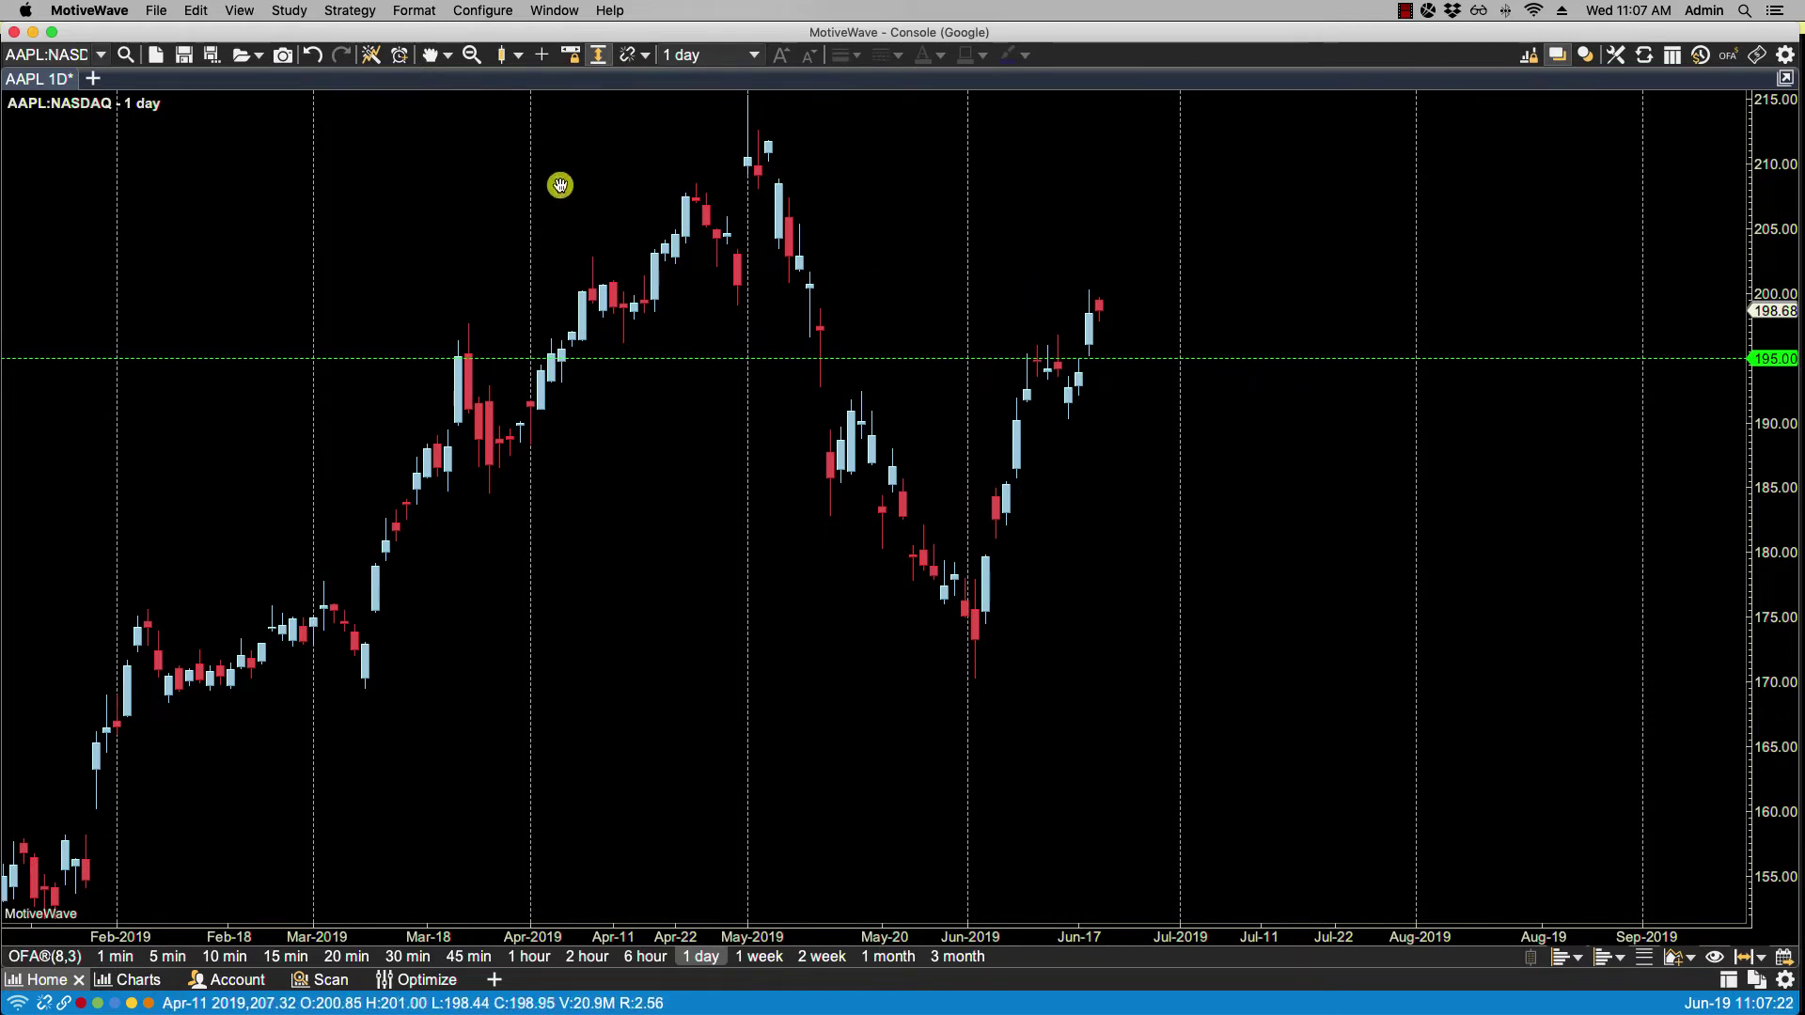
# - Draw a rectangle straddling the 195 guide to the right of the latest bars
pyautogui.click(443, 55)
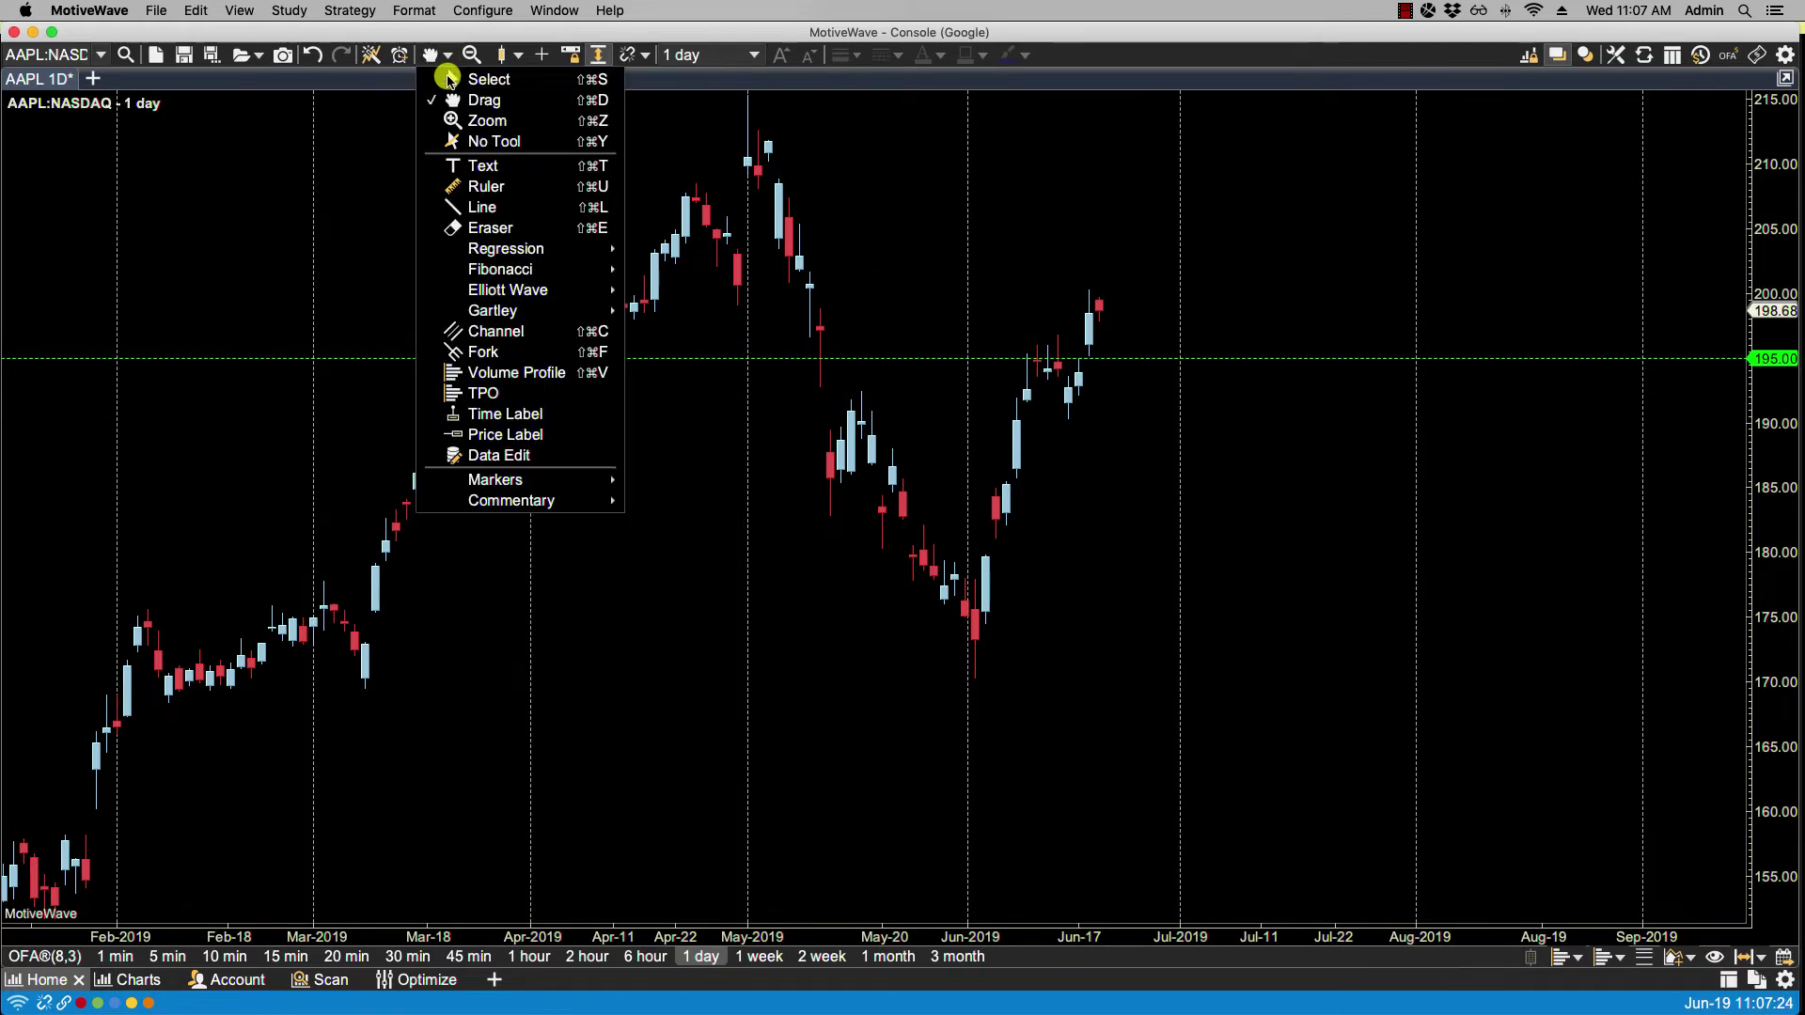
pyautogui.moveTo(544, 498)
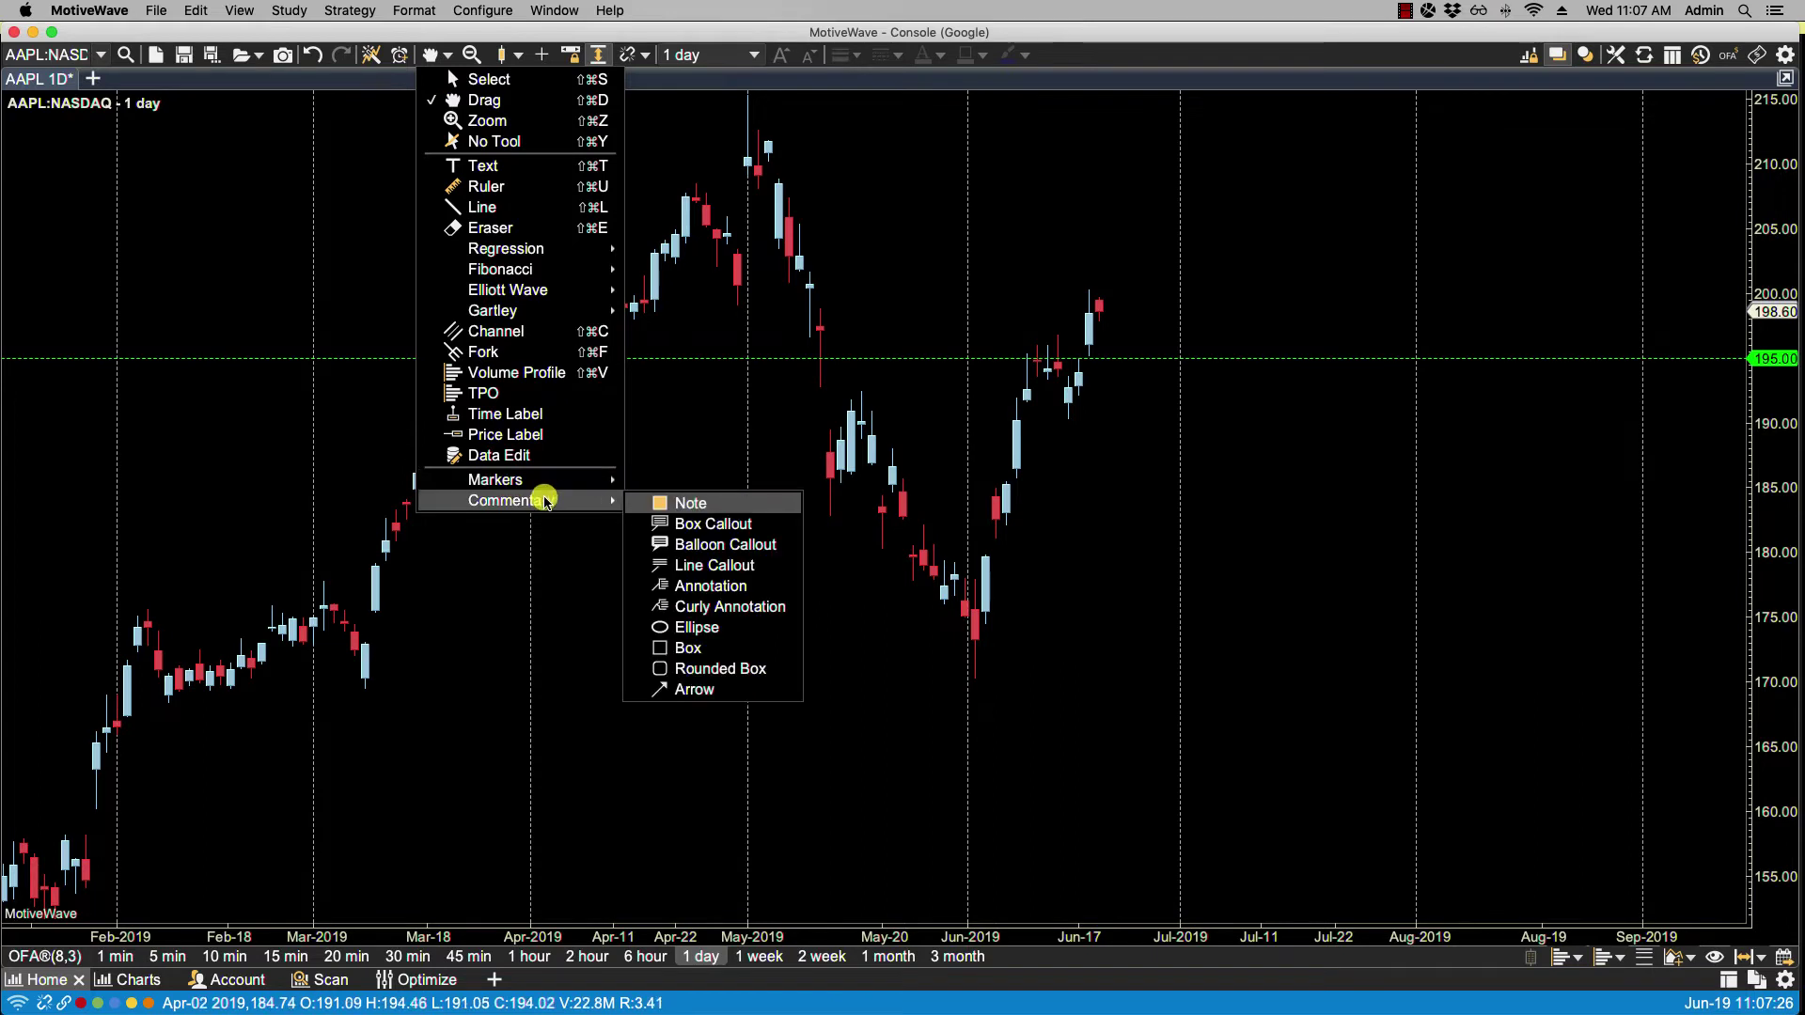
pyautogui.click(709, 648)
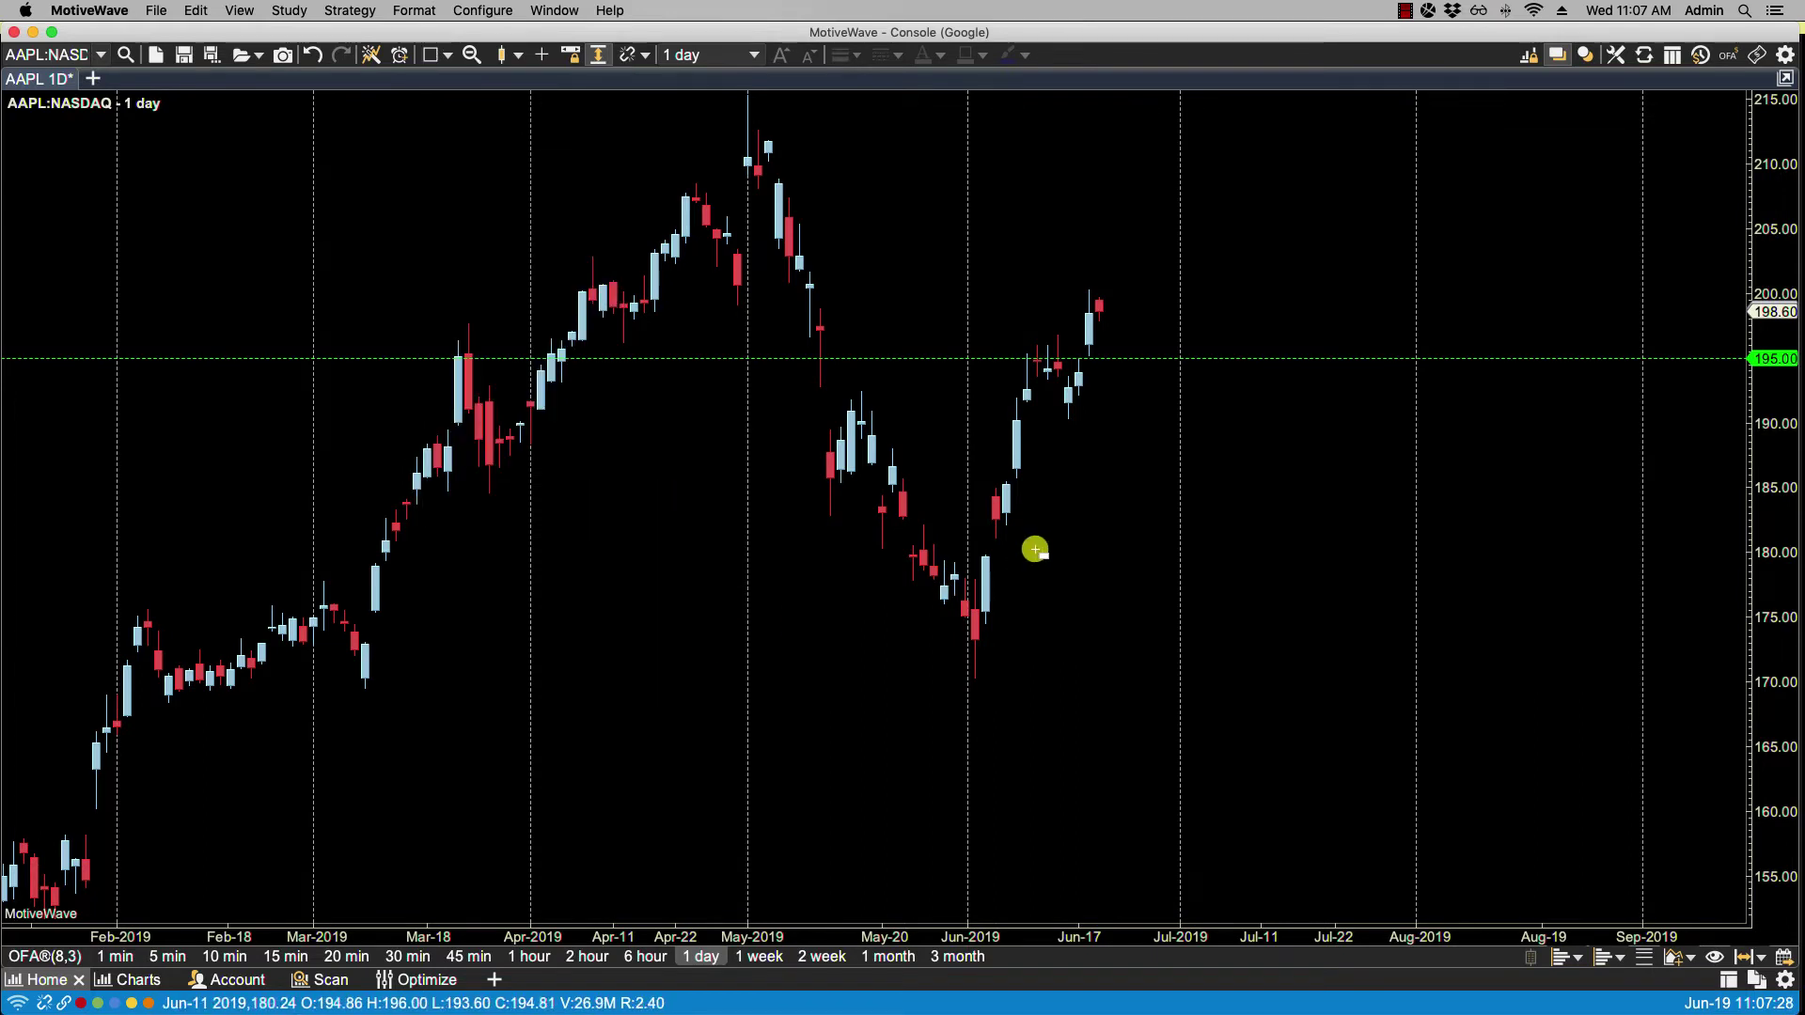
pyautogui.click(1483, 305)
pyautogui.click(1617, 403)
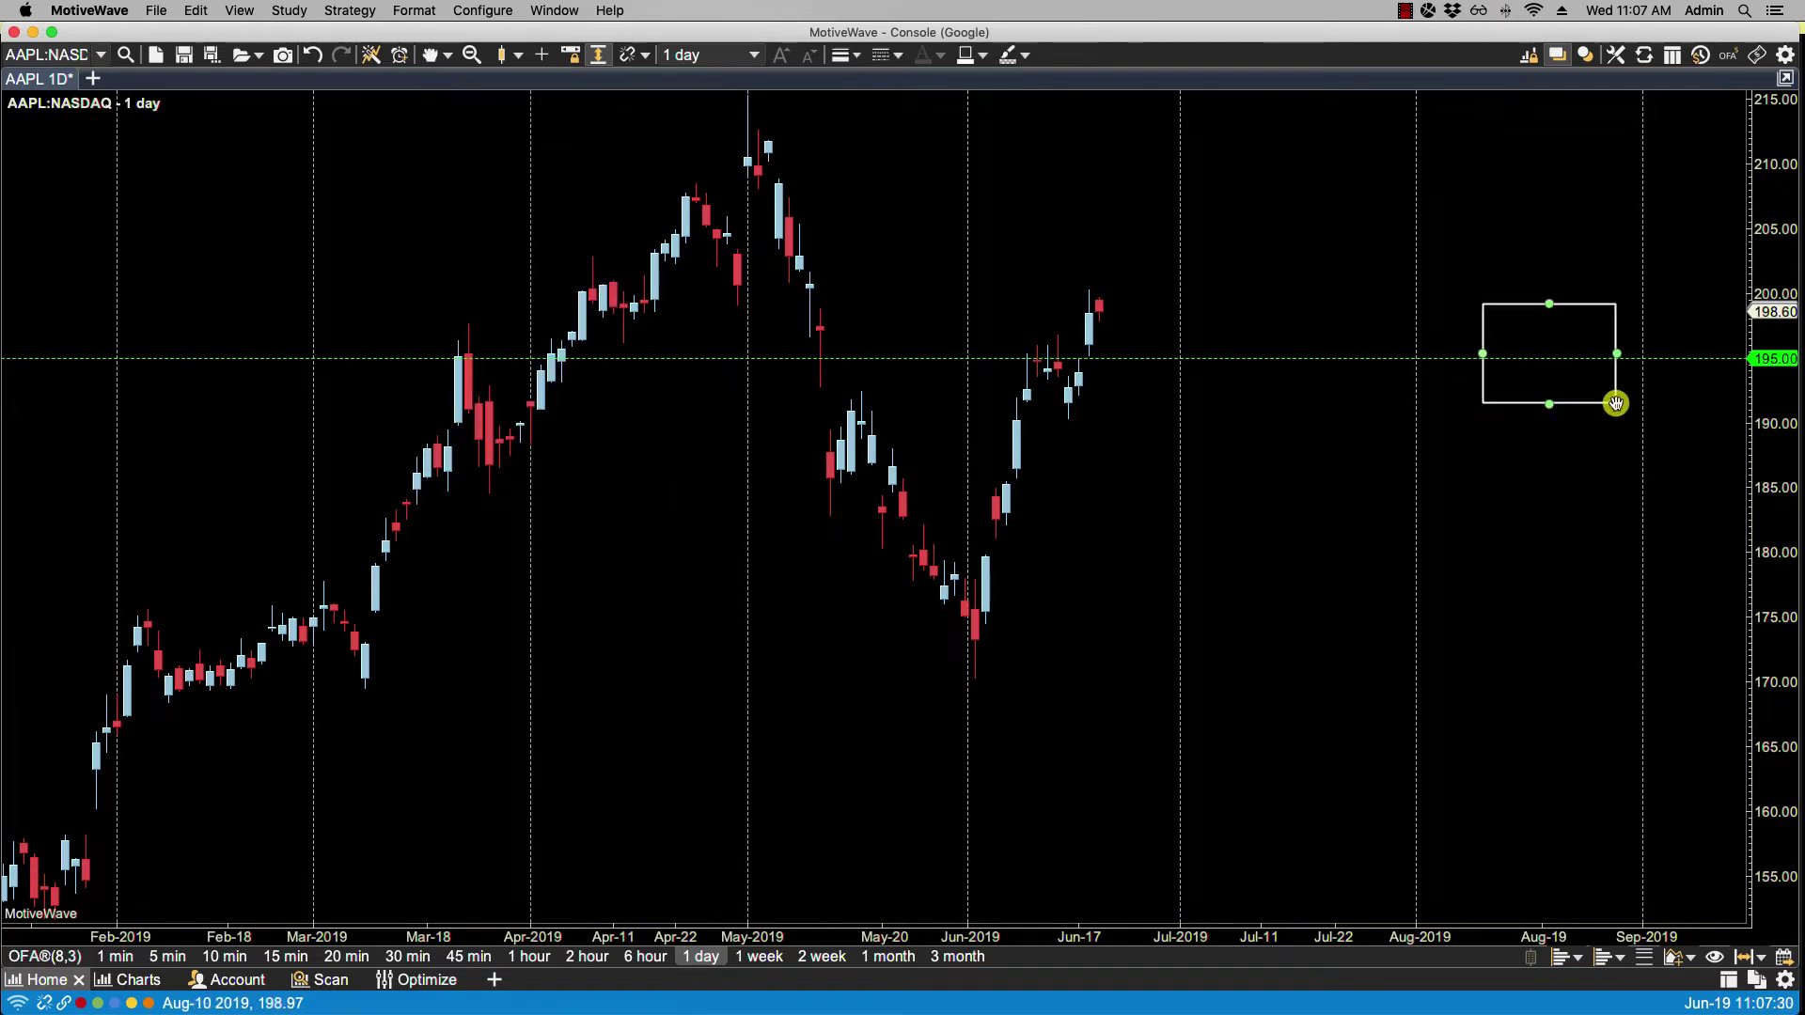
# - Select the rectangle and bring up its options menu
pyautogui.rightClick(1615, 404)
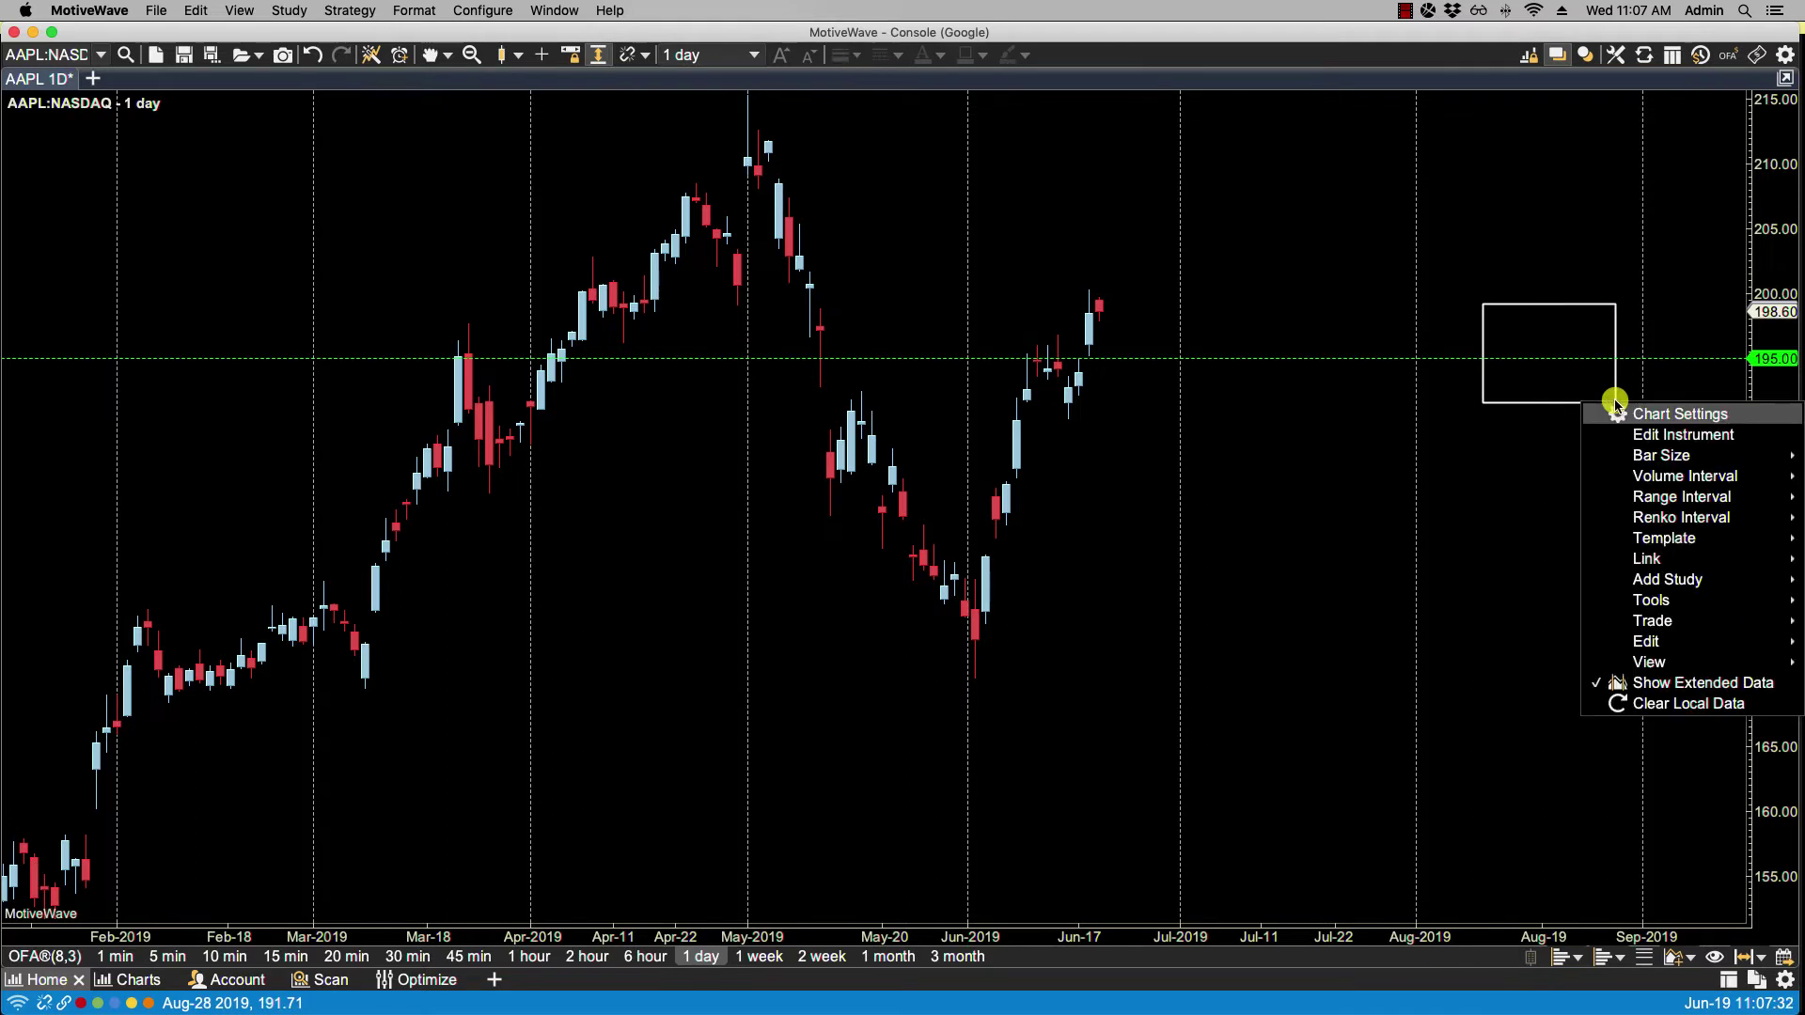
pyautogui.click(1577, 364)
pyautogui.rightClick(1575, 362)
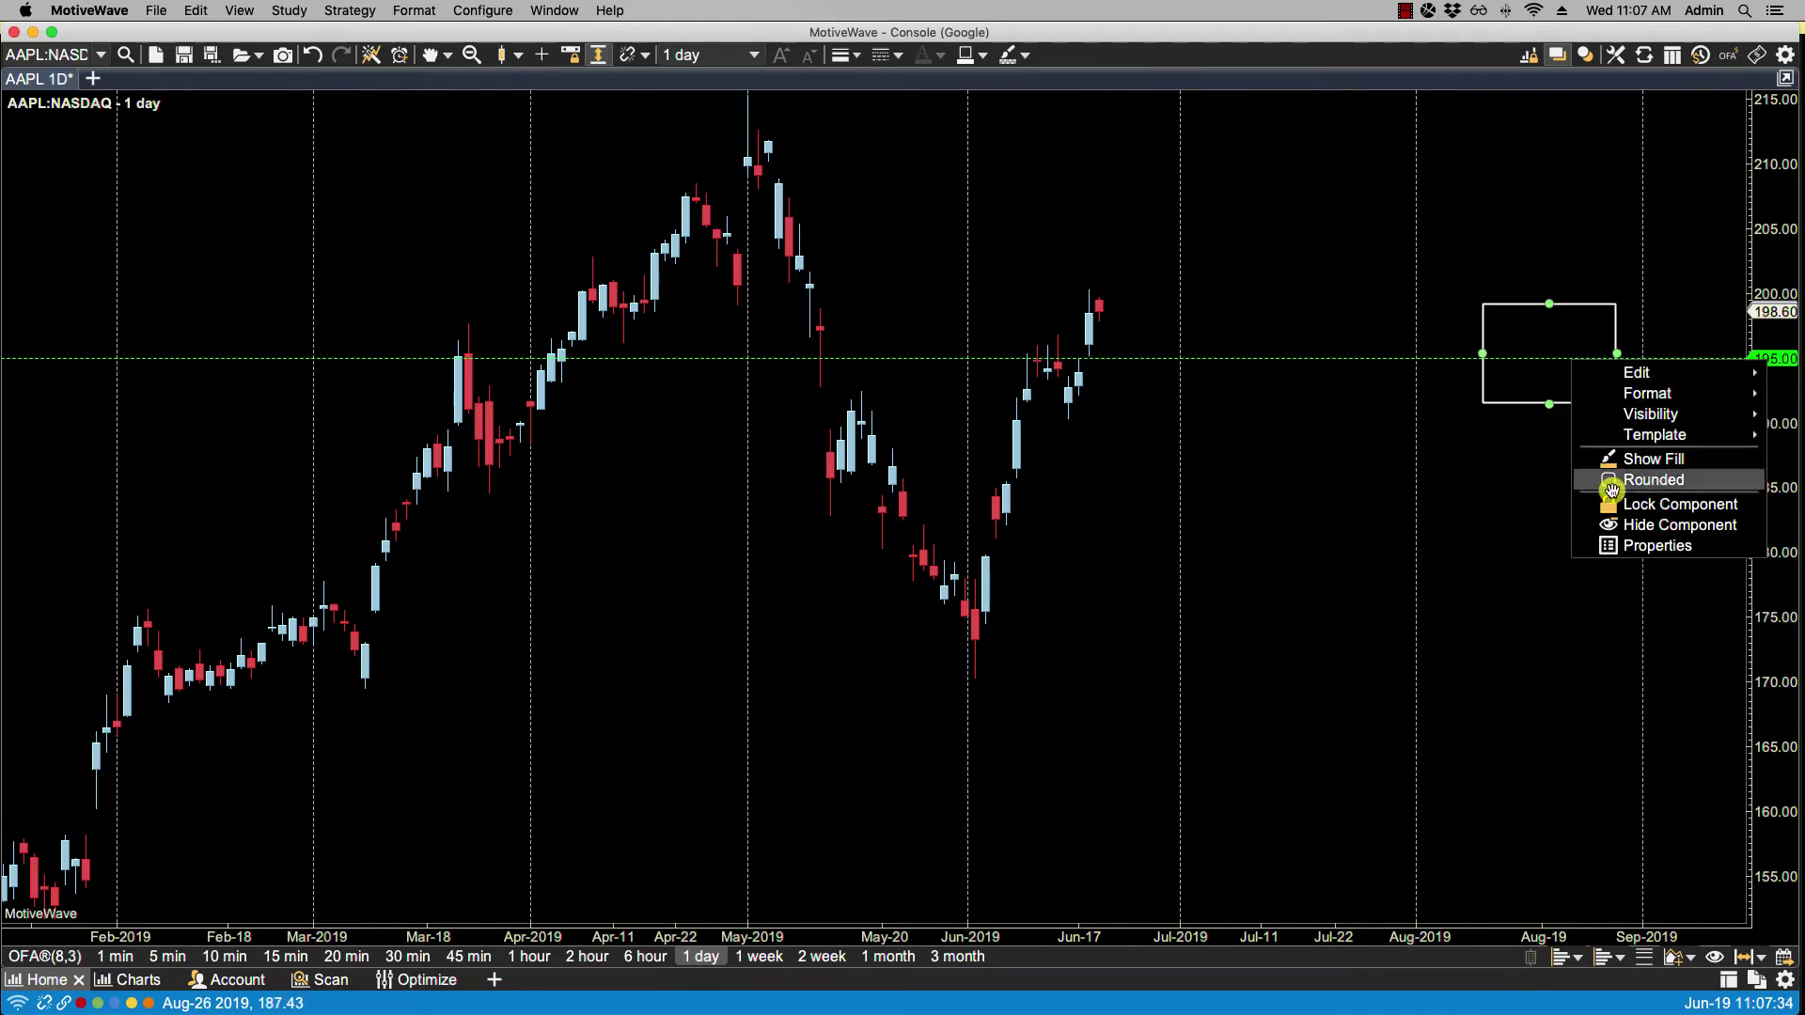
# - Turn on a blue fill for the rectangle in Box Properties and close the dialog
pyautogui.click(1638, 546)
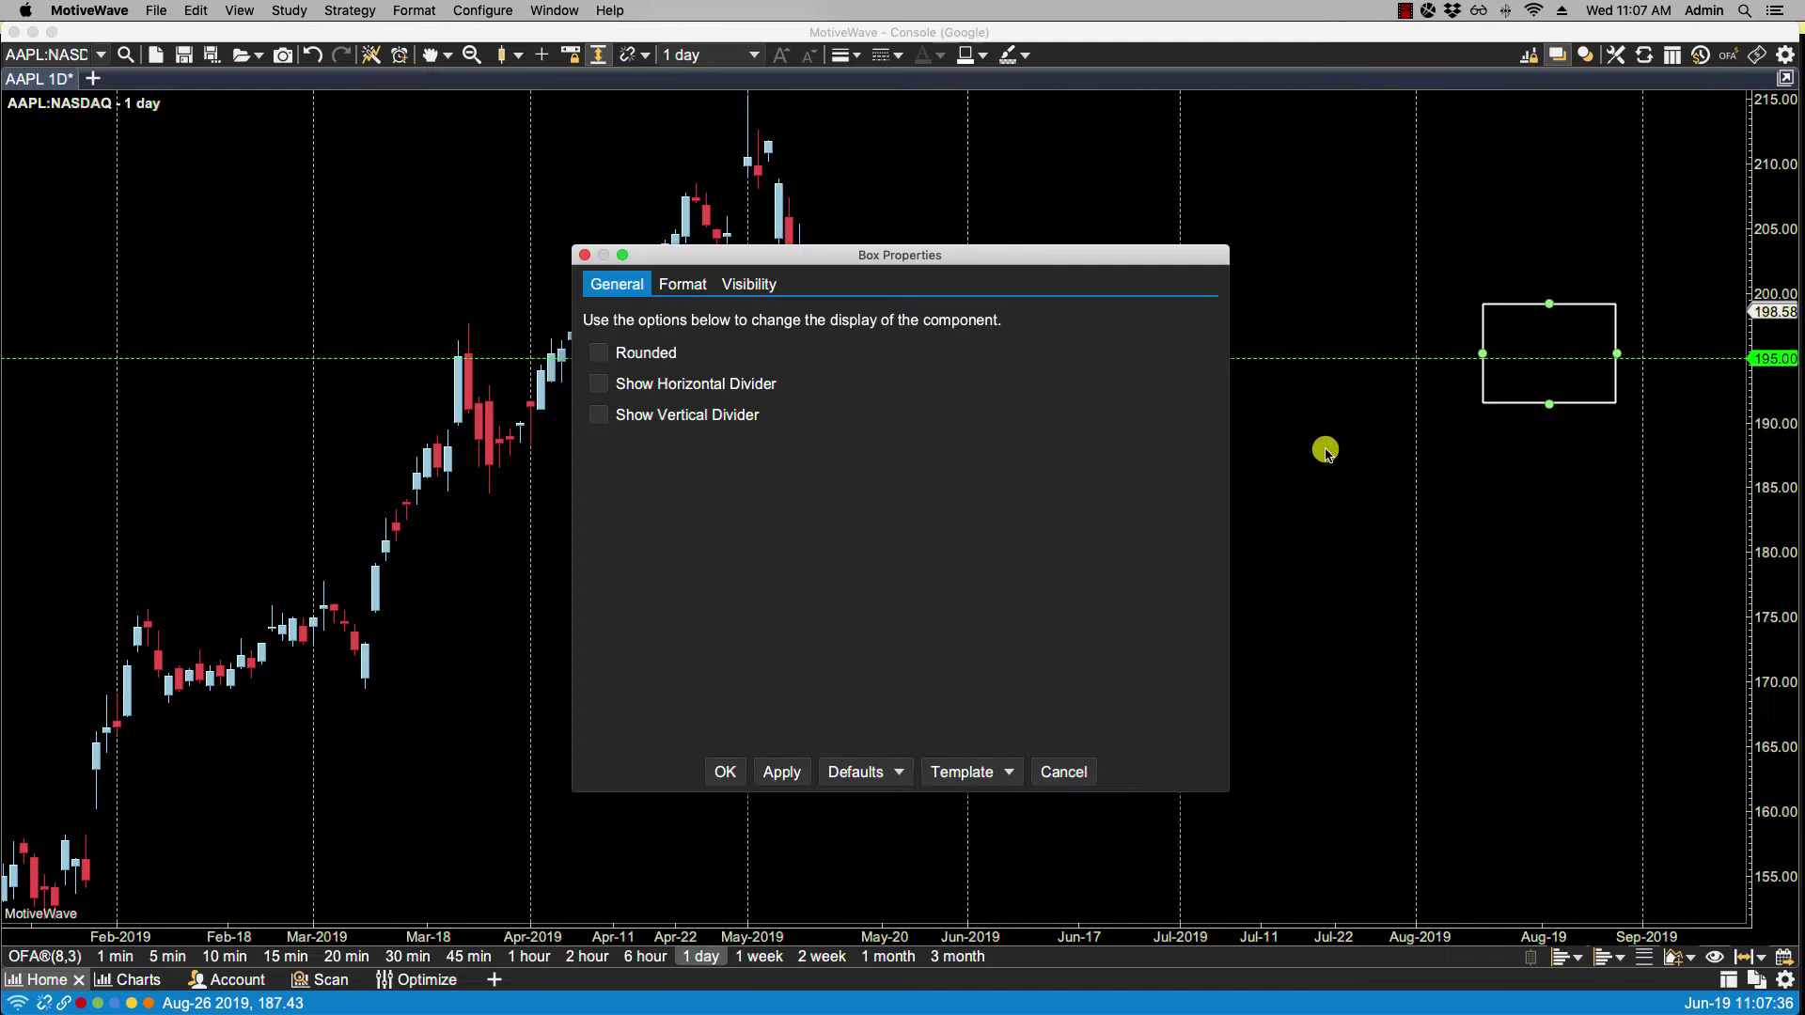
pyautogui.click(681, 285)
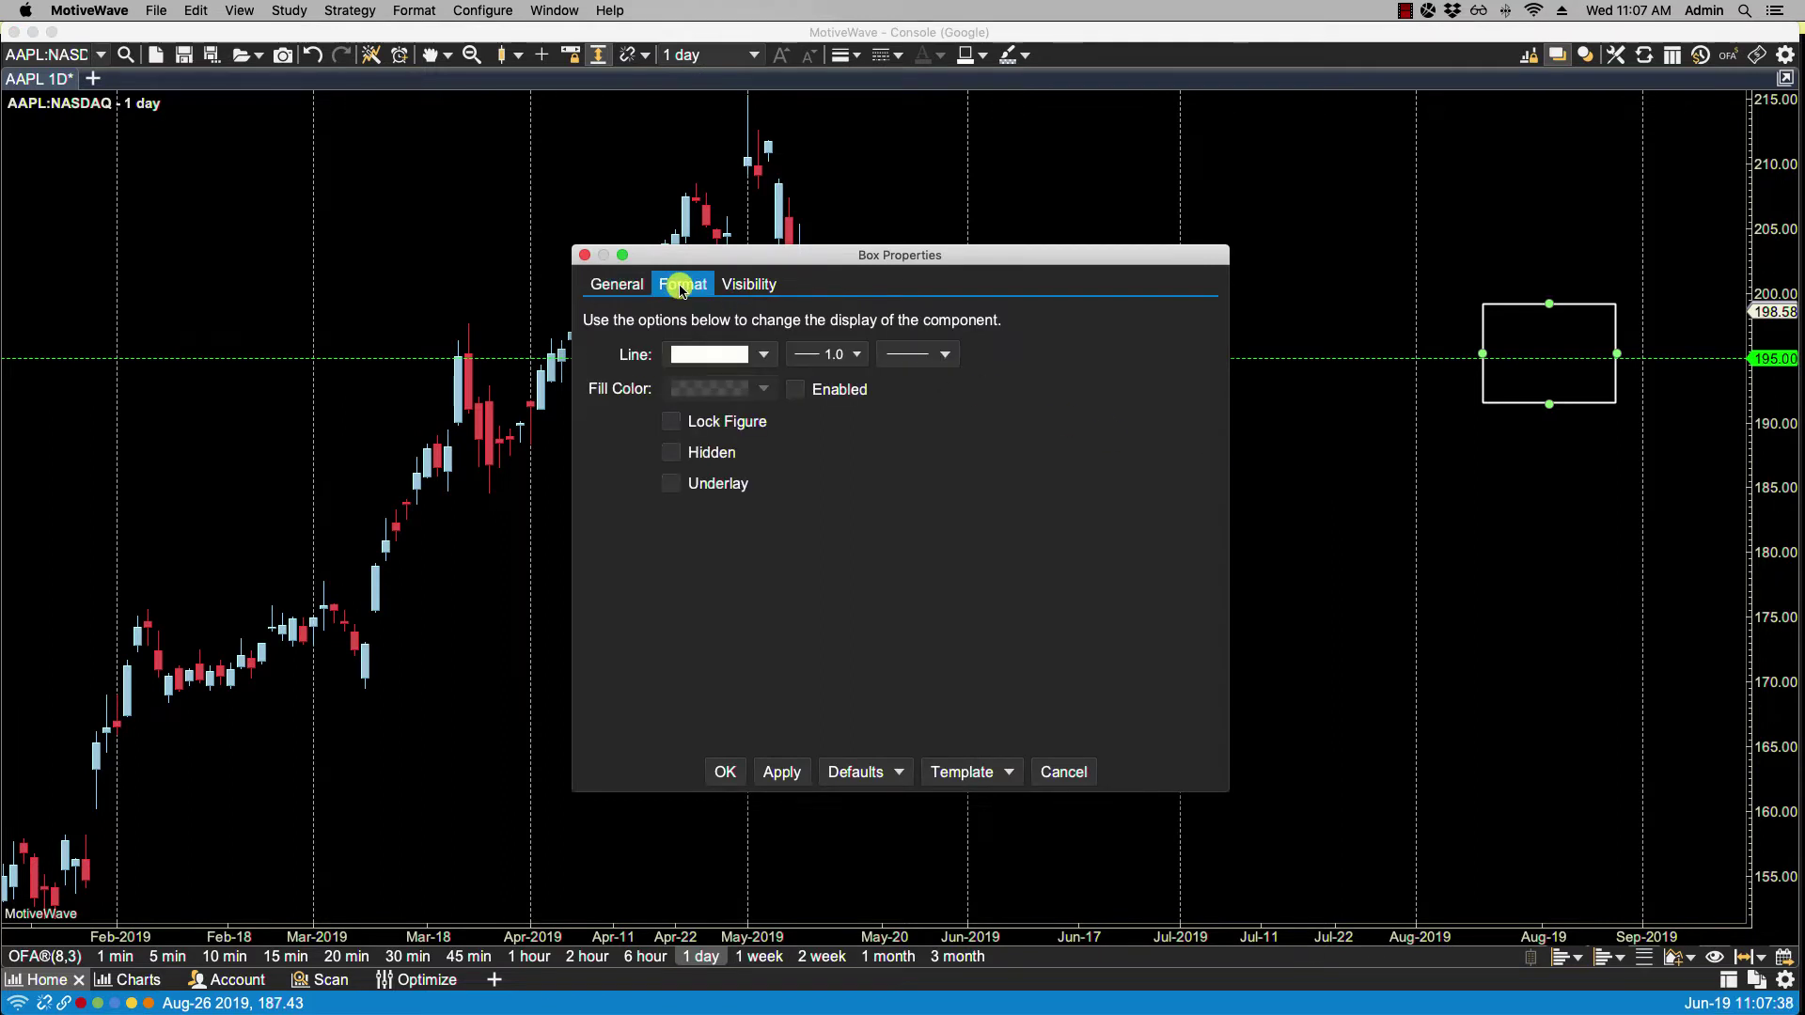
pyautogui.click(796, 391)
pyautogui.click(764, 388)
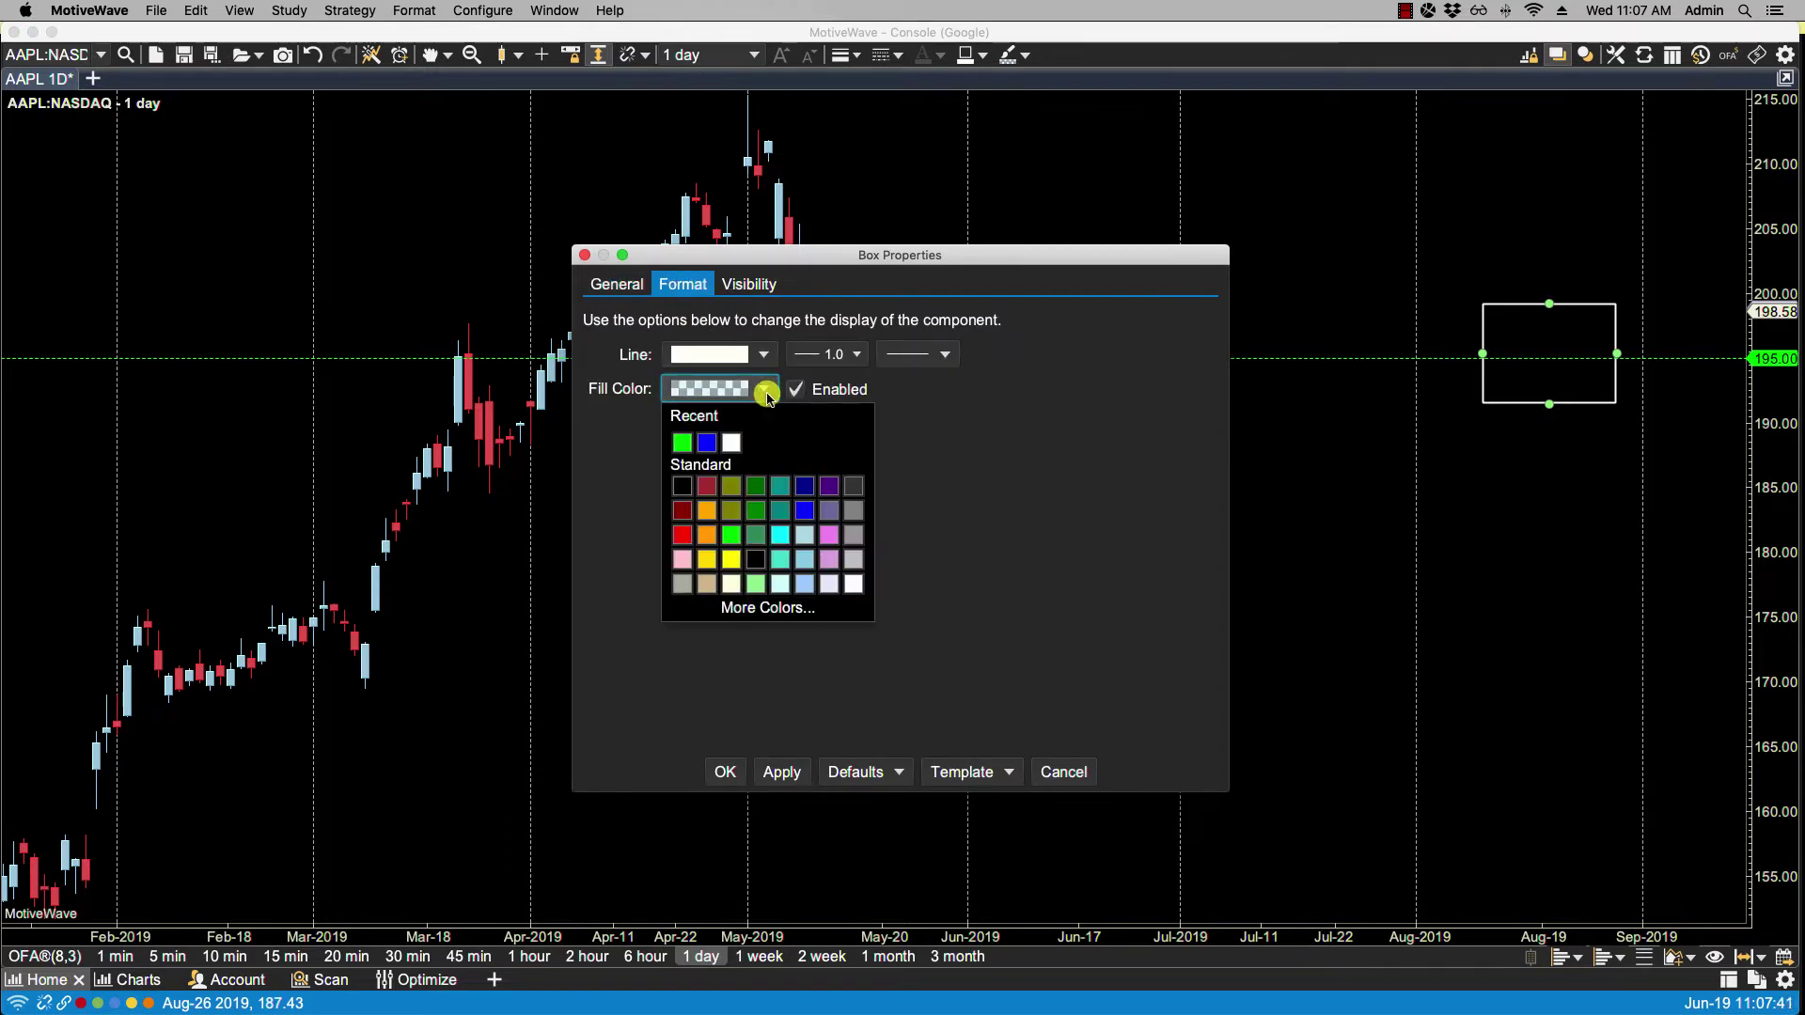
pyautogui.click(709, 444)
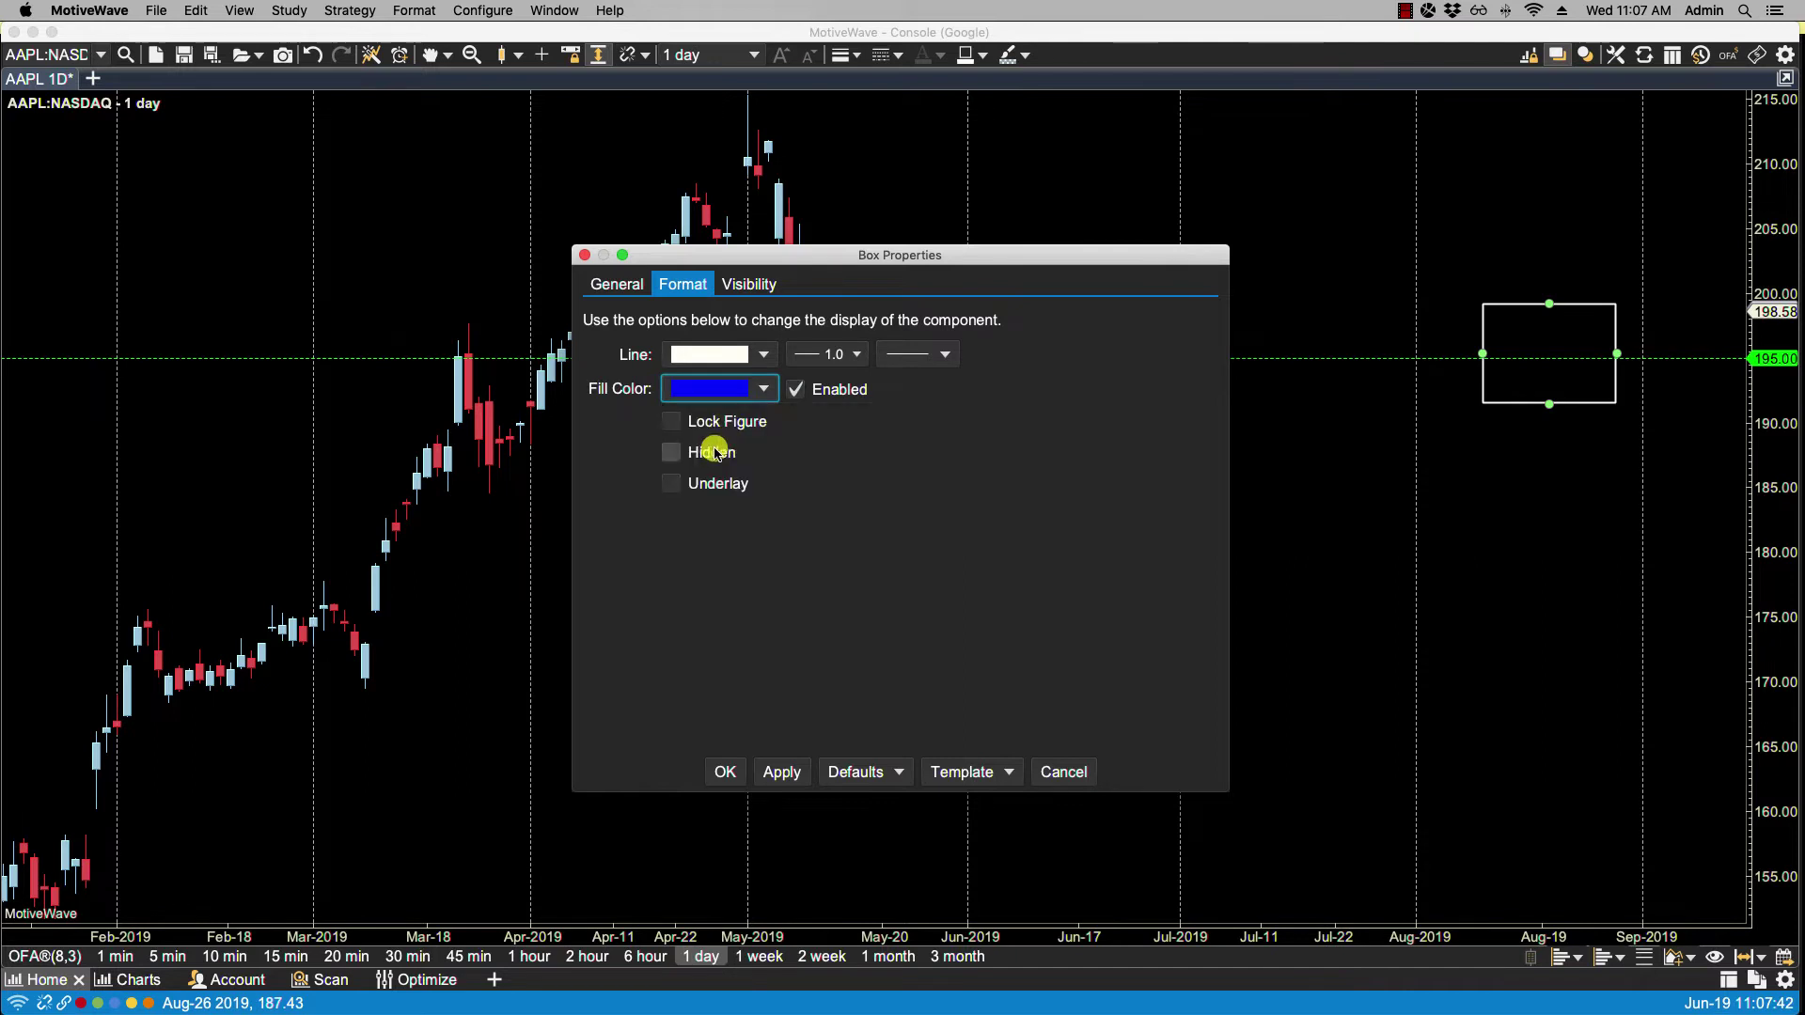
pyautogui.click(778, 773)
pyautogui.click(721, 777)
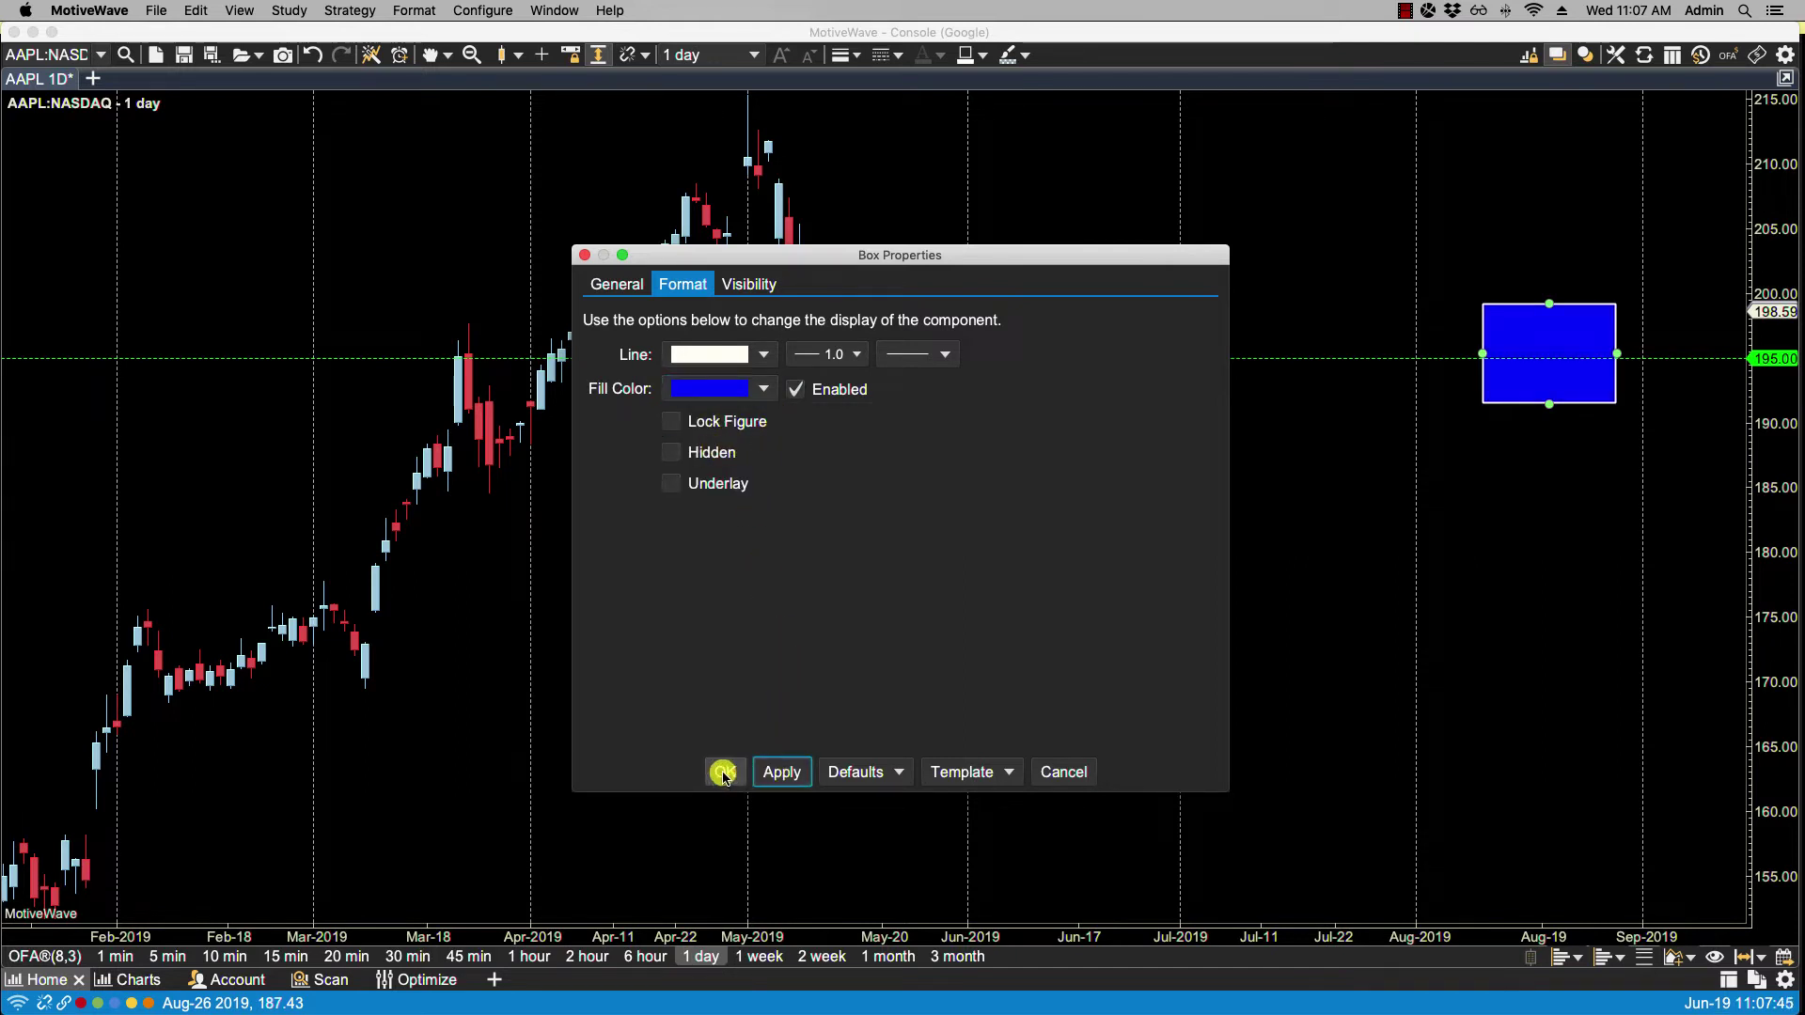
pyautogui.click(723, 773)
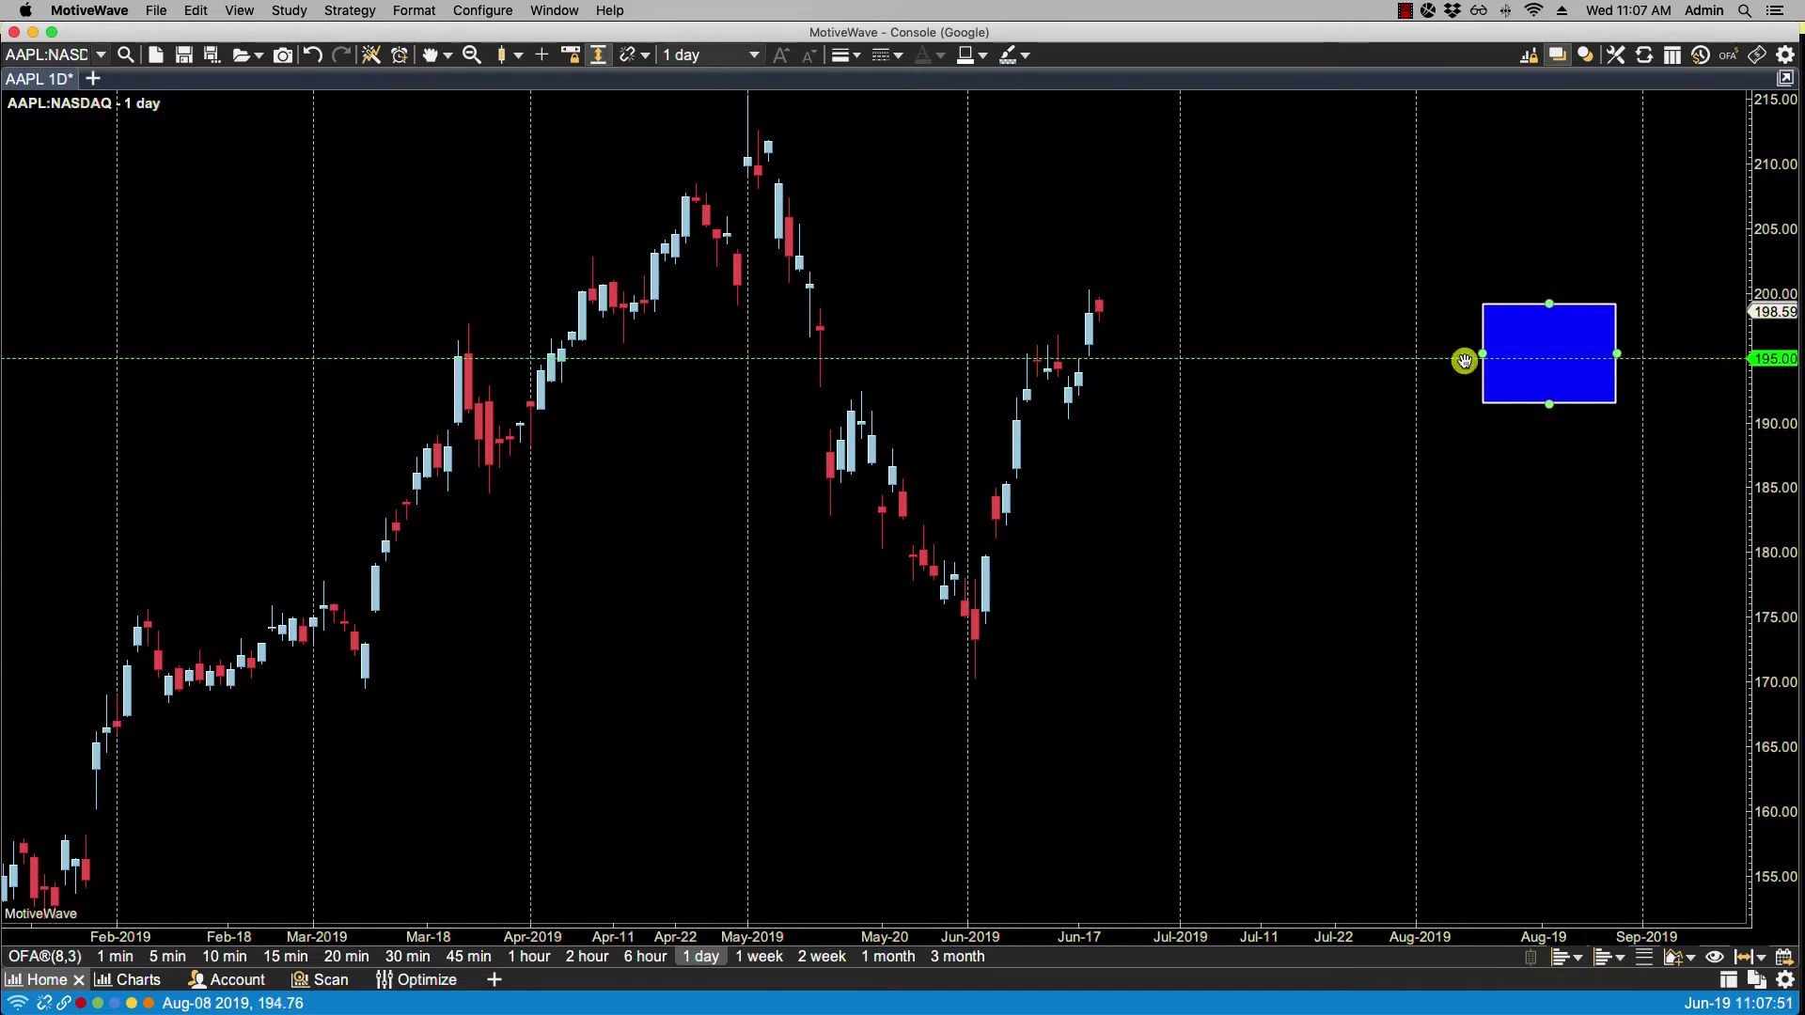
# - Set the 195 guide as an underlay, then delete the blue rectangle
pyautogui.rightClick(1767, 360)
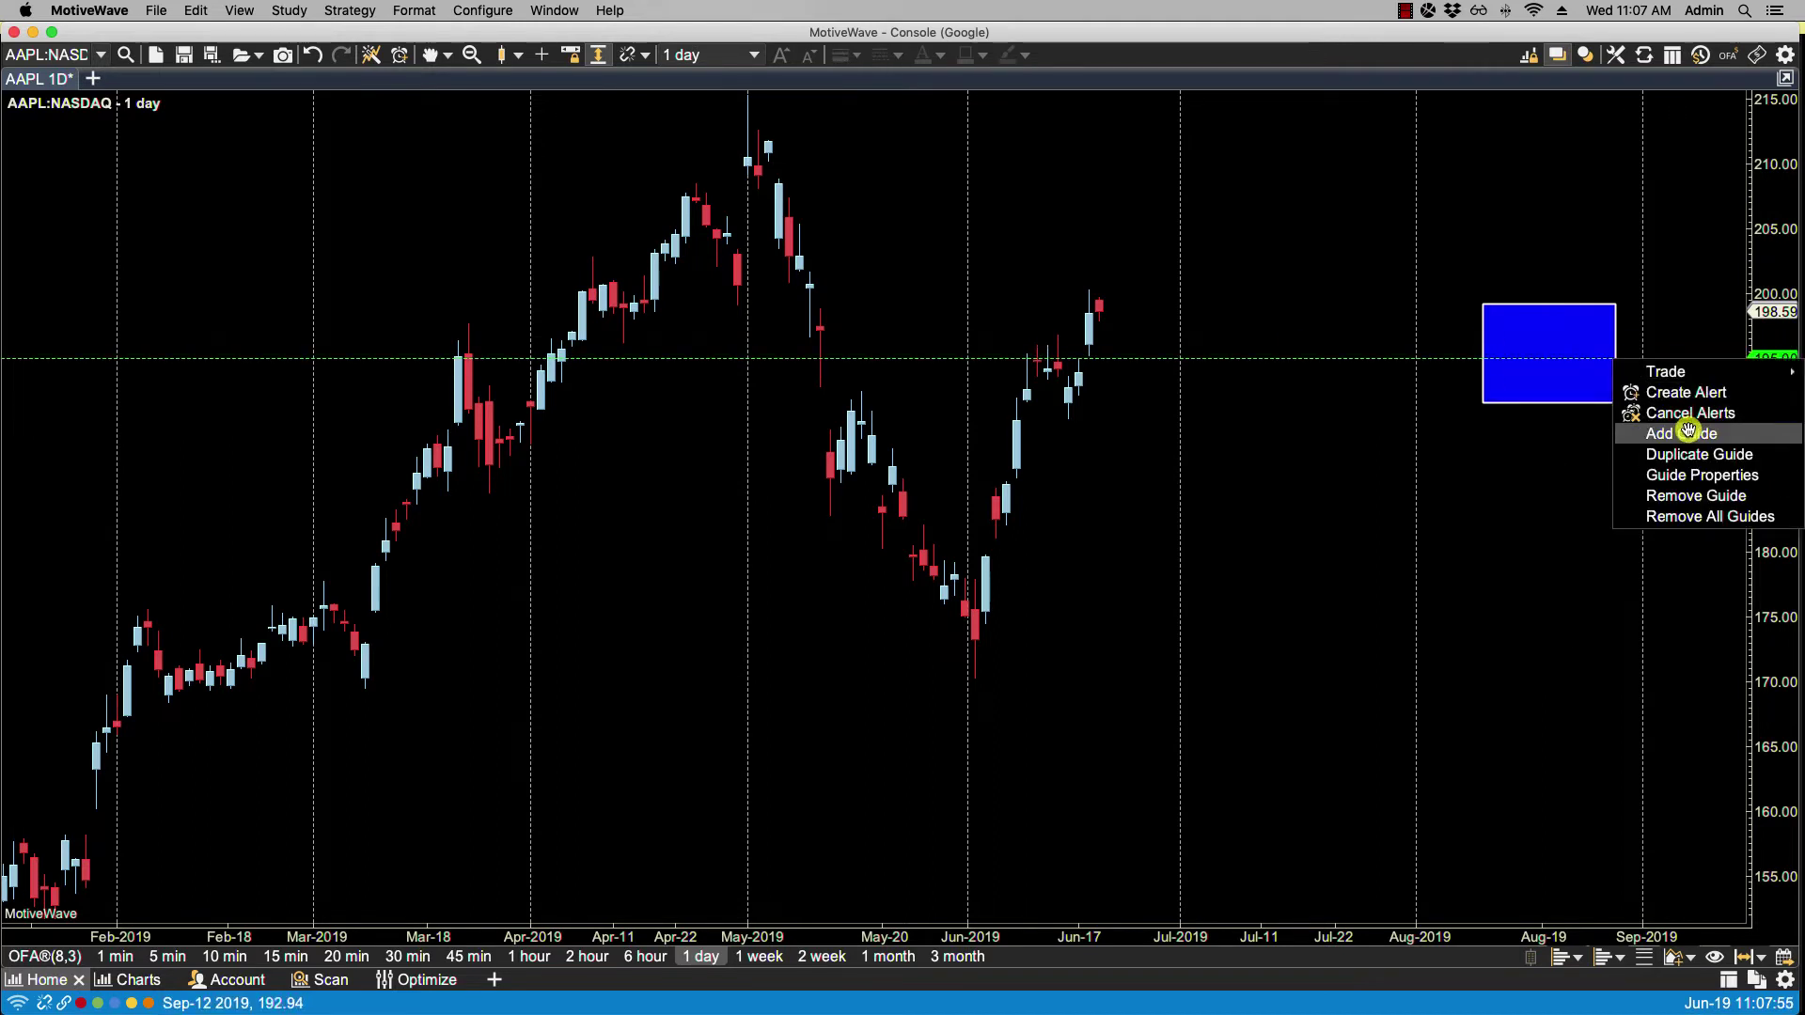
pyautogui.click(1659, 474)
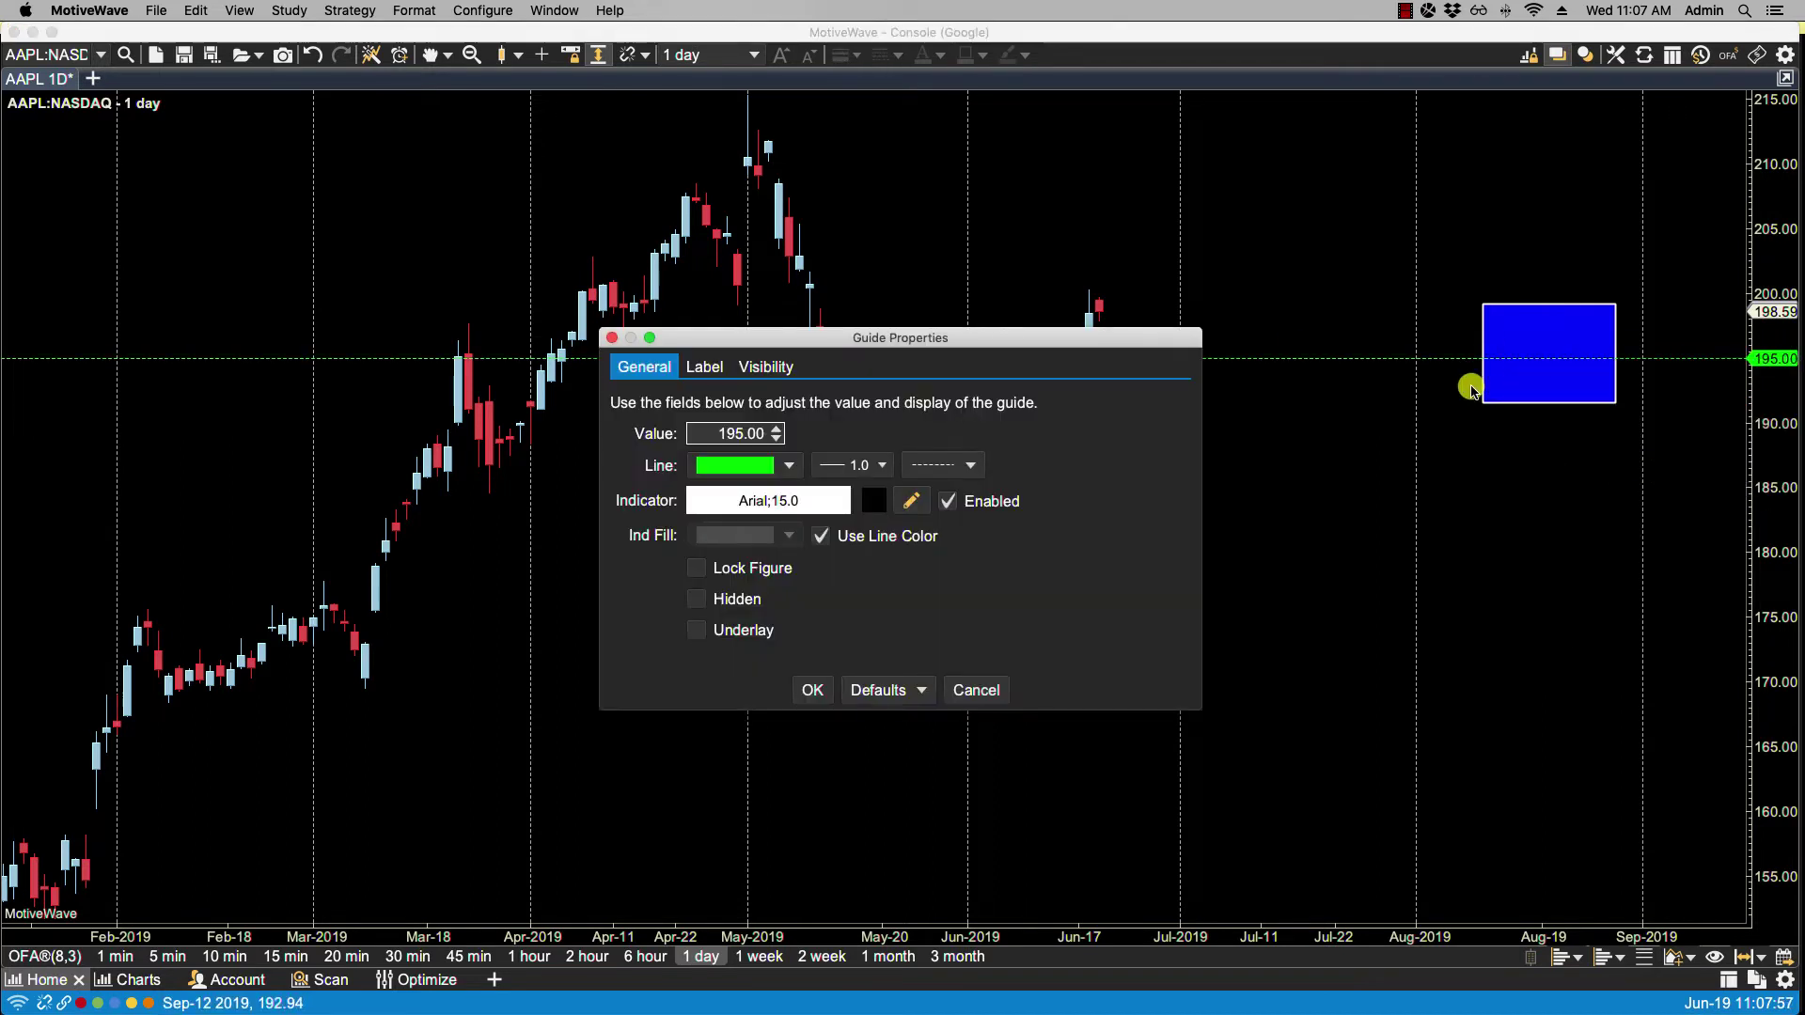
pyautogui.click(739, 632)
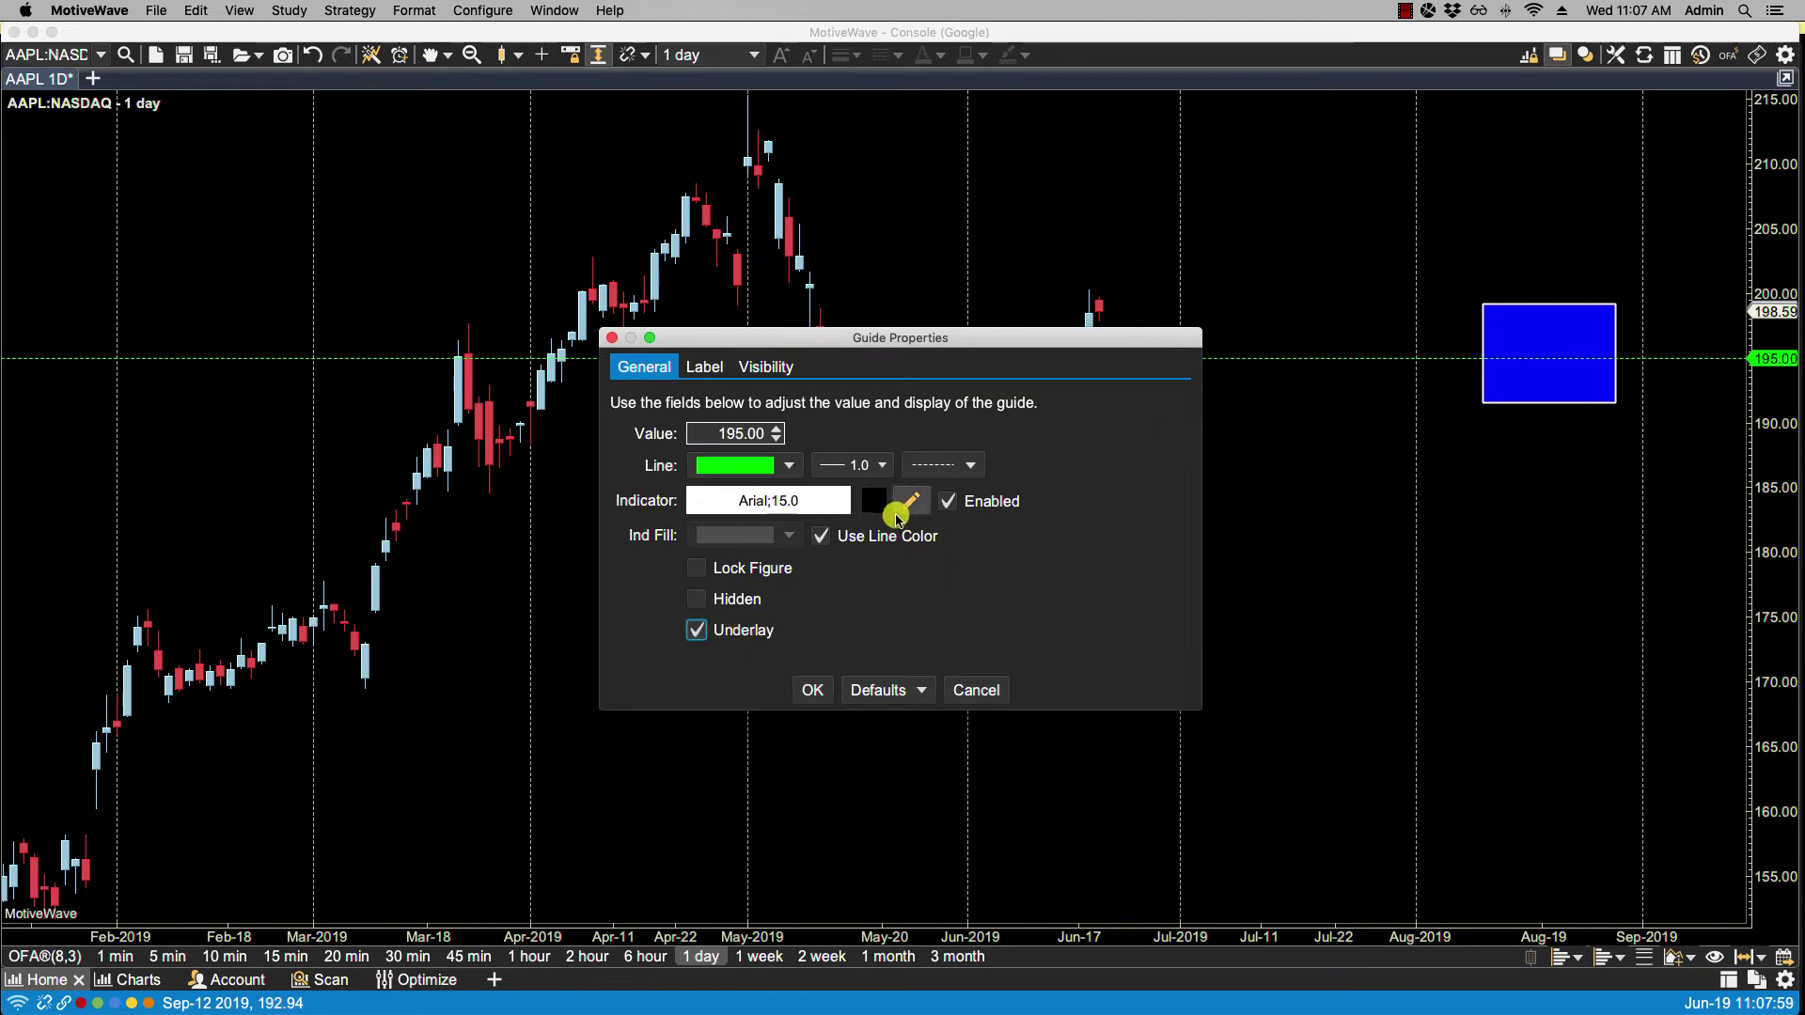
pyautogui.click(814, 690)
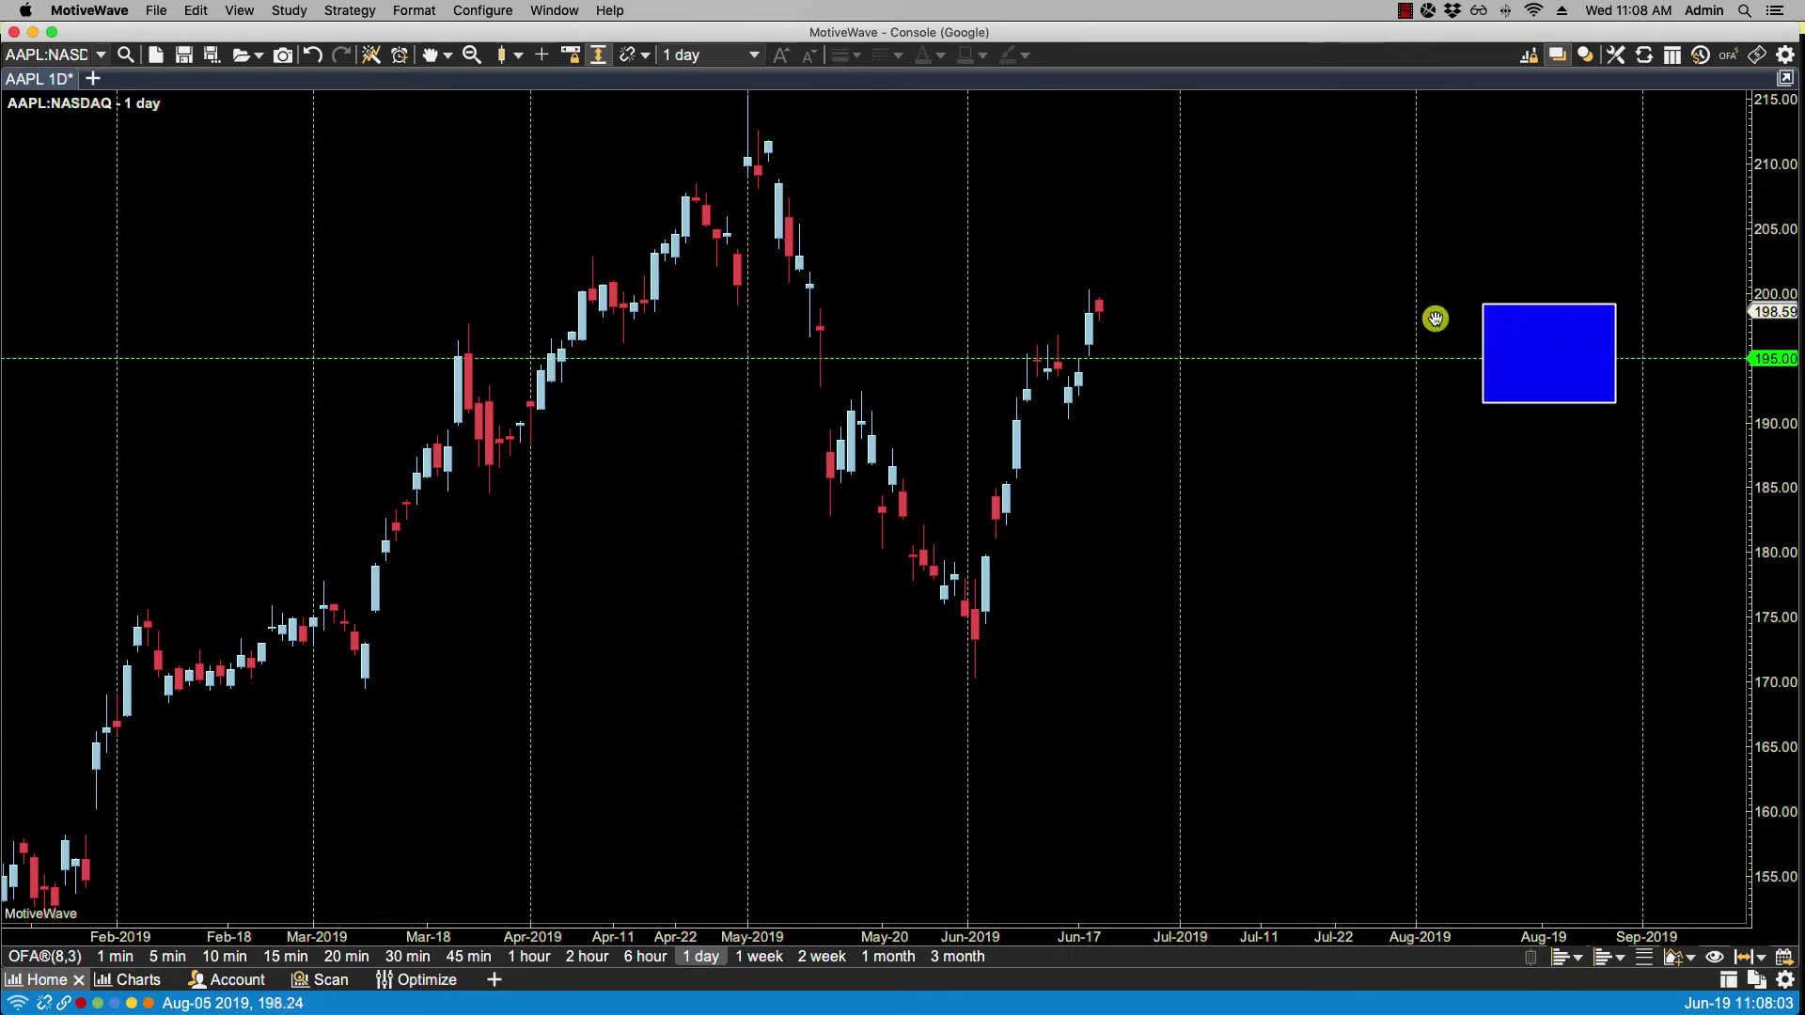
pyautogui.click(1570, 361)
pyautogui.press('Delete')
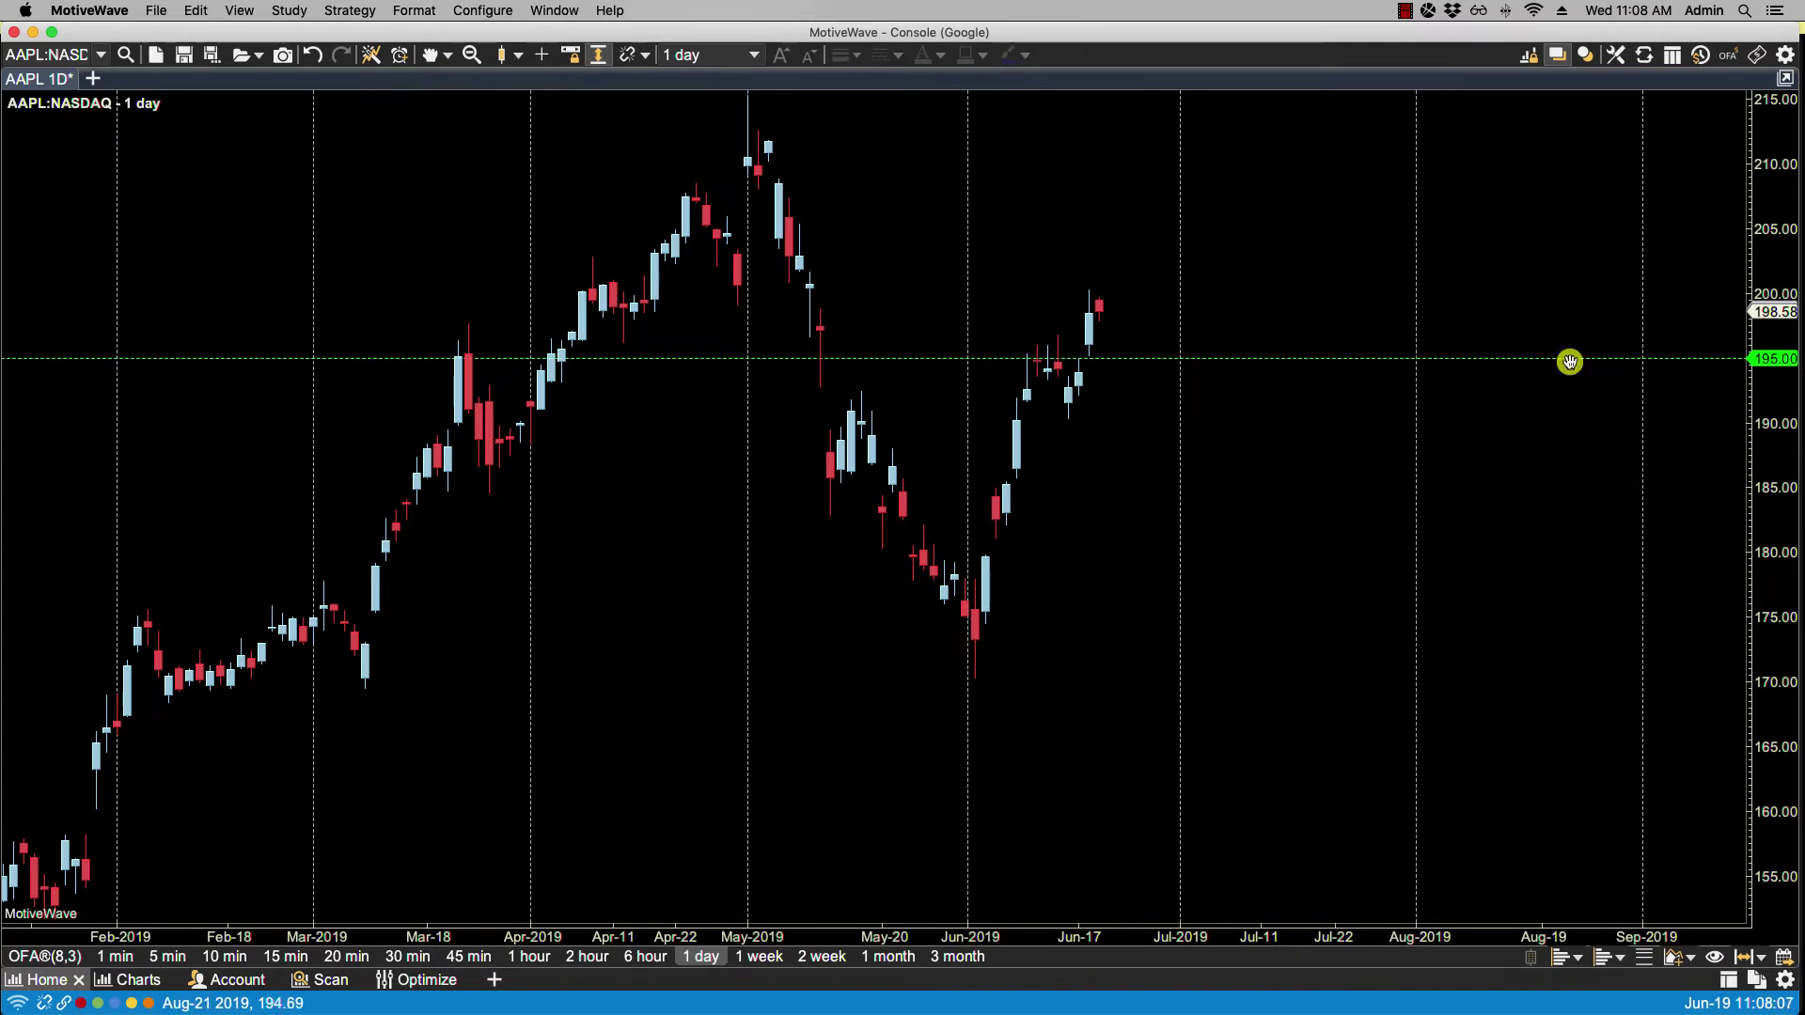
# - Give the 195 guide a visible 'Sell Here' label aligned Right
pyautogui.rightClick(1764, 361)
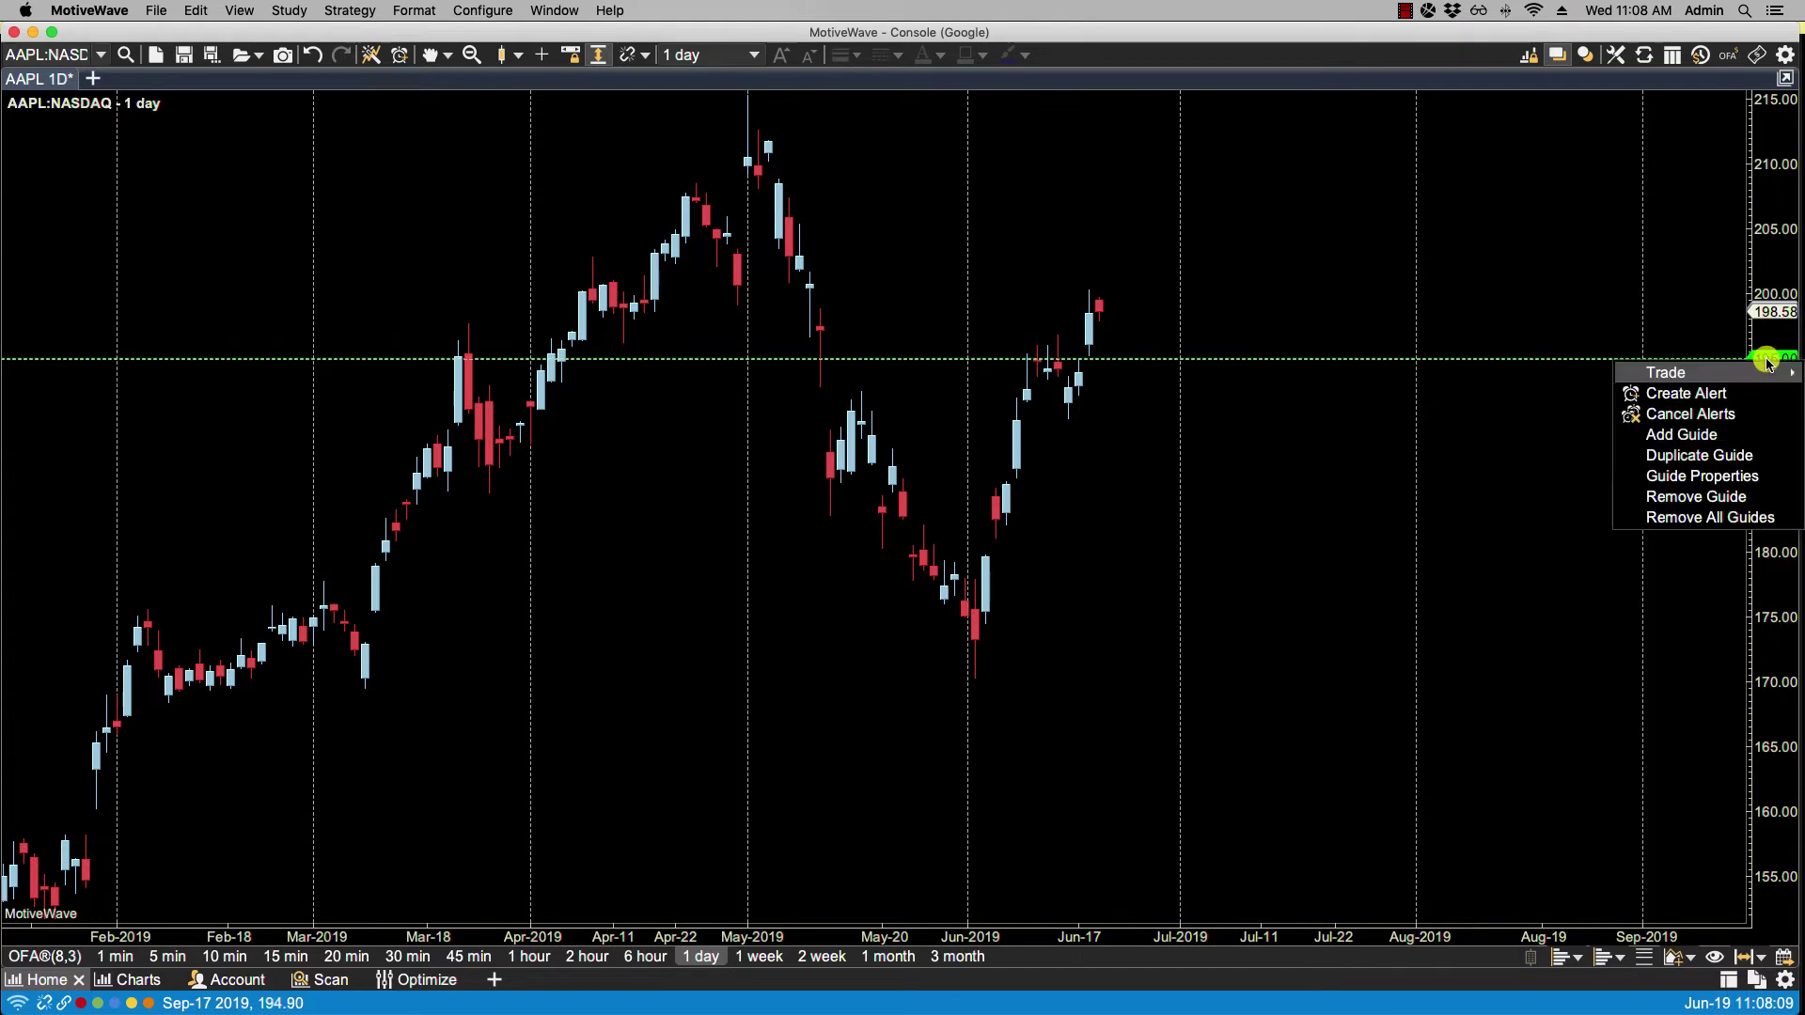
pyautogui.click(1665, 475)
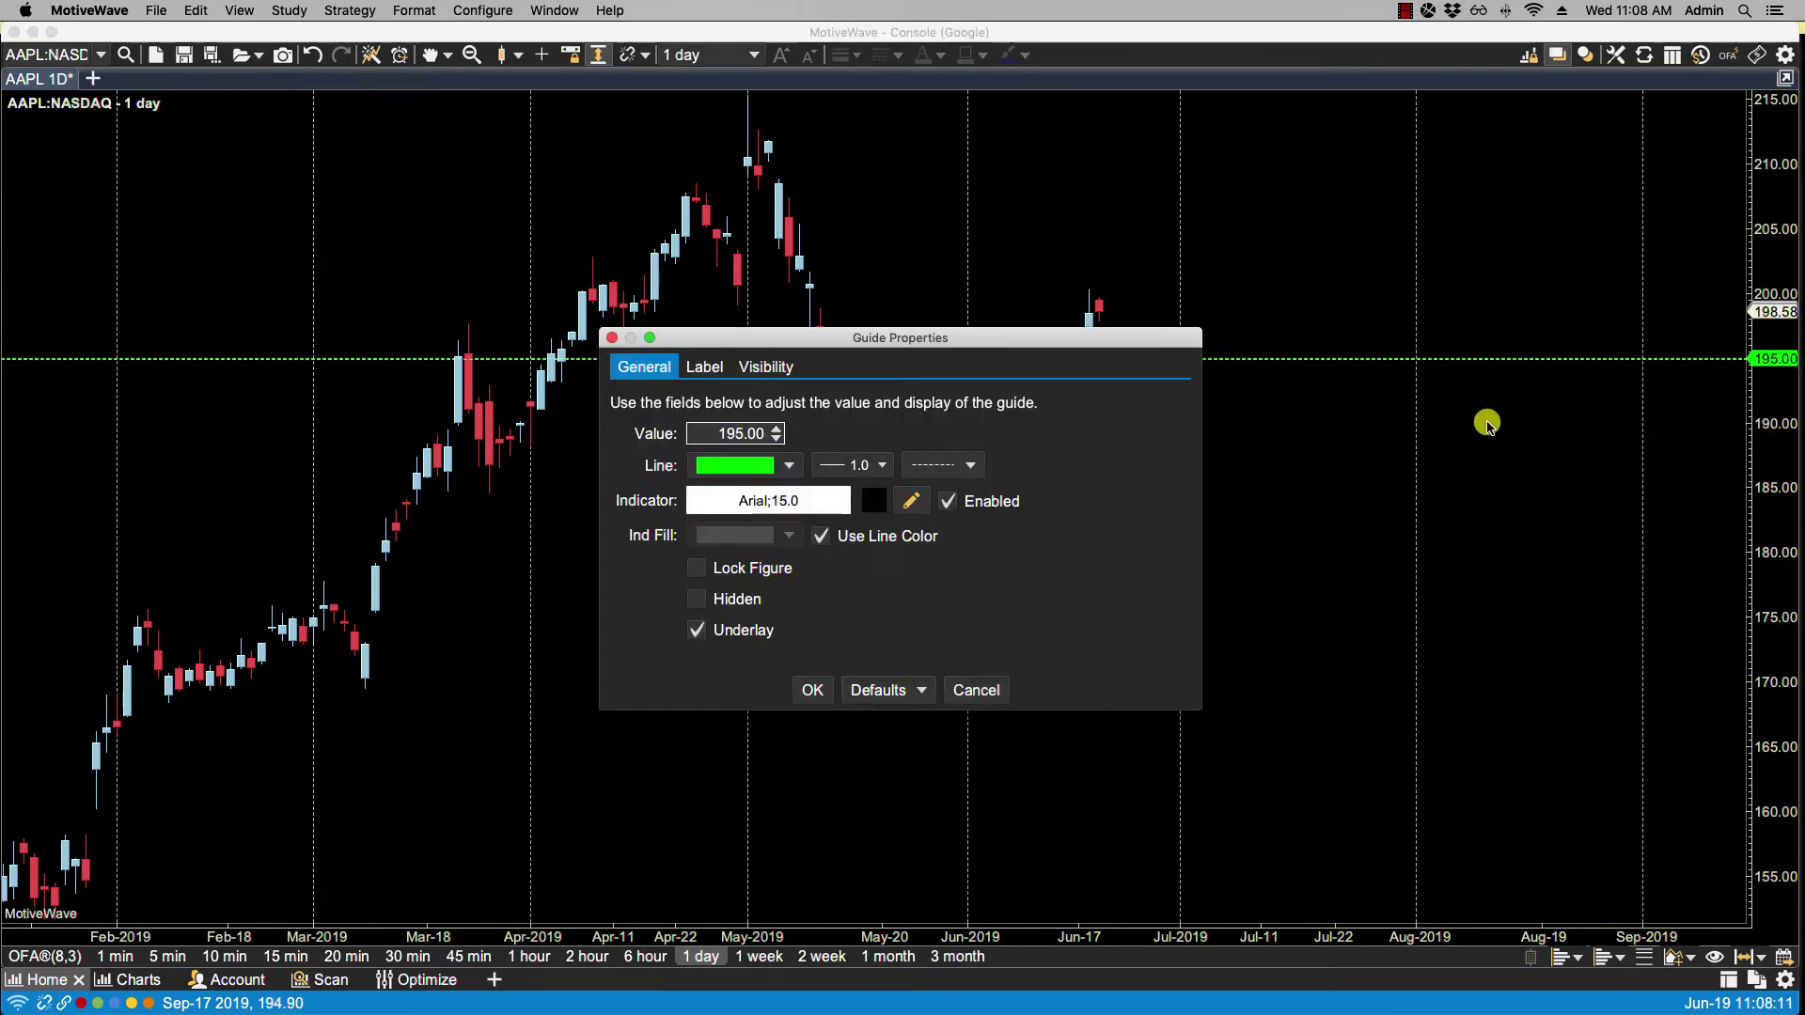
pyautogui.click(712, 366)
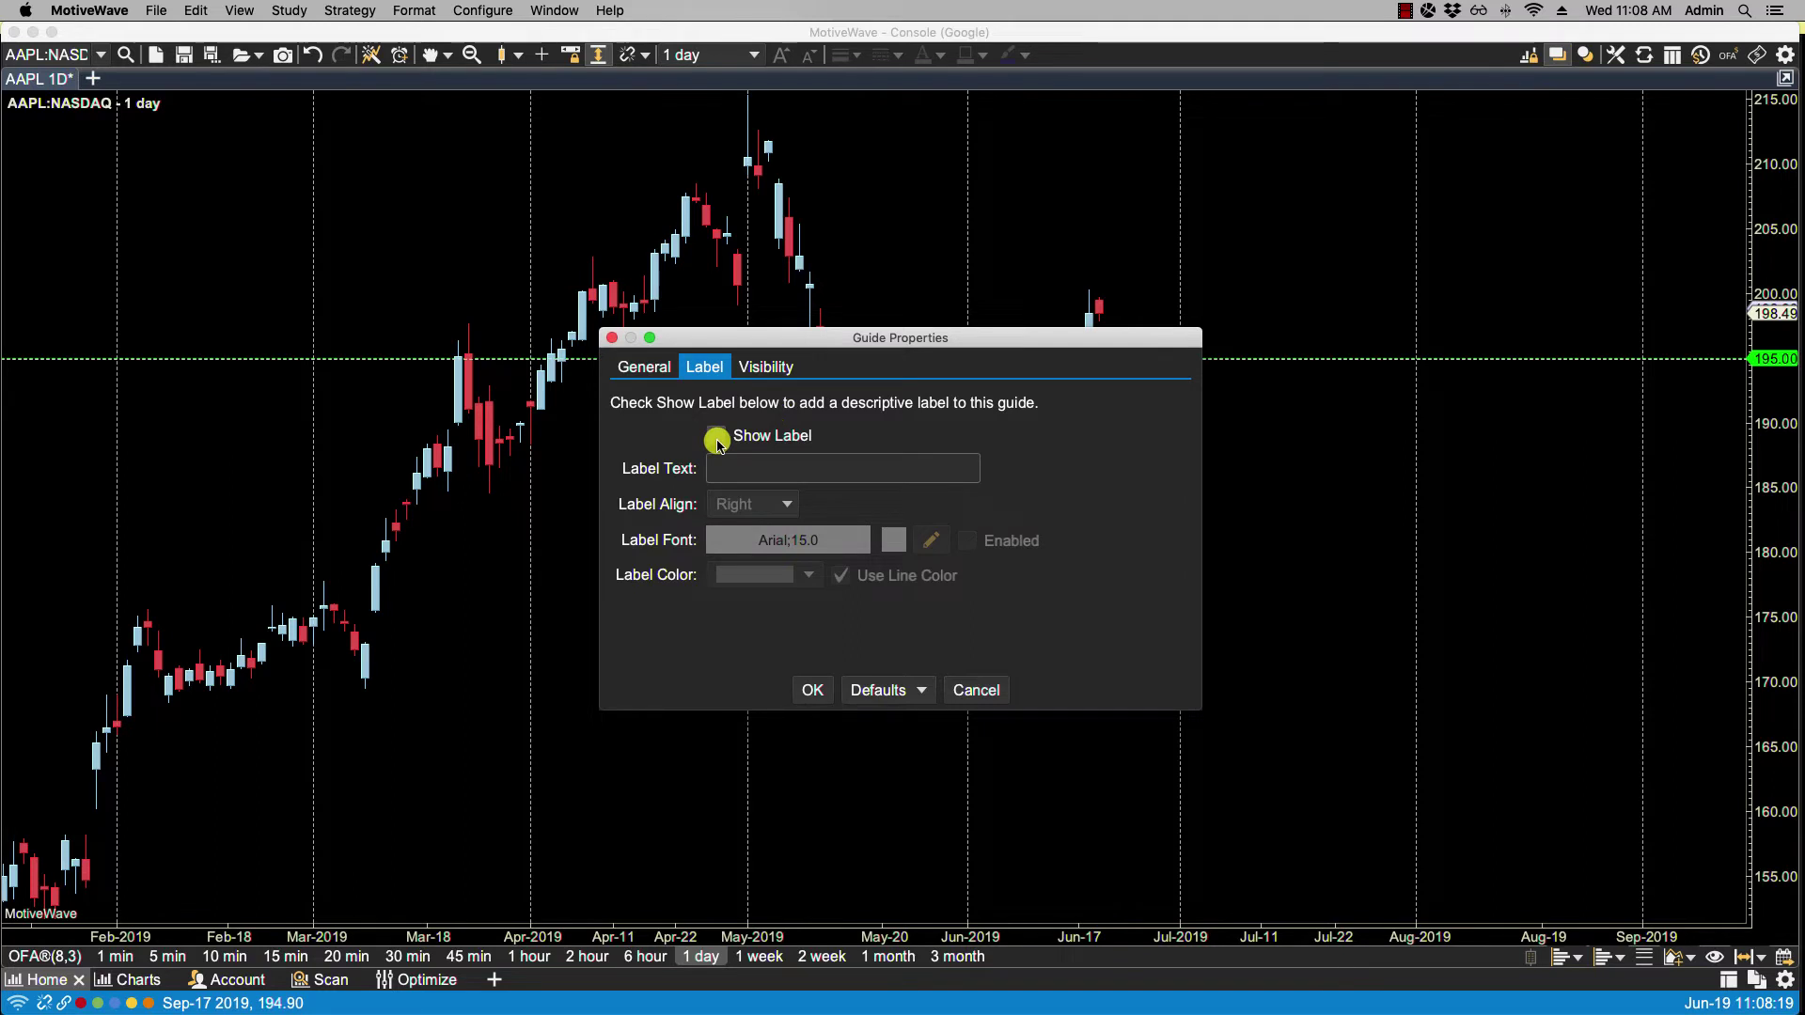
pyautogui.click(717, 437)
pyautogui.click(758, 472)
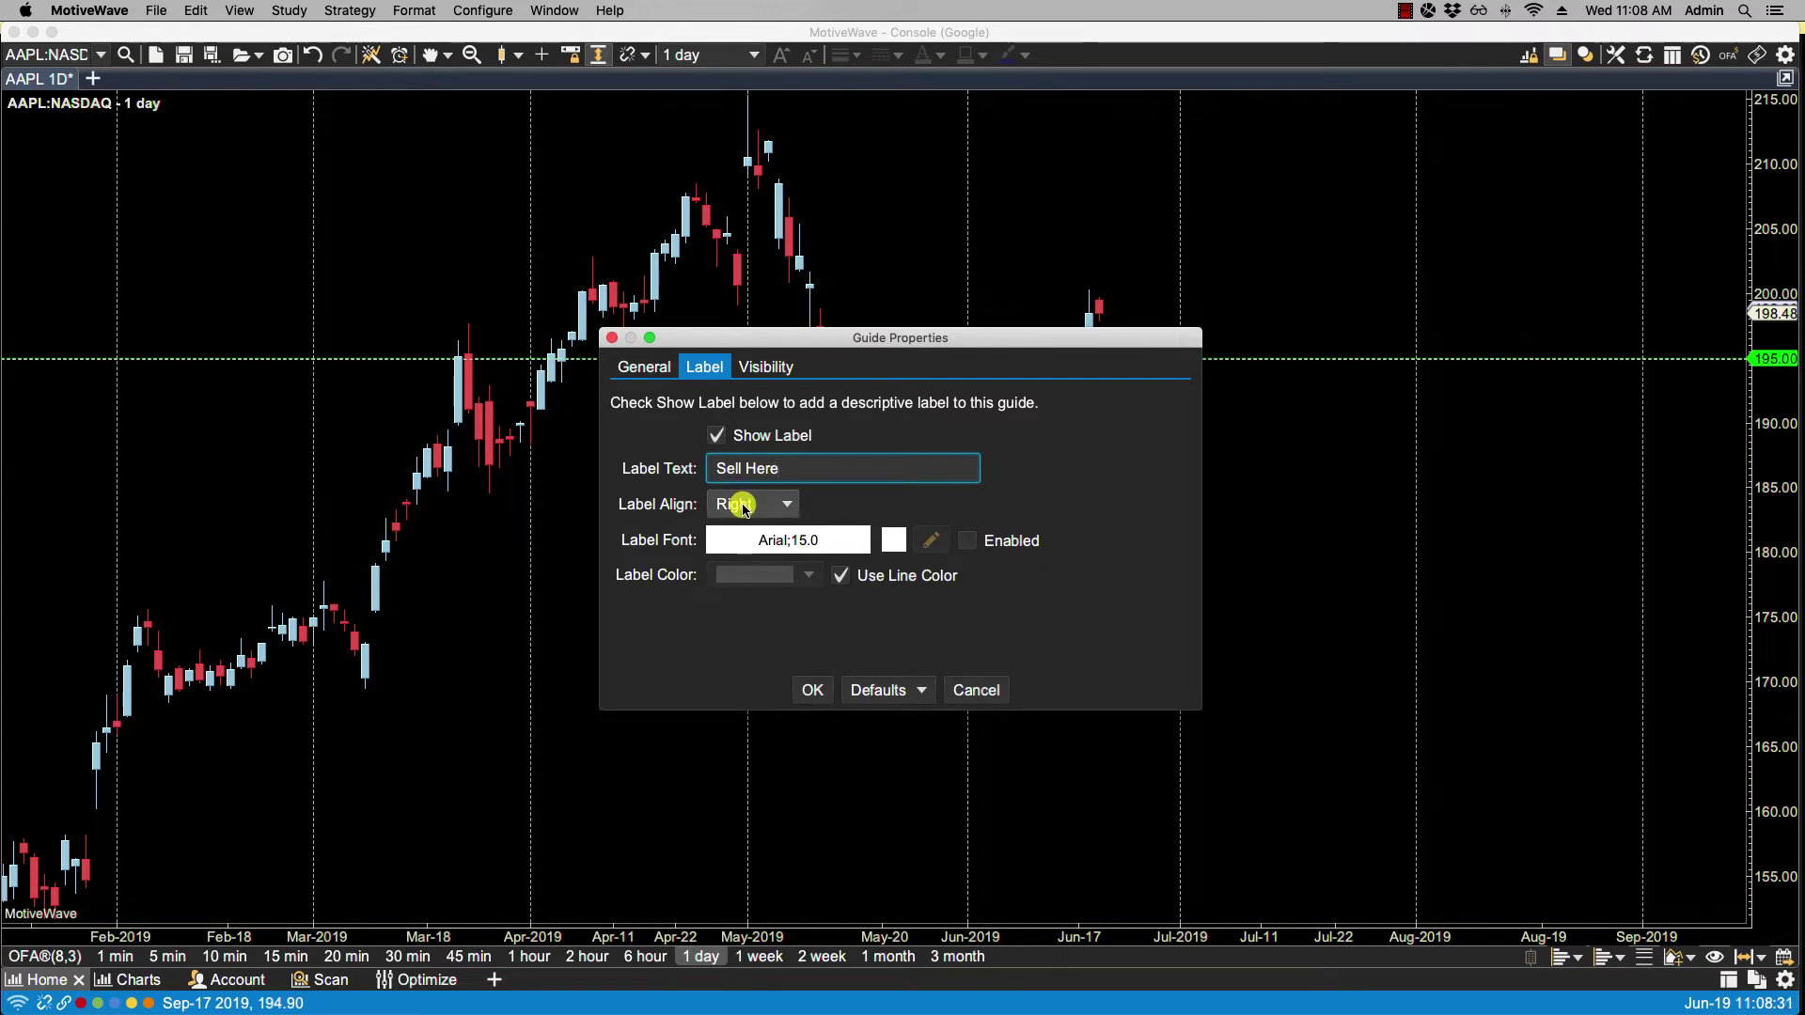
pyautogui.click(744, 506)
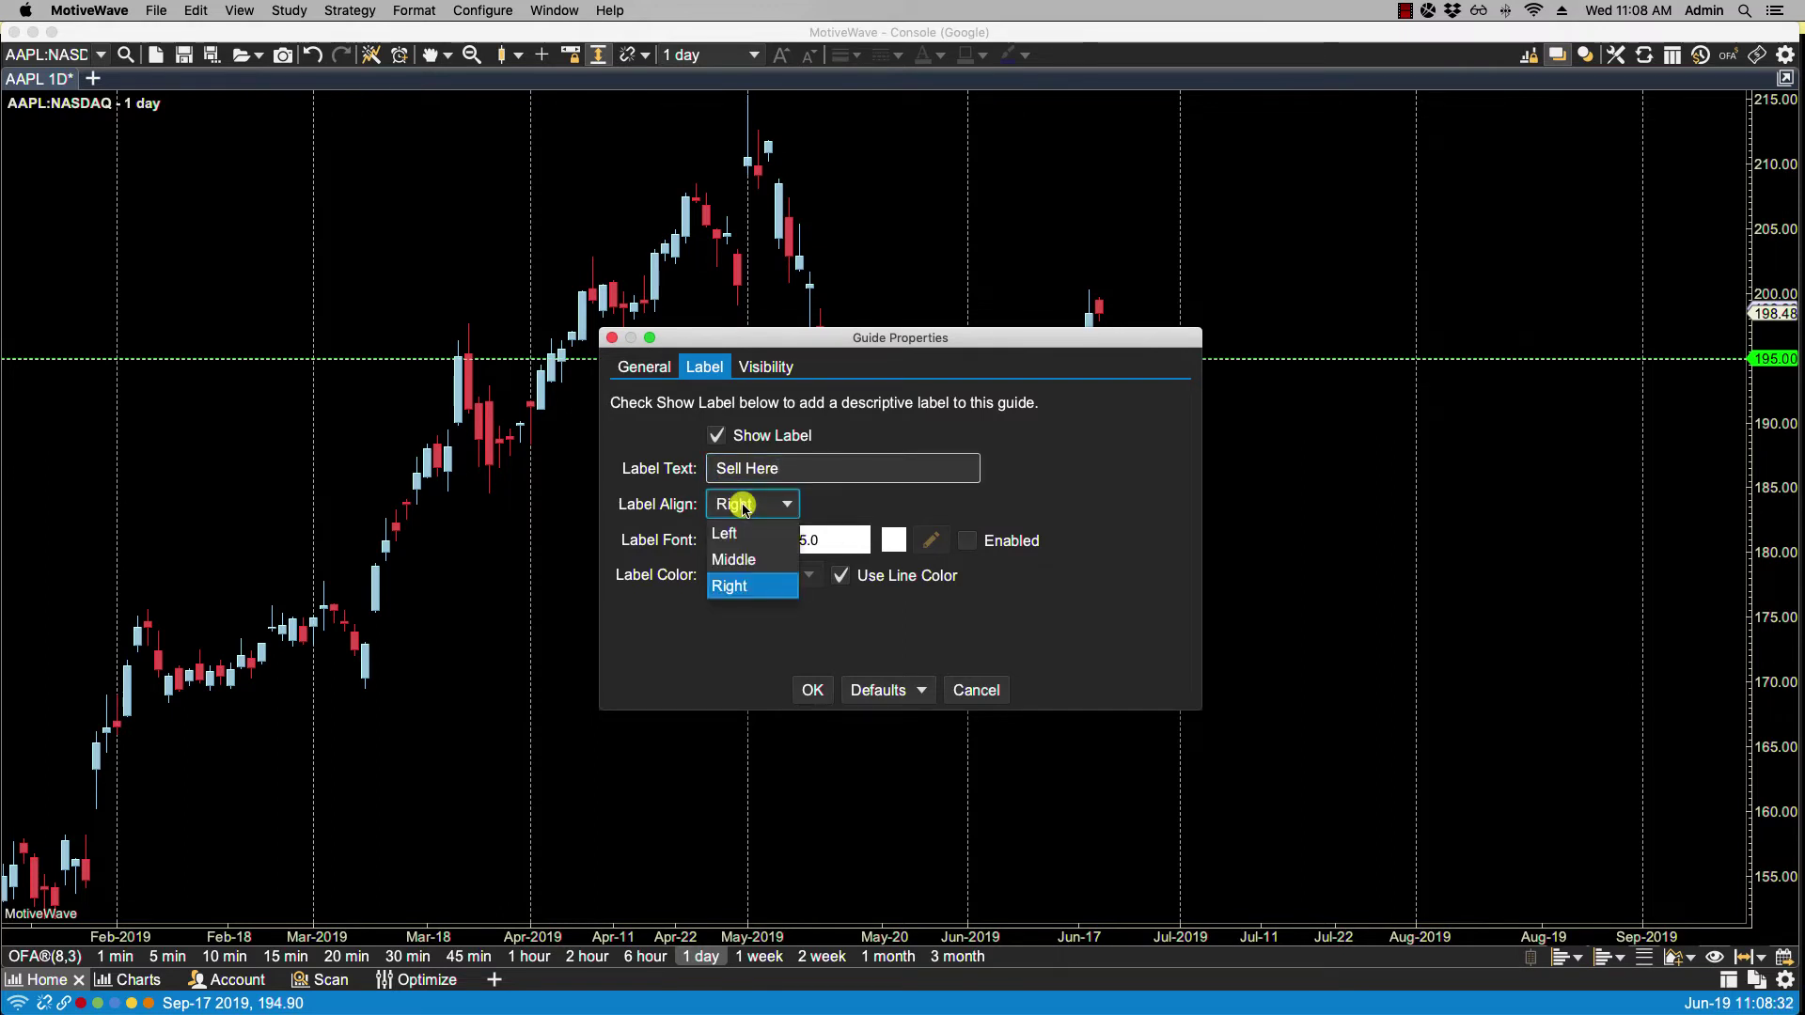
pyautogui.click(900, 506)
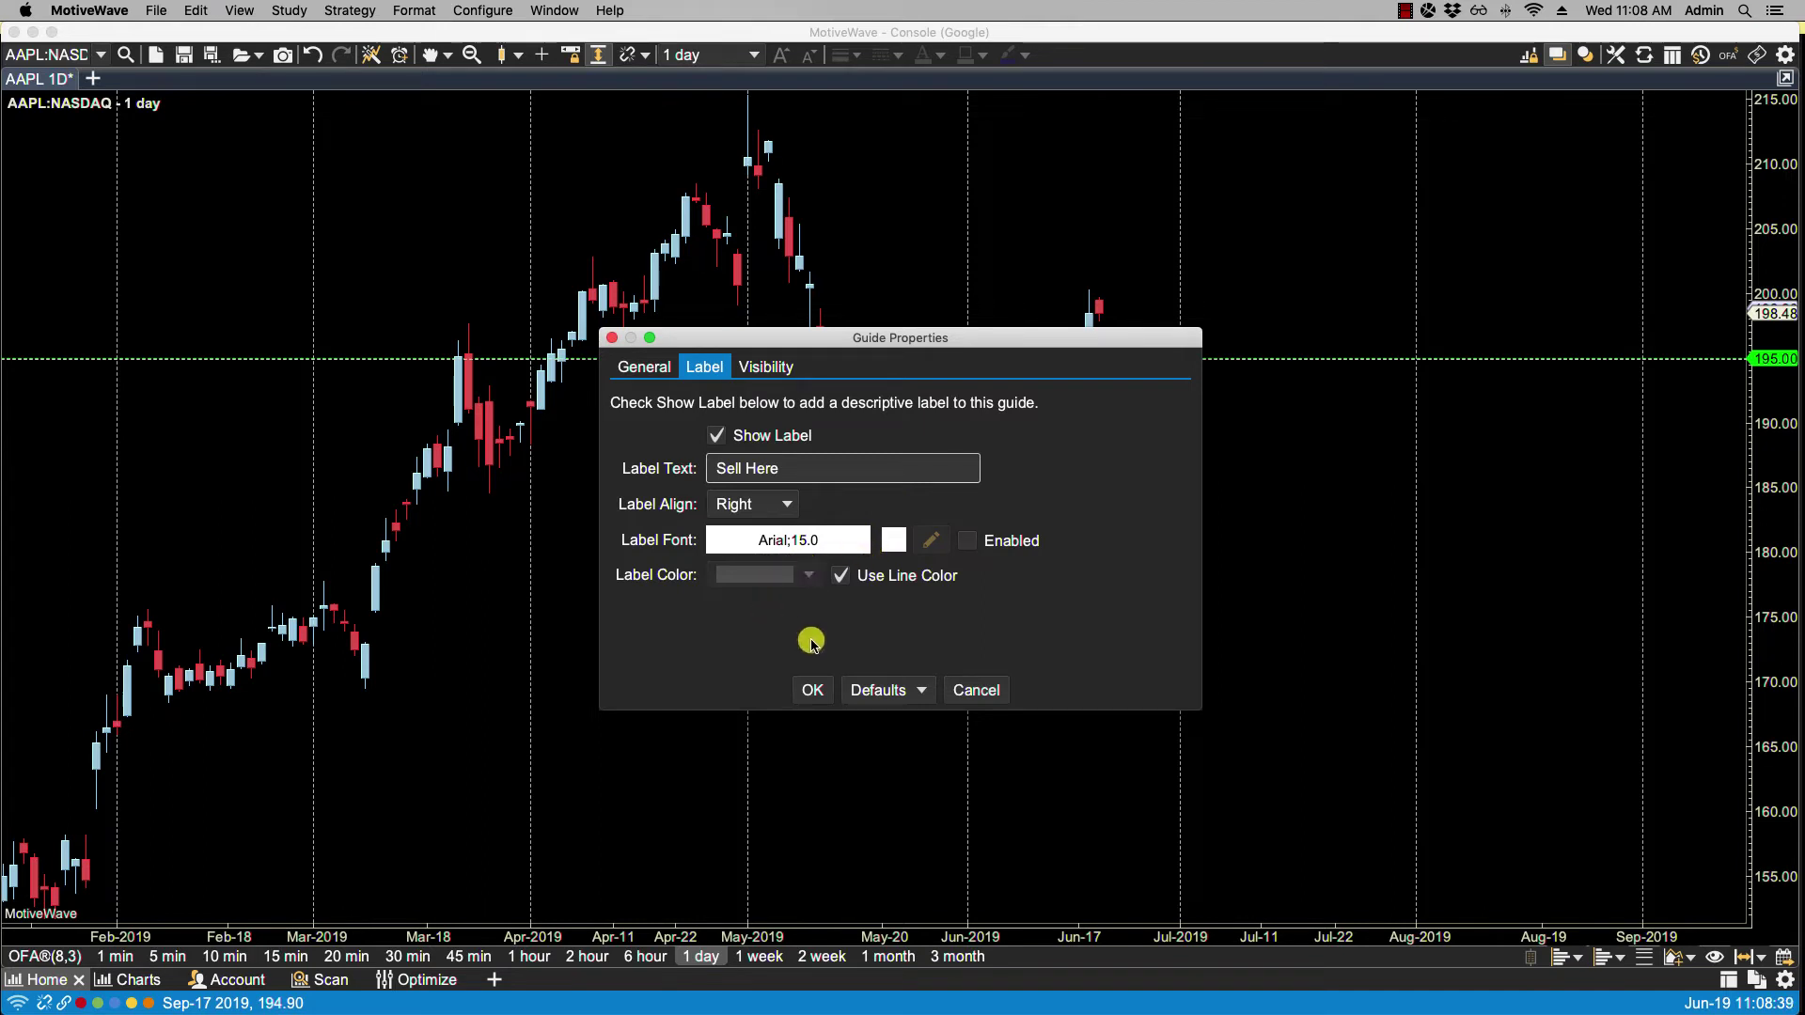
pyautogui.click(814, 692)
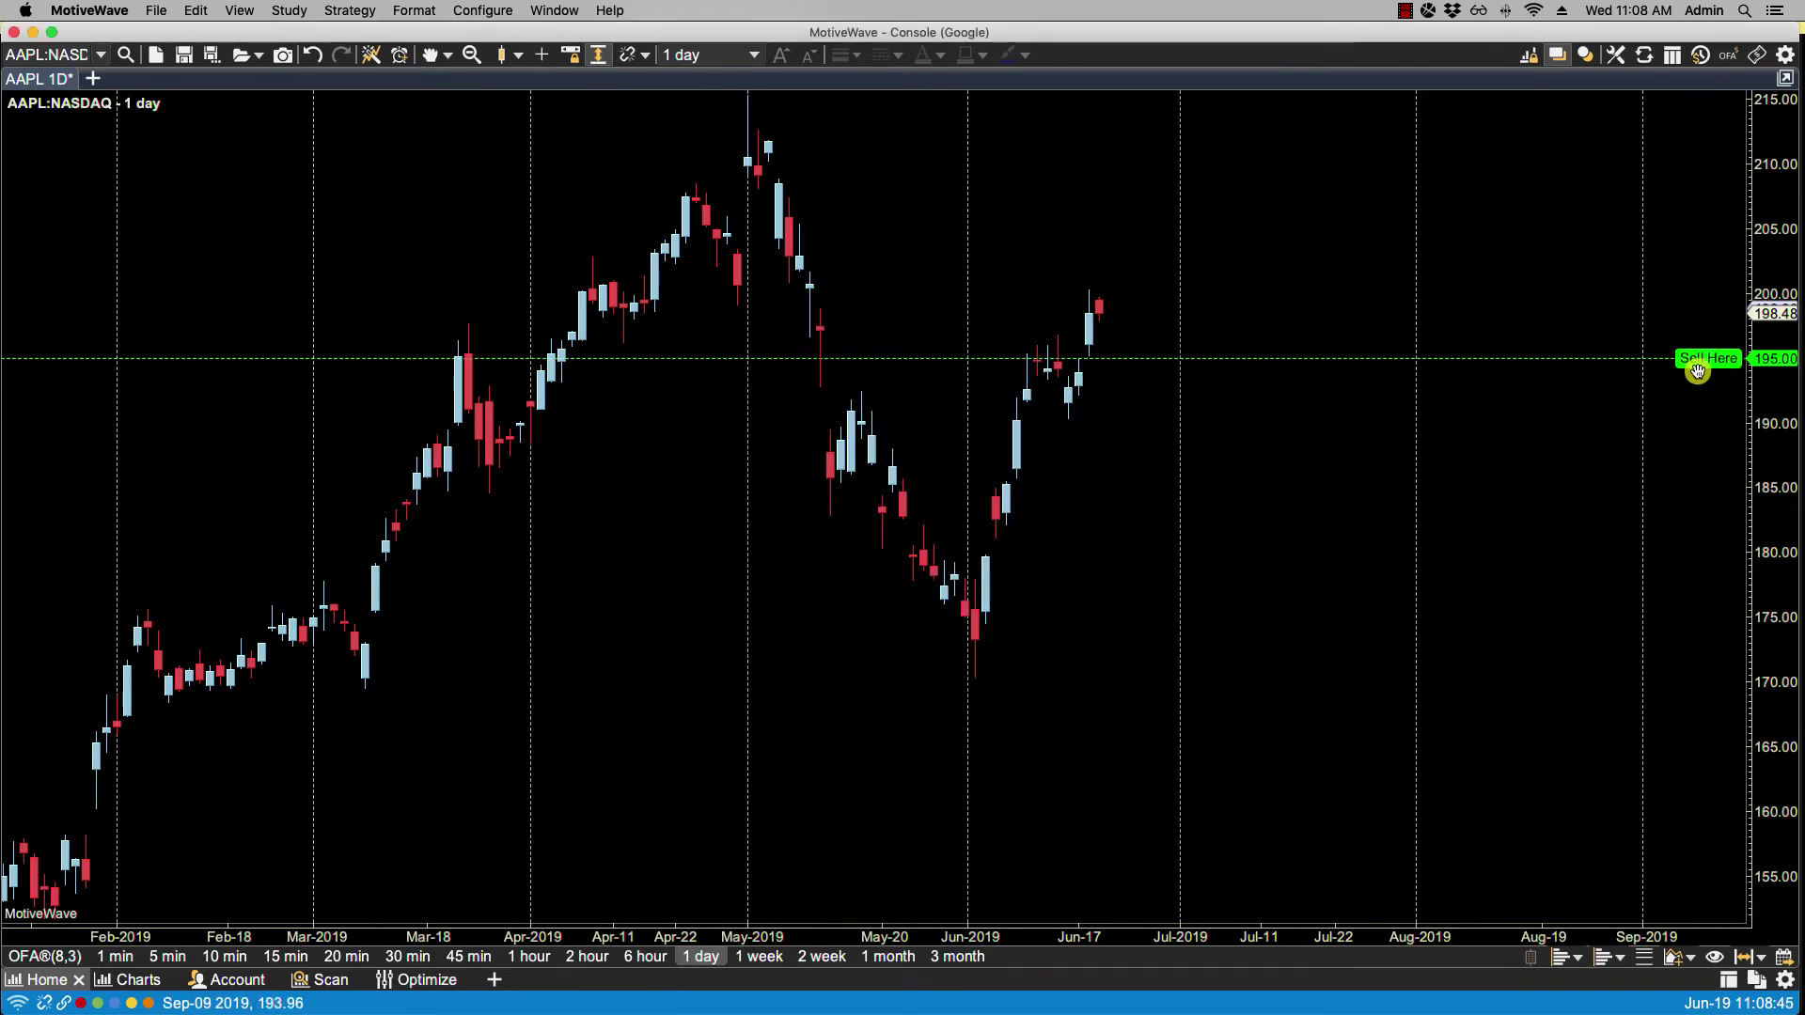
# - Keep the guide visible on the current bar size only, checking 6-hour then daily bars
pyautogui.rightClick(1775, 361)
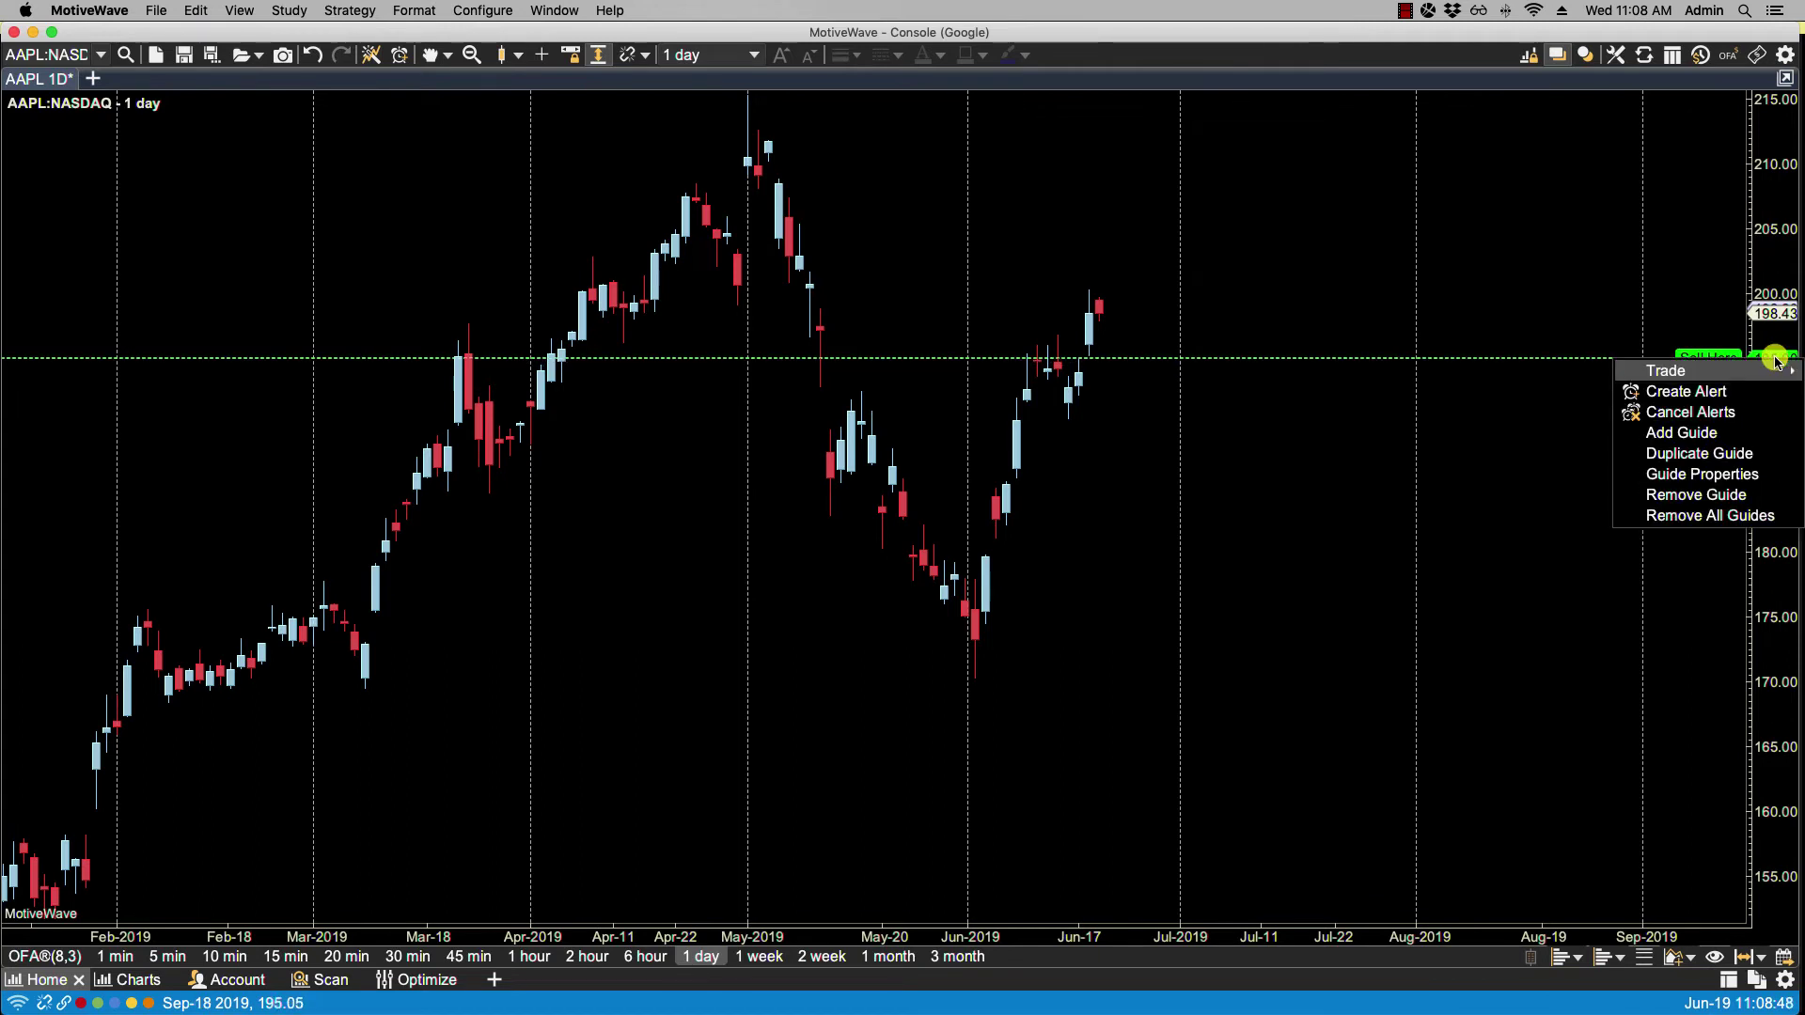
pyautogui.click(1691, 471)
pyautogui.click(705, 368)
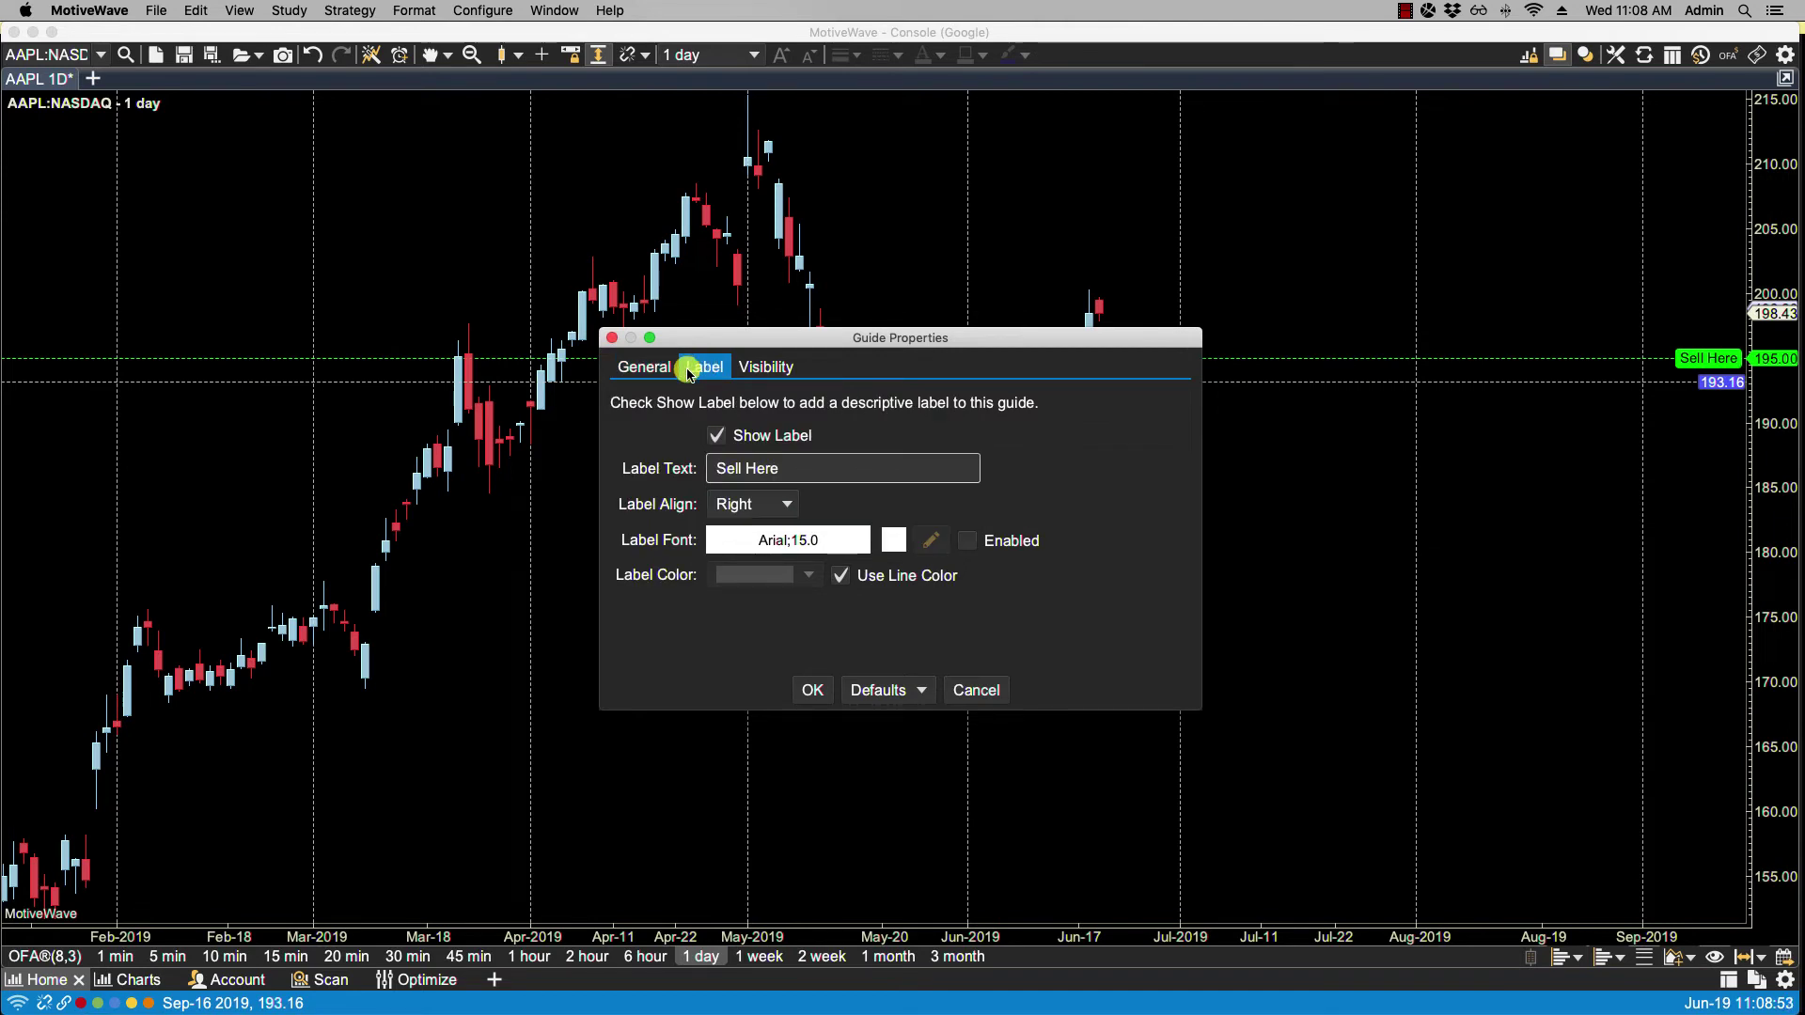
pyautogui.click(763, 368)
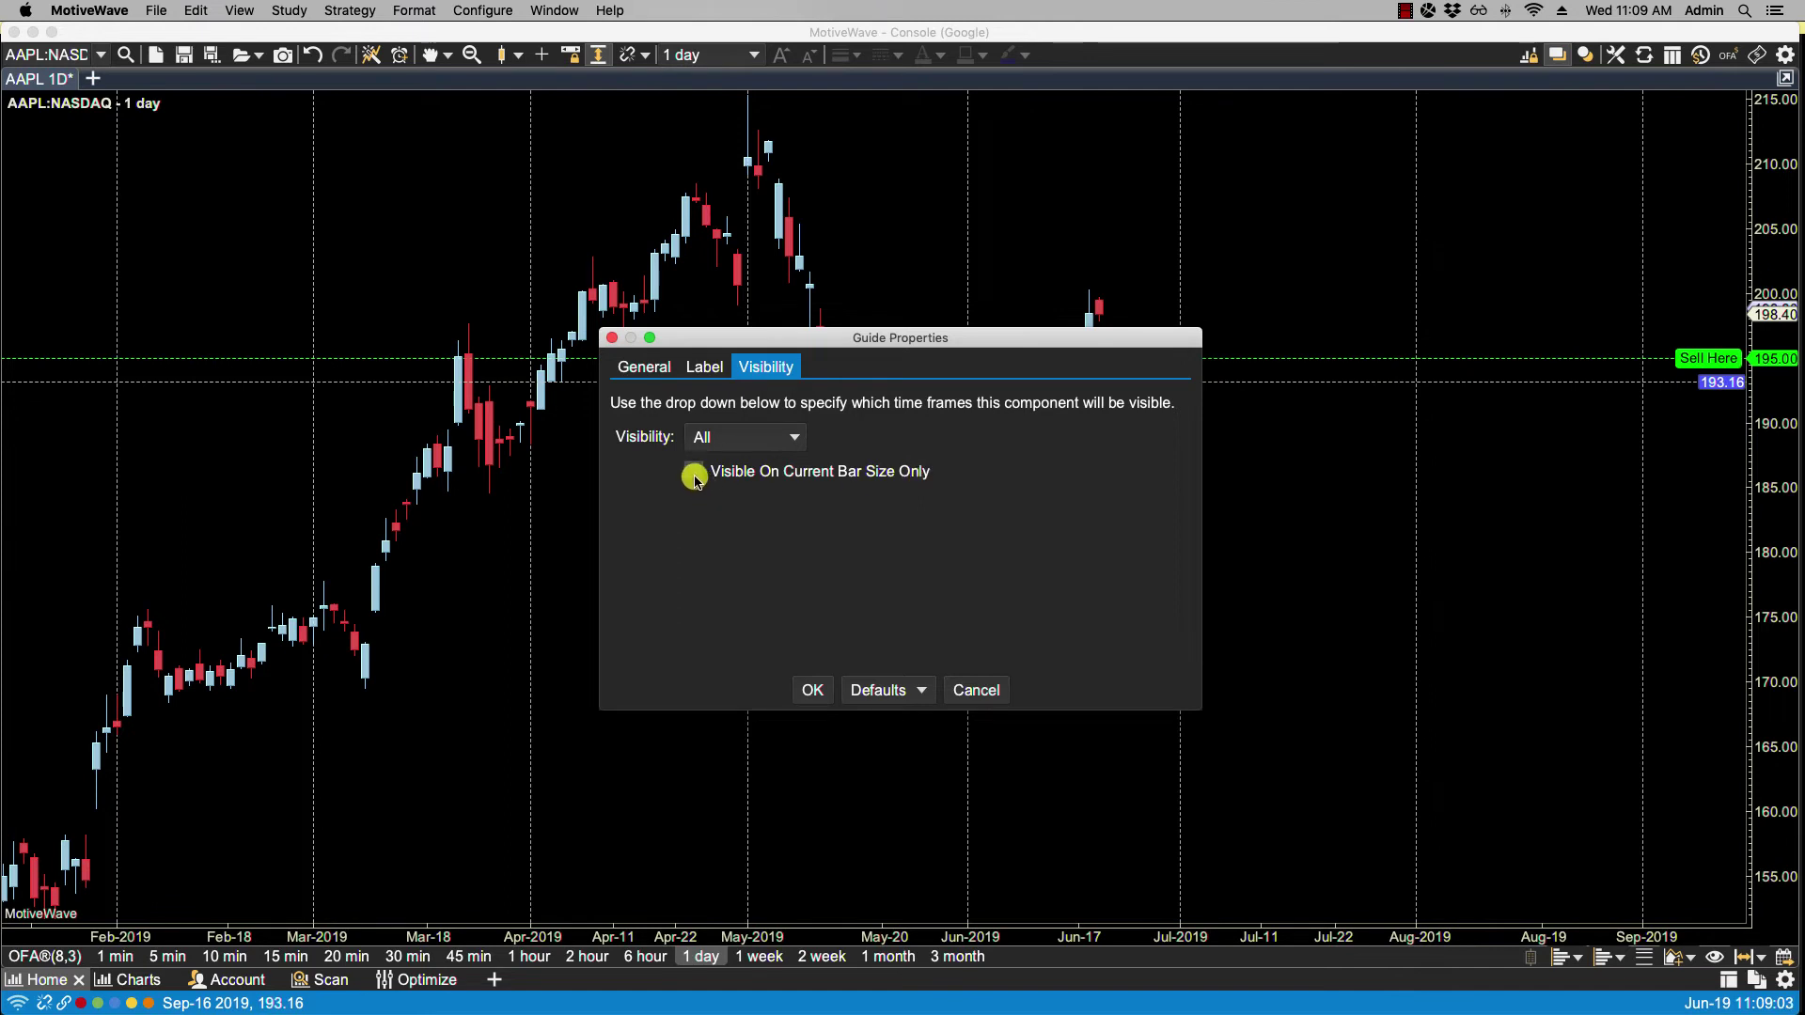
pyautogui.click(808, 691)
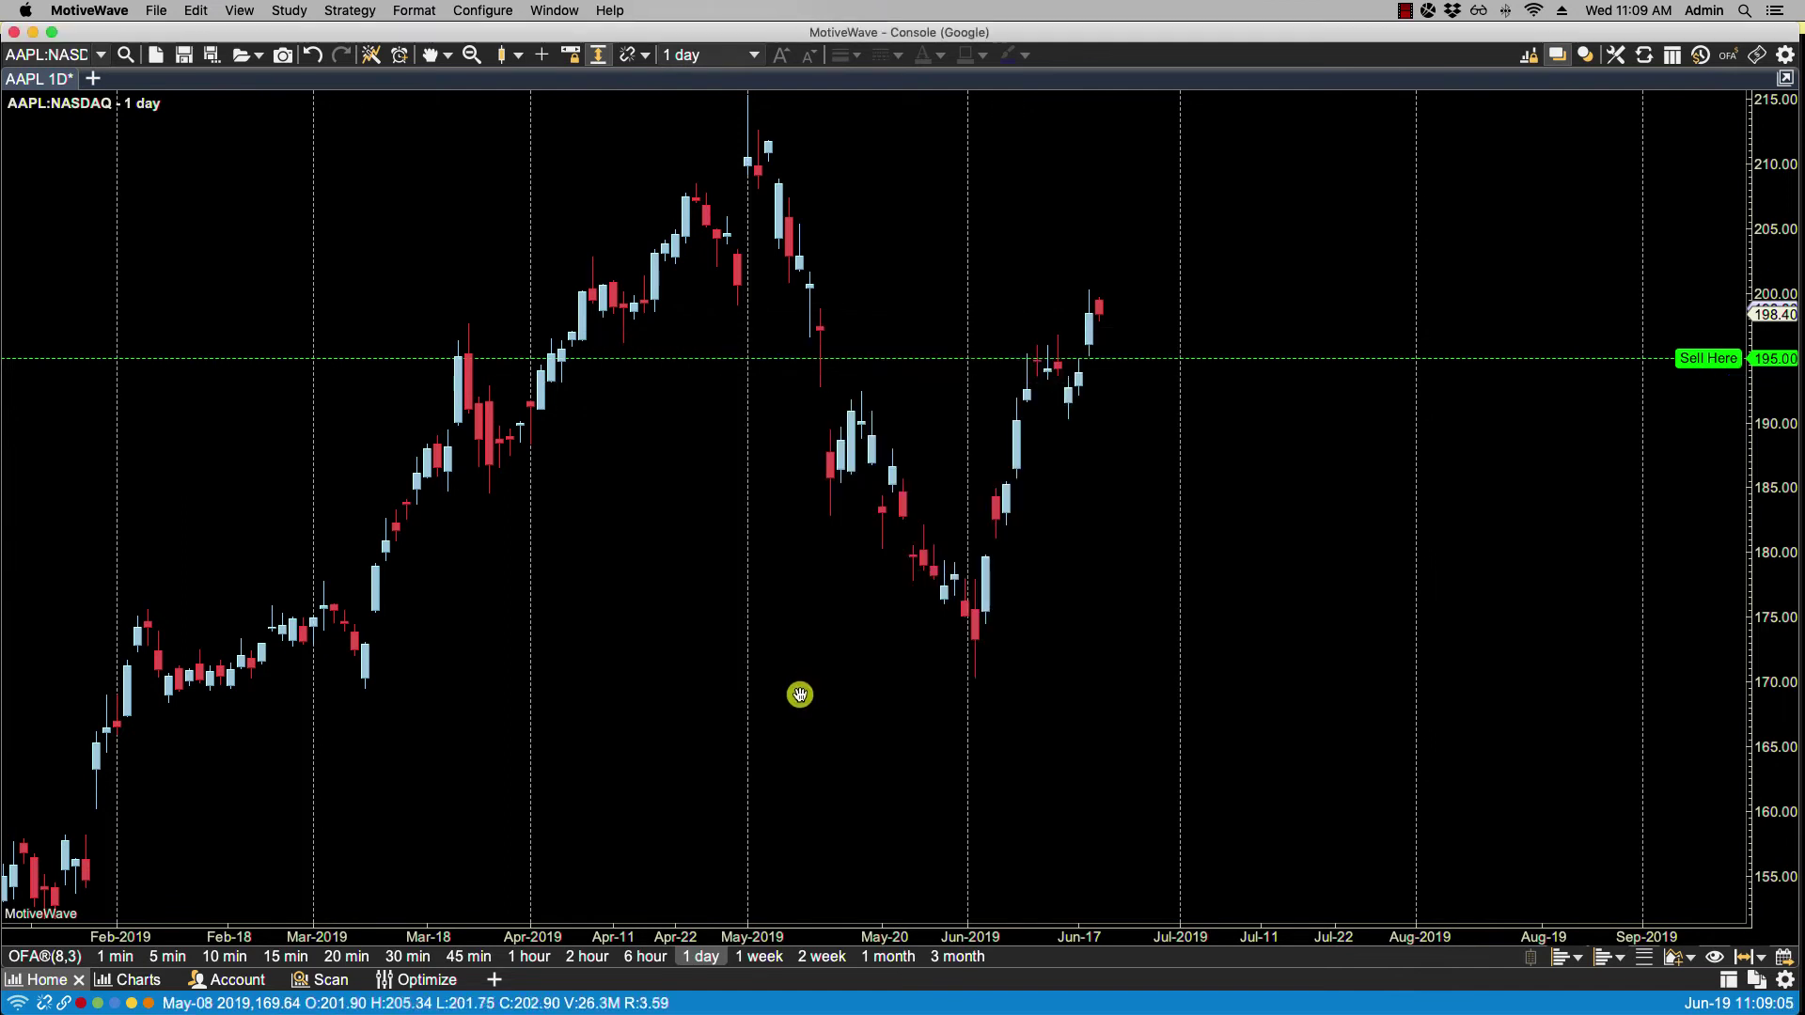
pyautogui.click(645, 957)
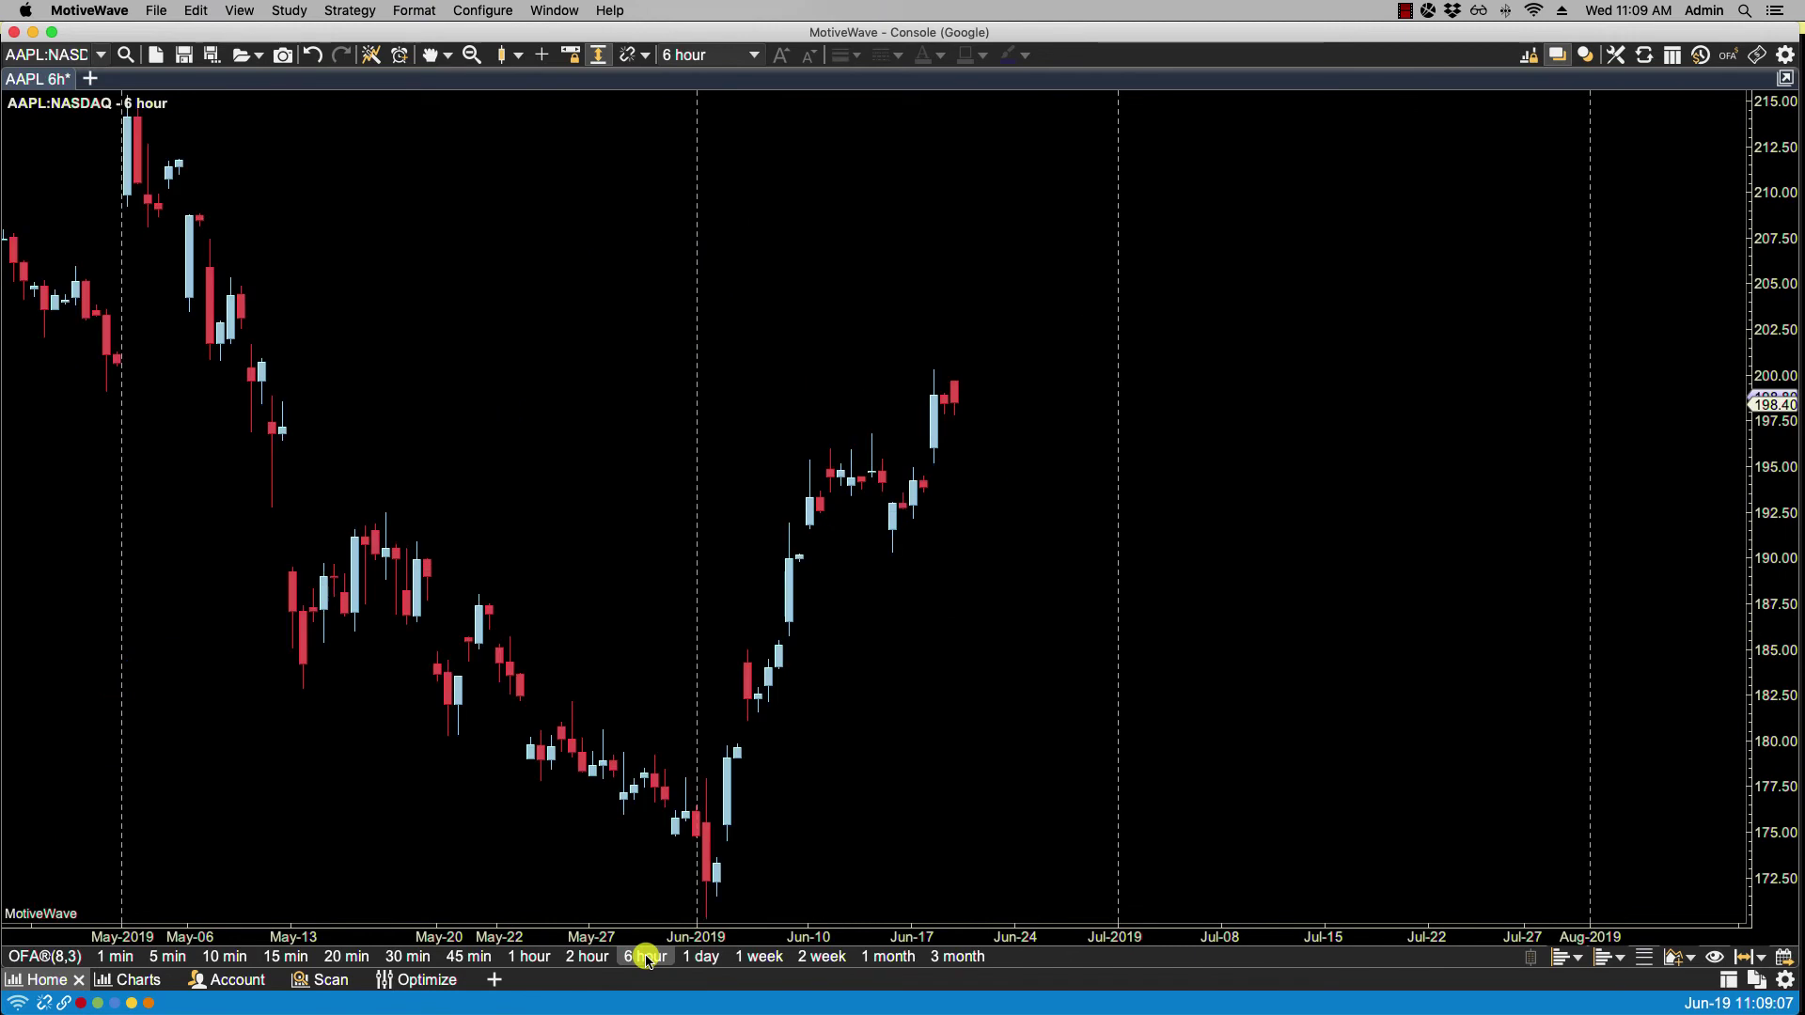
pyautogui.click(700, 956)
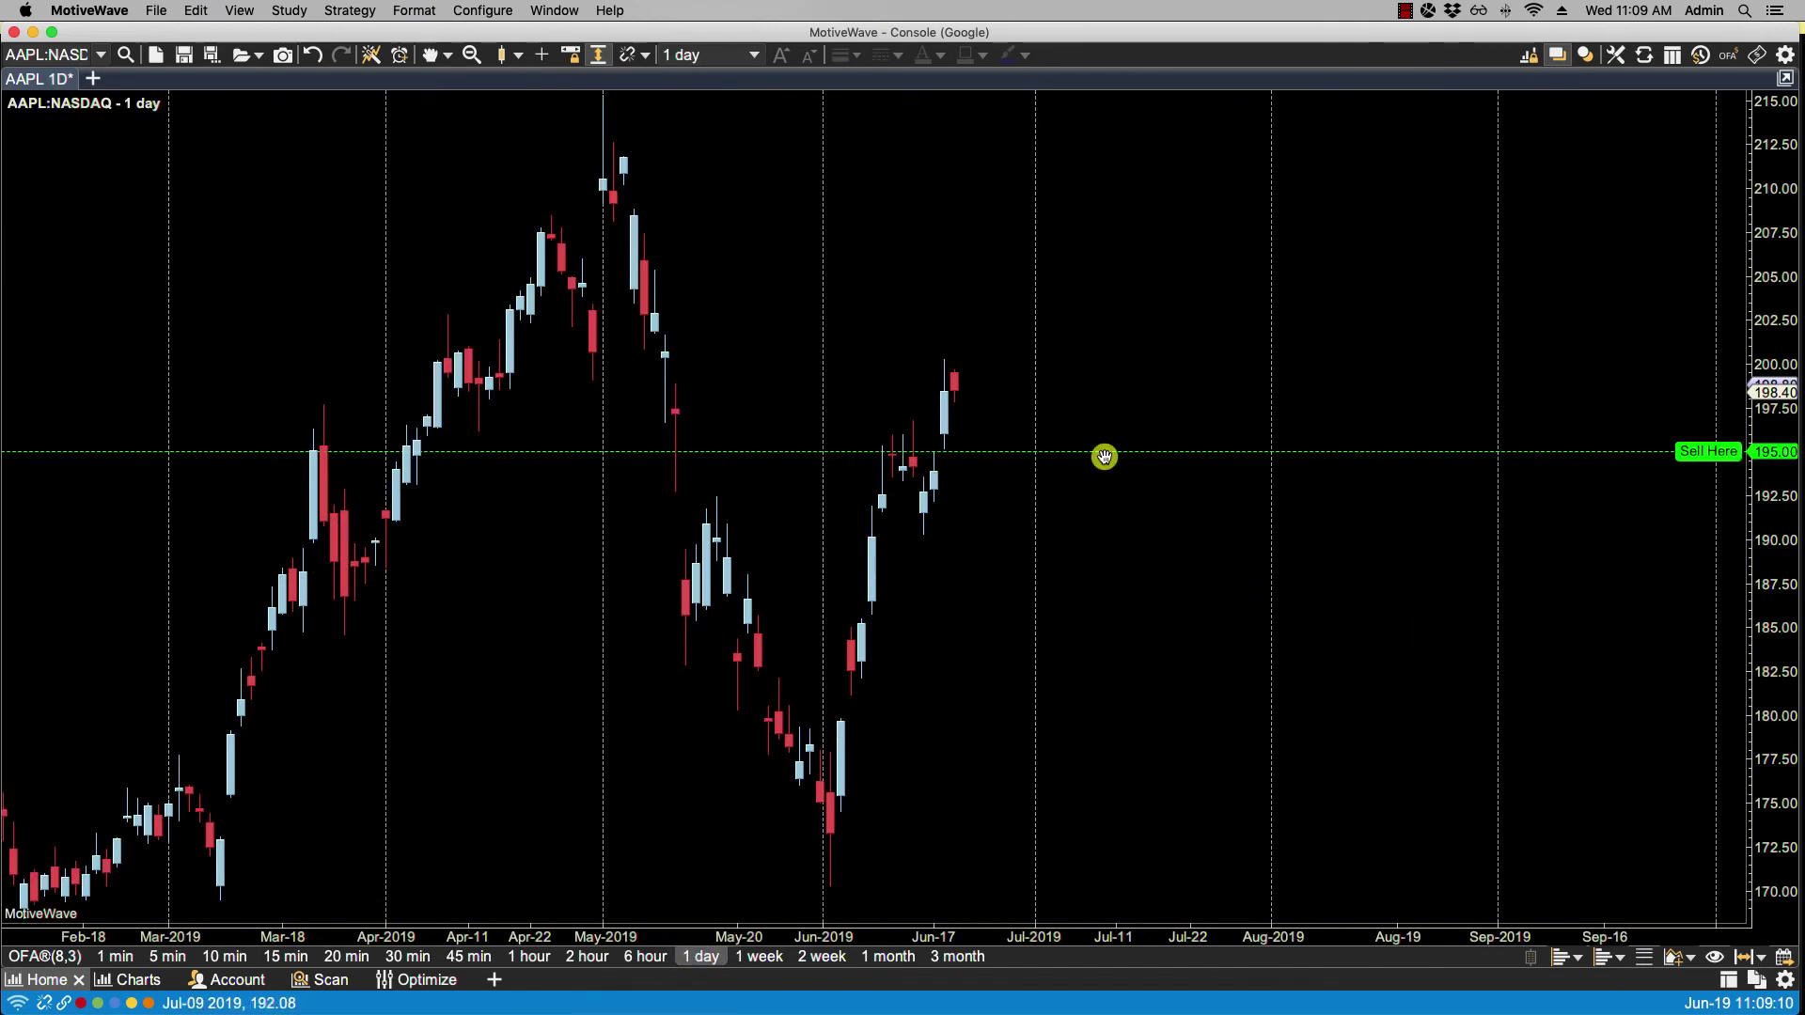
# - Set the Sell Here guide's visibility to bar sizes '>=' 1 day instead of current bar size only
pyautogui.rightClick(1780, 455)
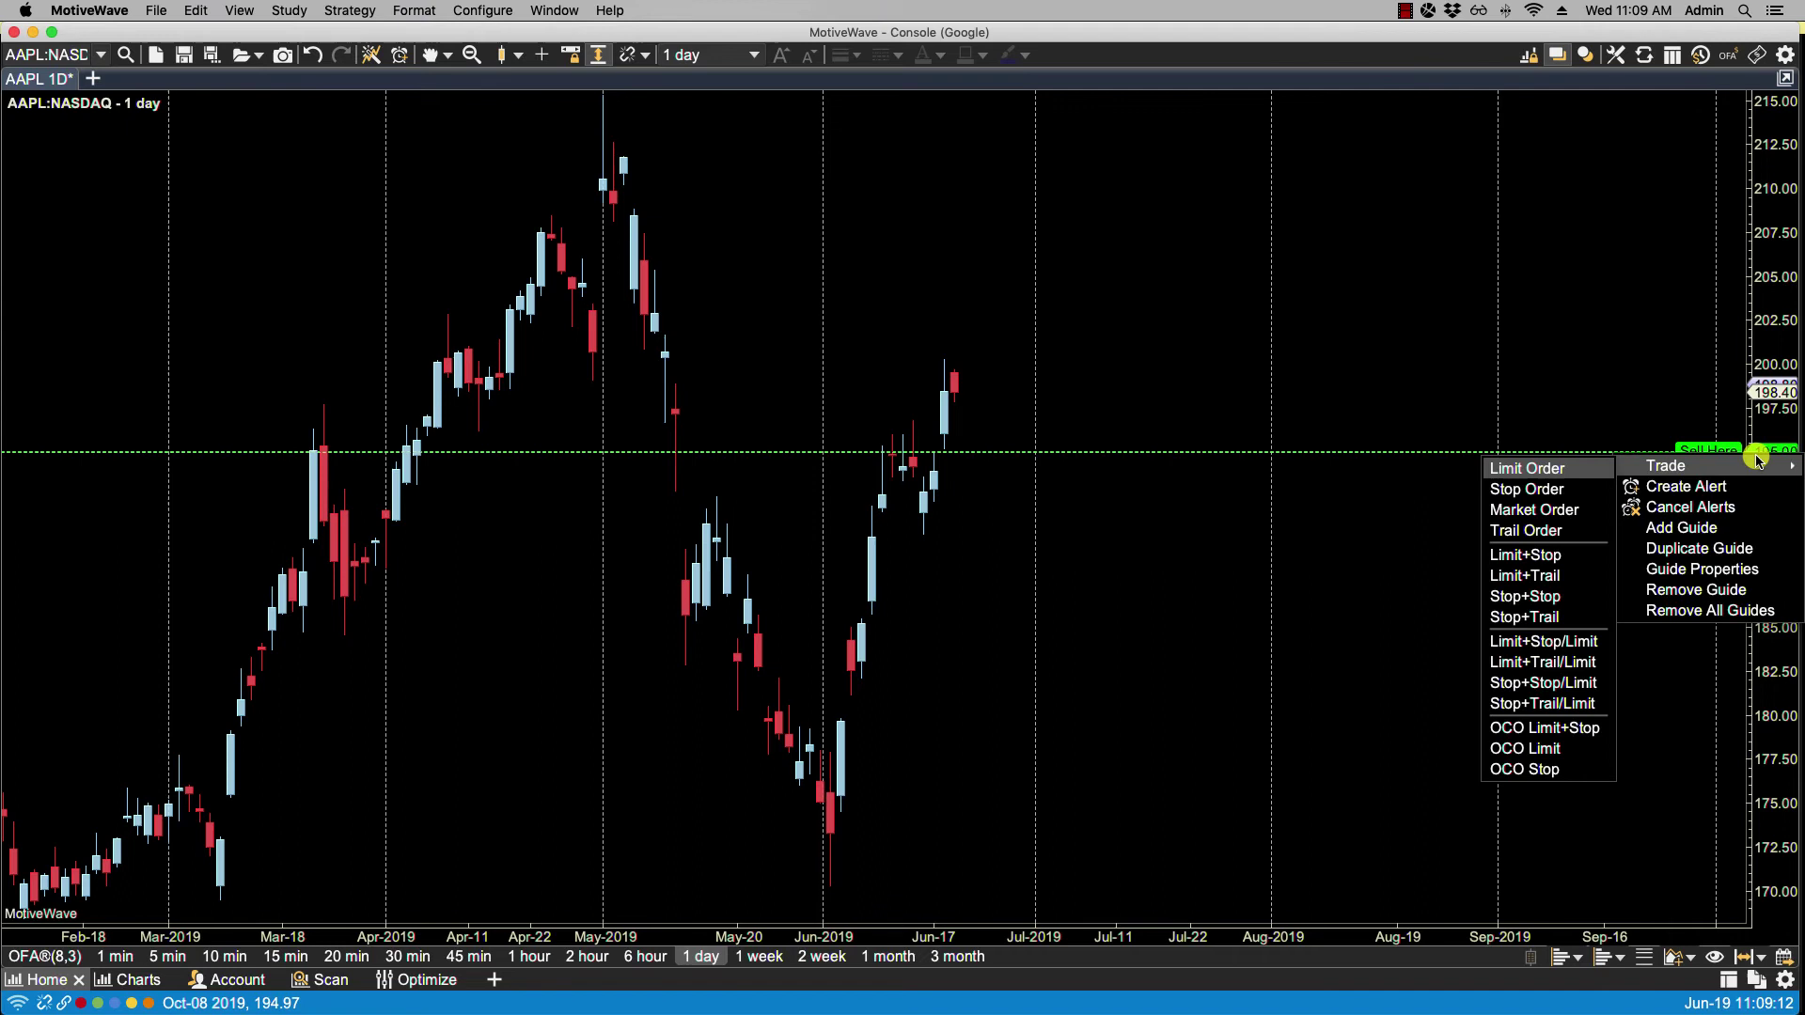
pyautogui.click(1682, 568)
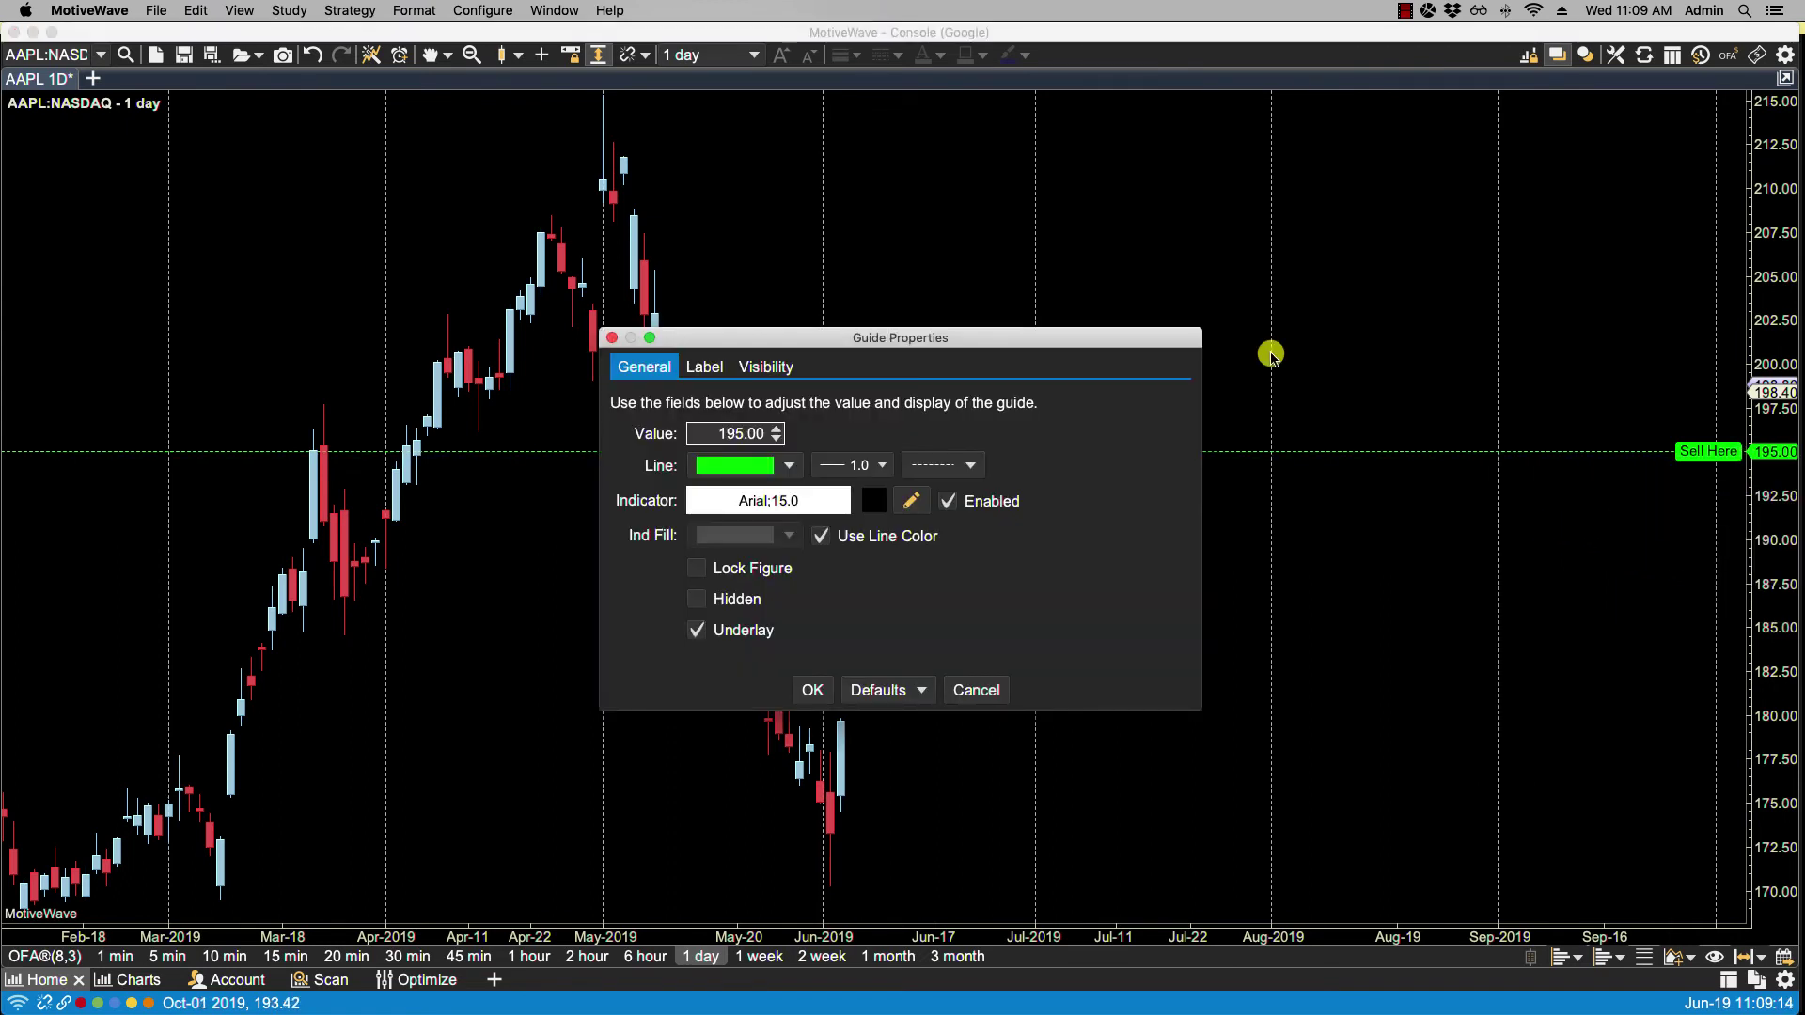
pyautogui.click(763, 367)
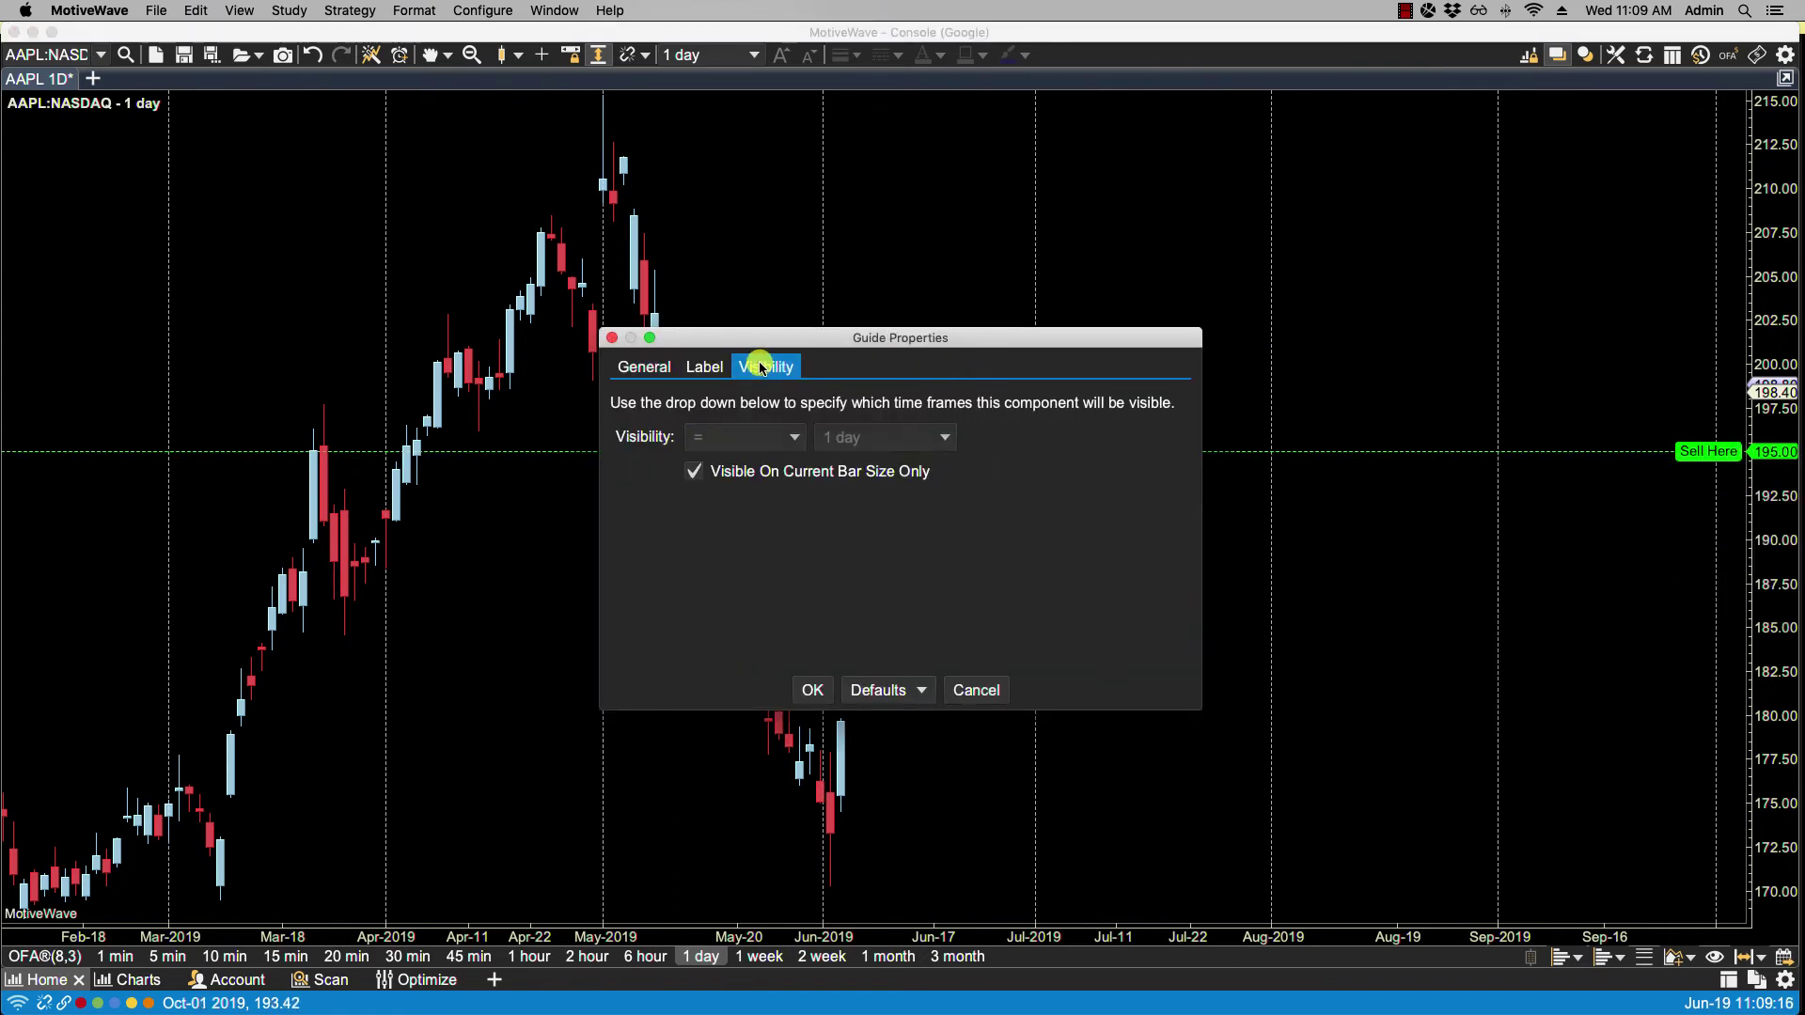
pyautogui.click(694, 471)
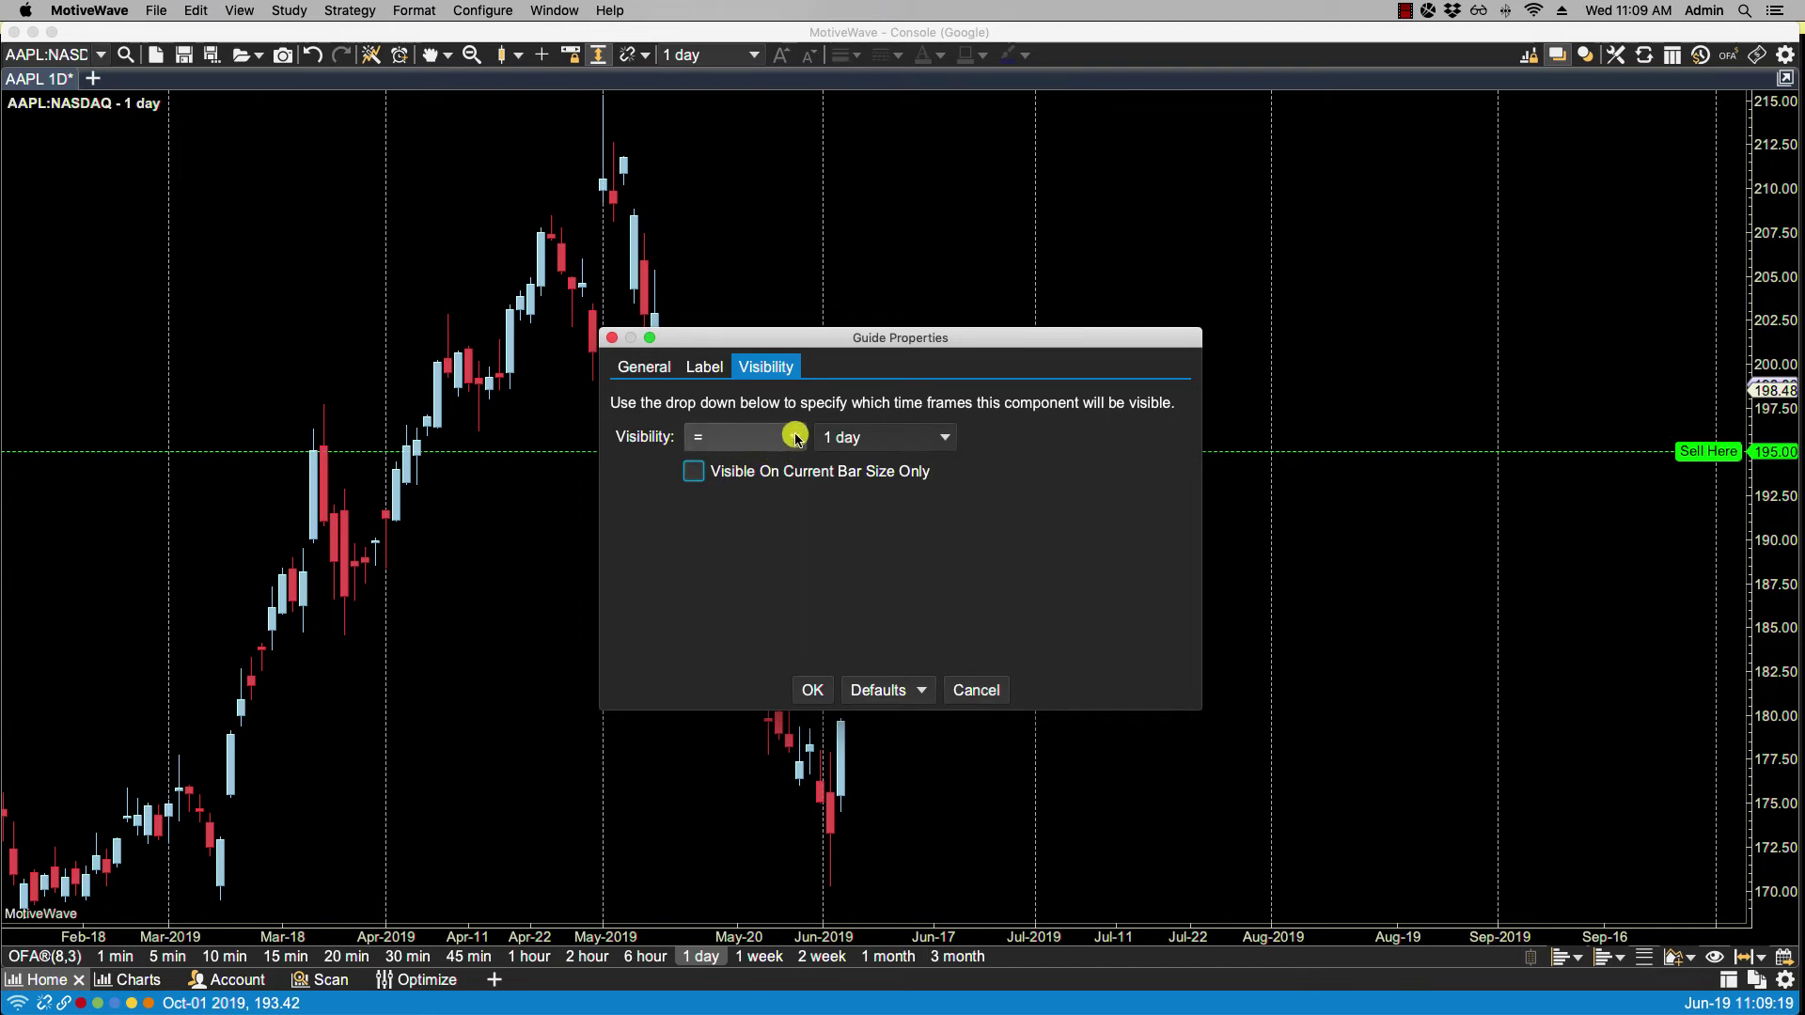
pyautogui.click(797, 439)
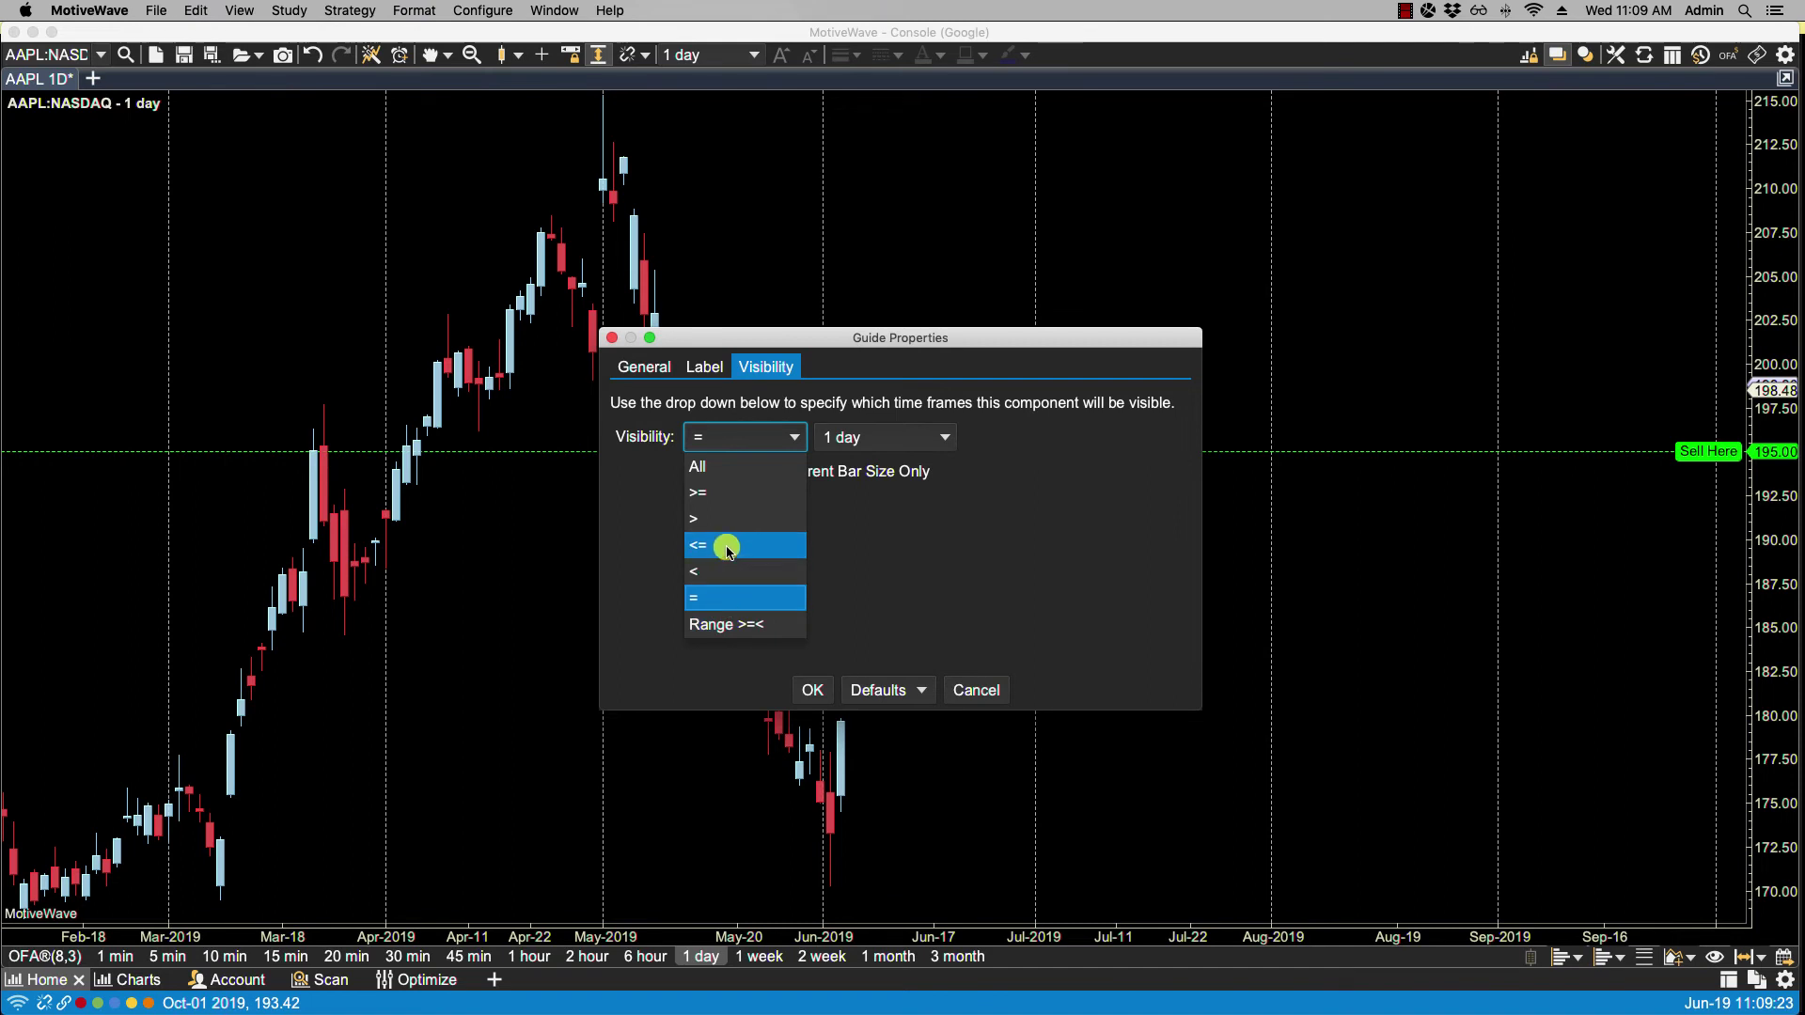
pyautogui.click(724, 497)
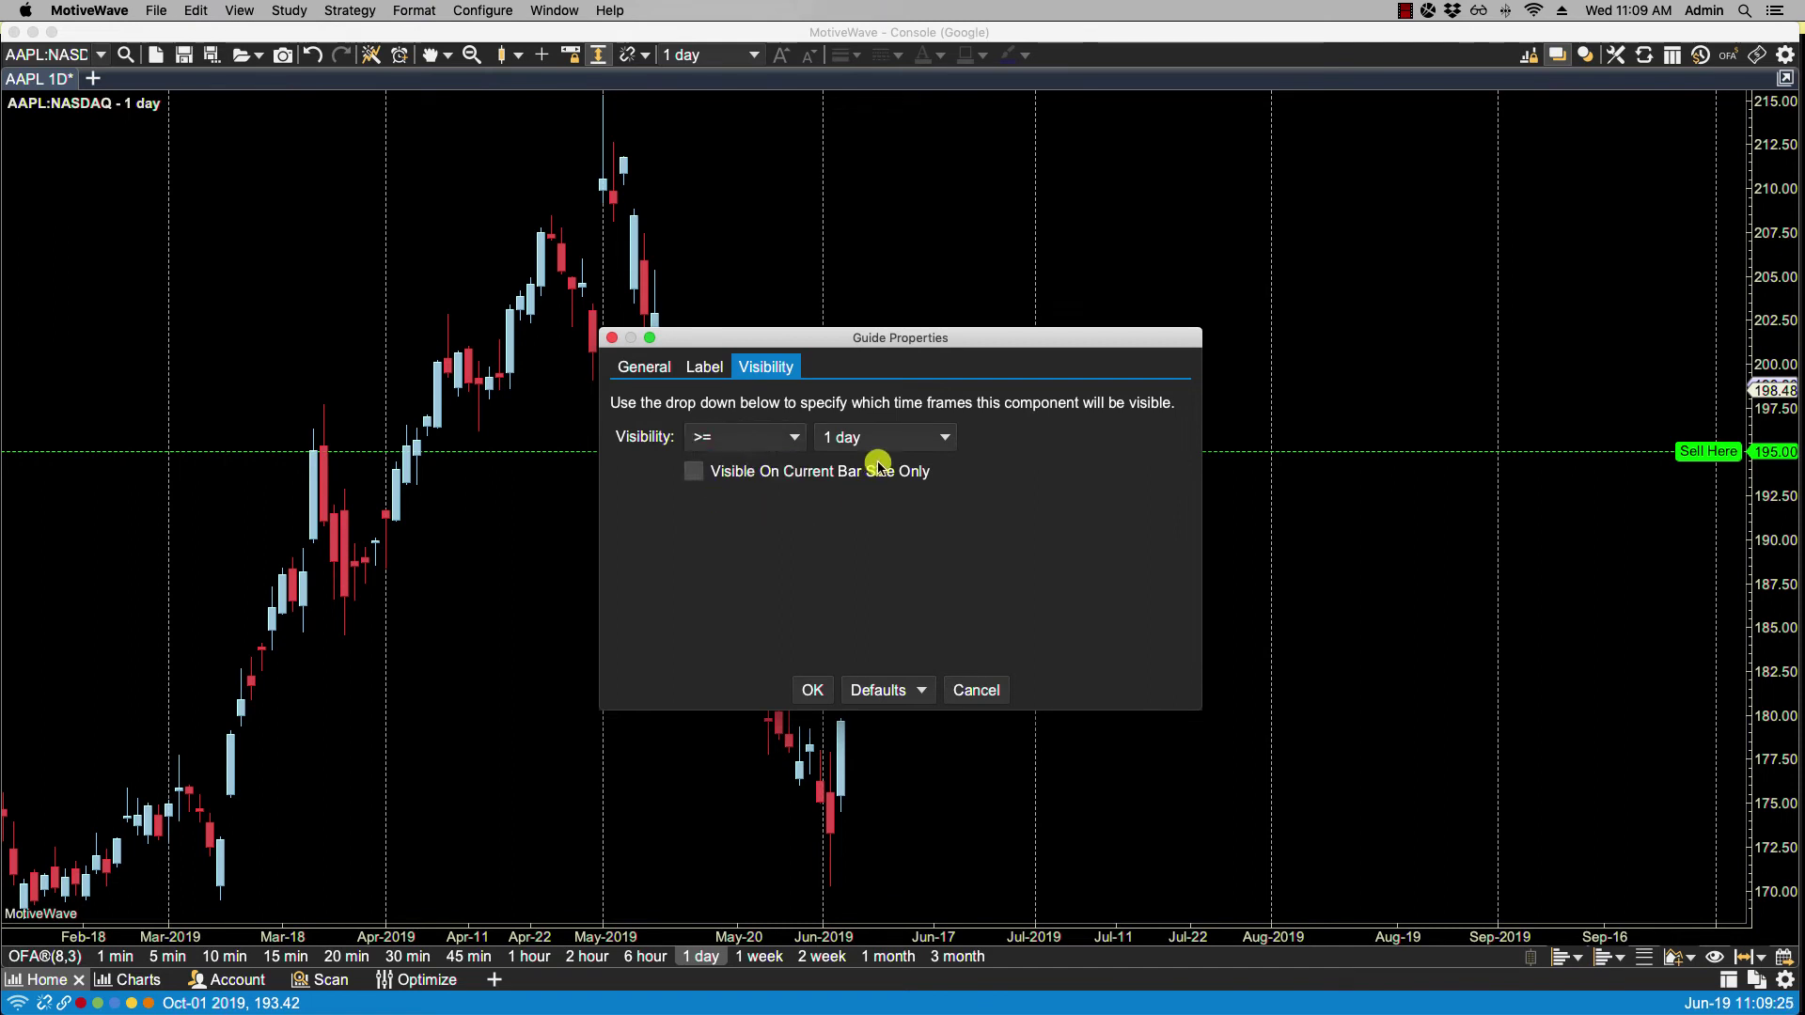
pyautogui.click(814, 692)
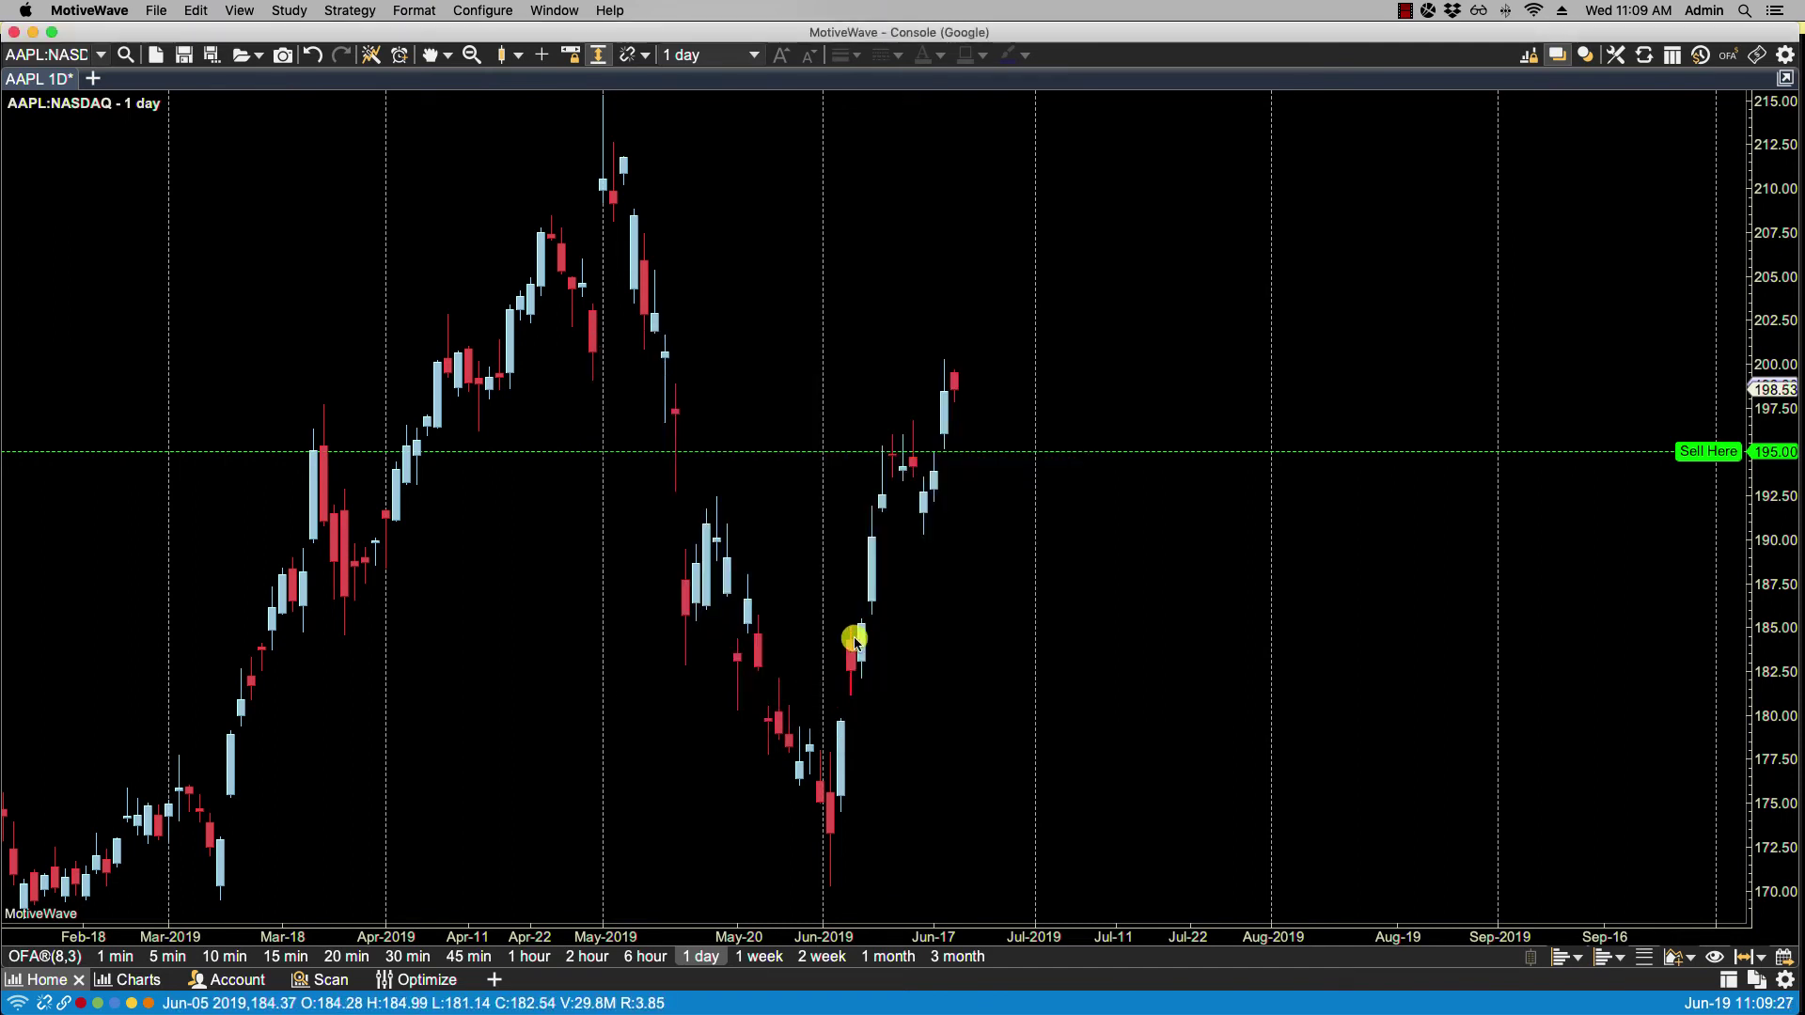
# - Check the guide shows on weekly bars, is hidden on 6-hour bars, then return to daily
pyautogui.click(754, 957)
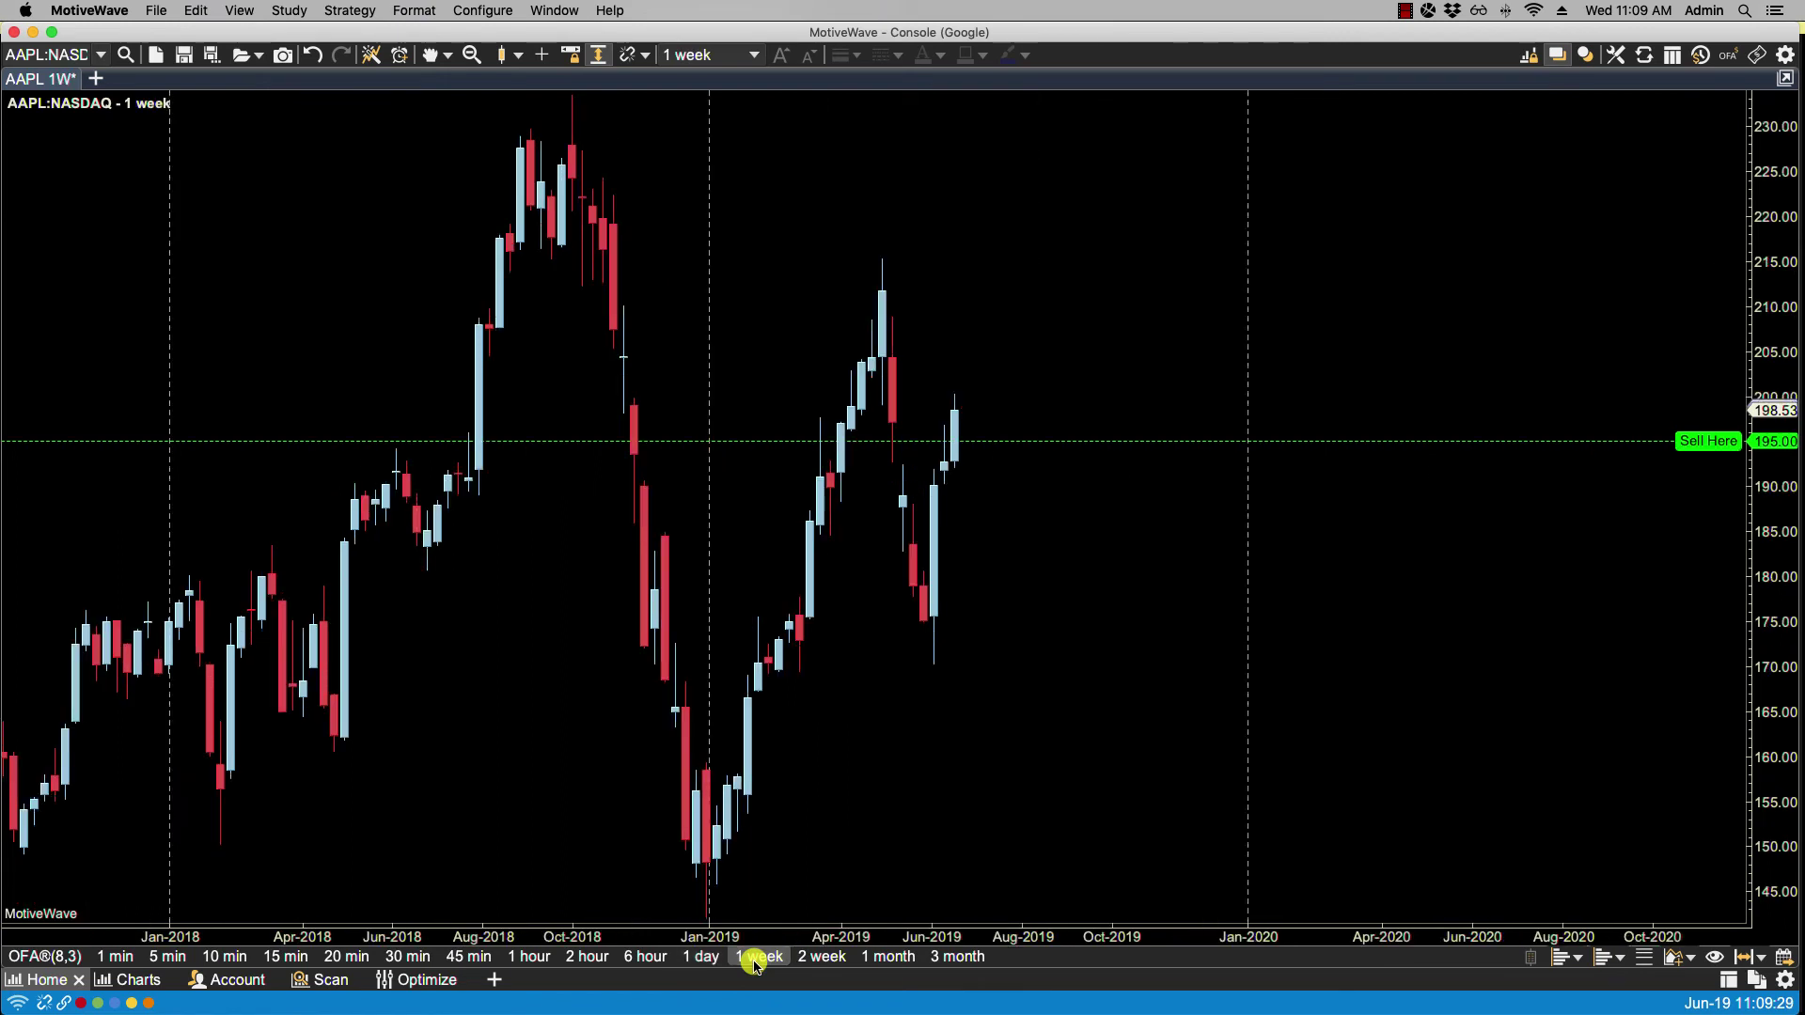
pyautogui.click(644, 958)
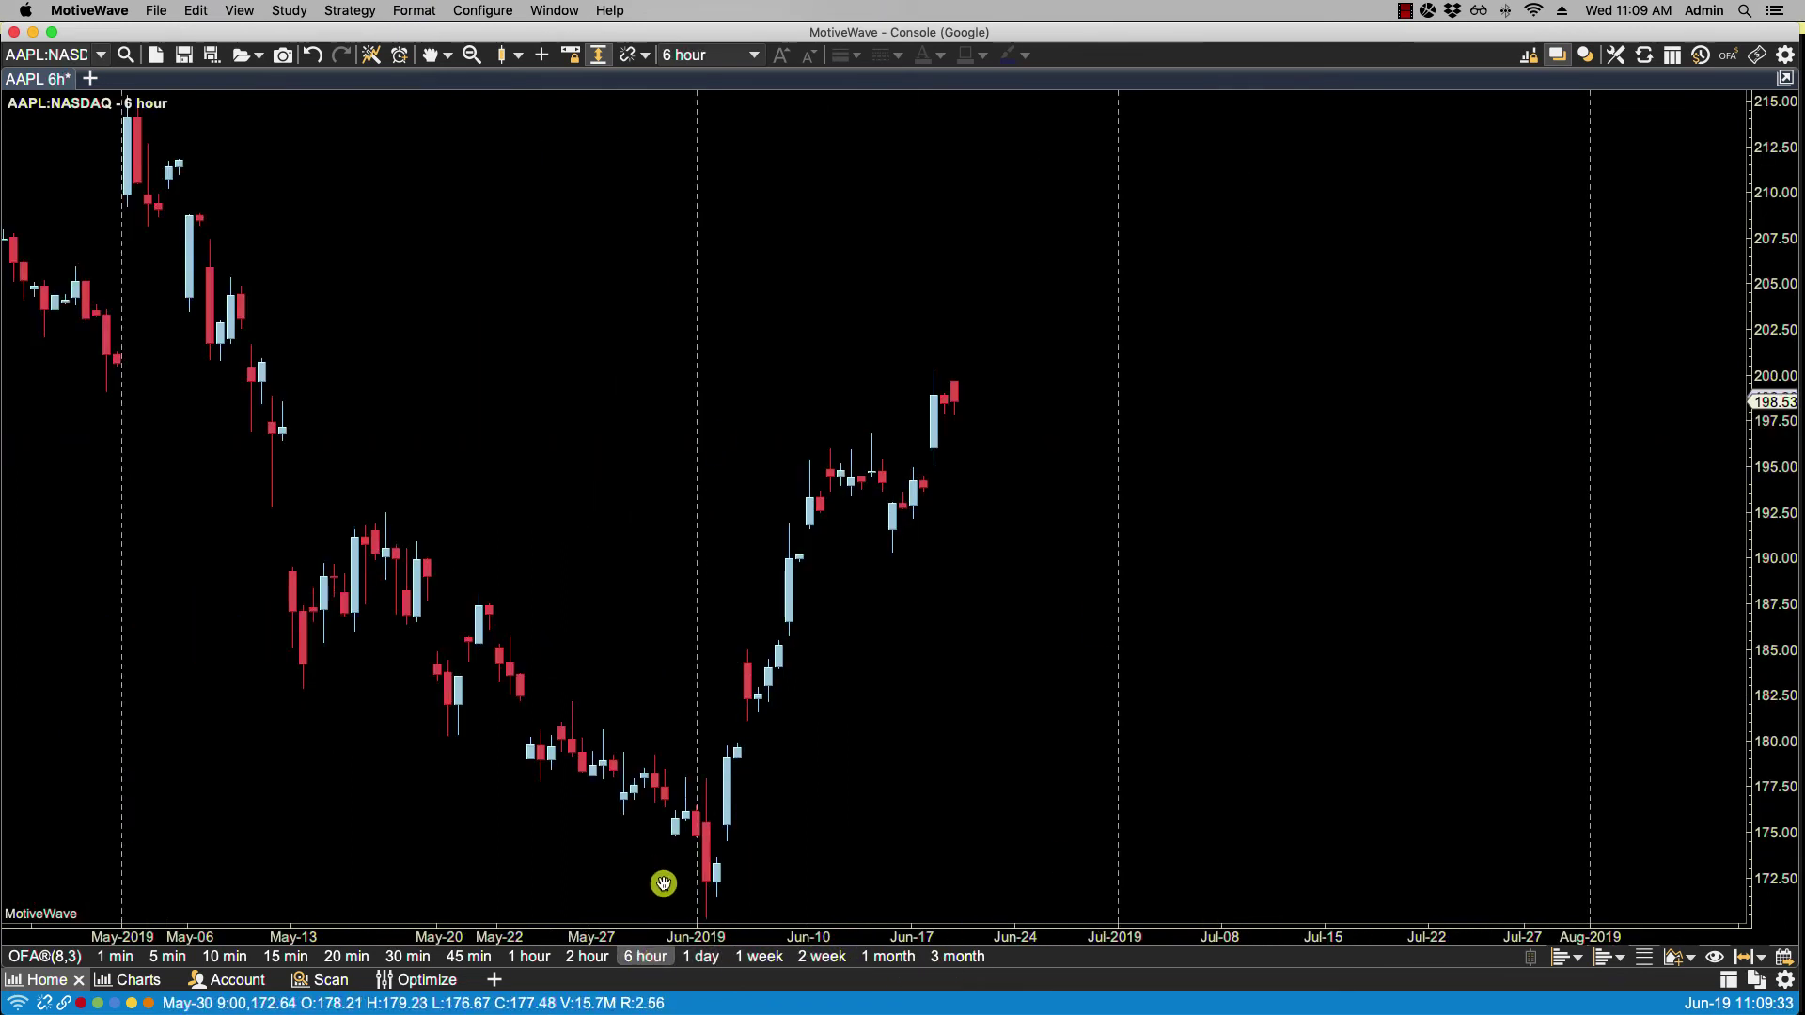
pyautogui.click(700, 957)
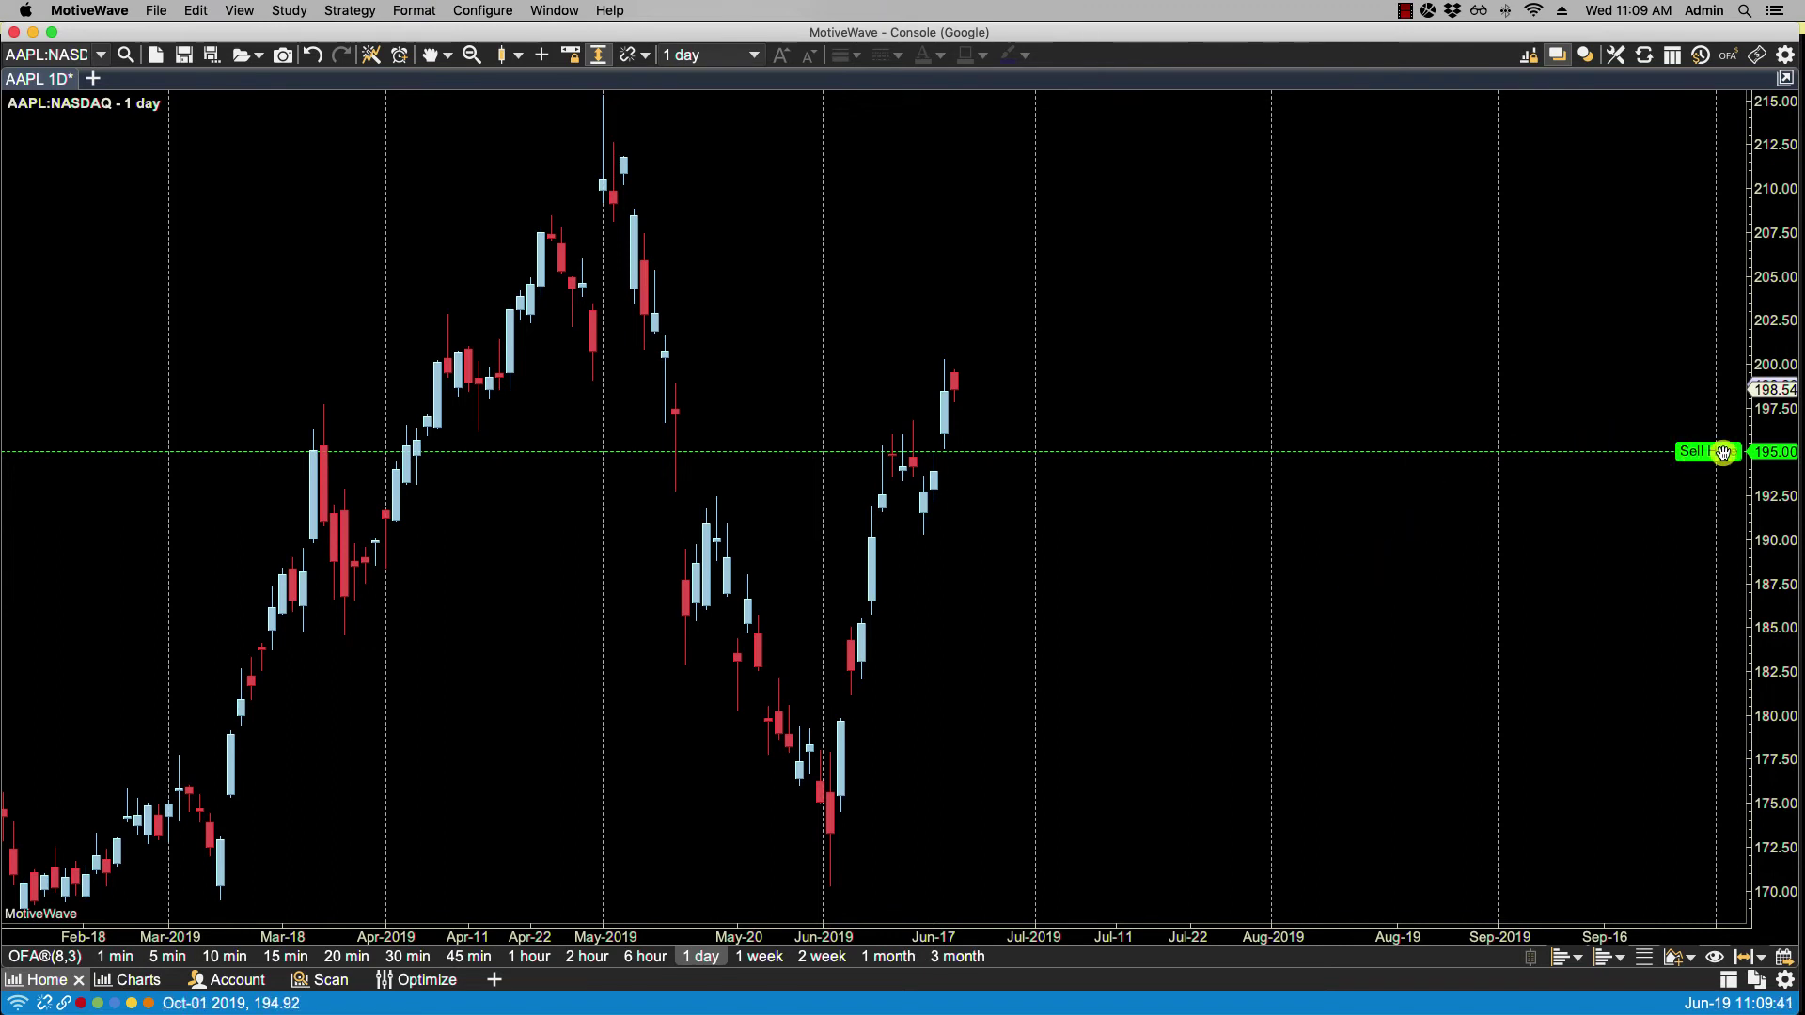
# - Remove the Sell Here guide at 195.00 and pan the chart slightly to earlier dates
pyautogui.rightClick(1773, 454)
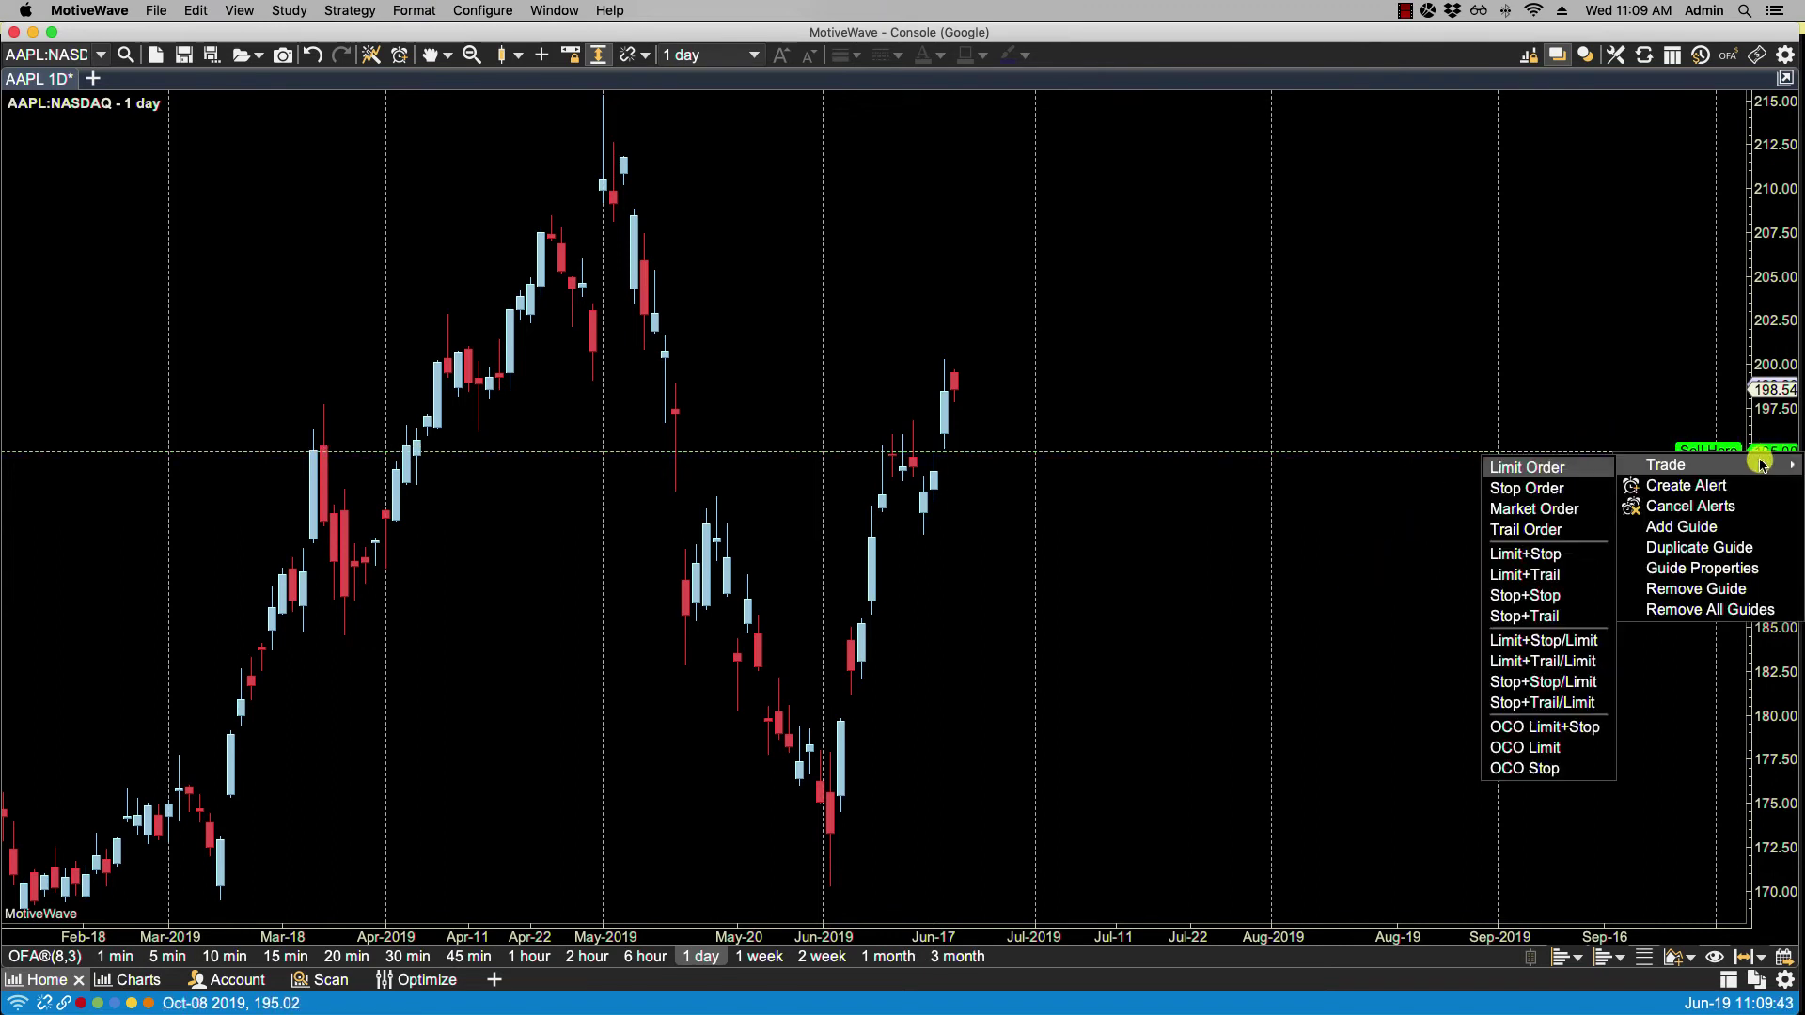
pyautogui.click(1690, 586)
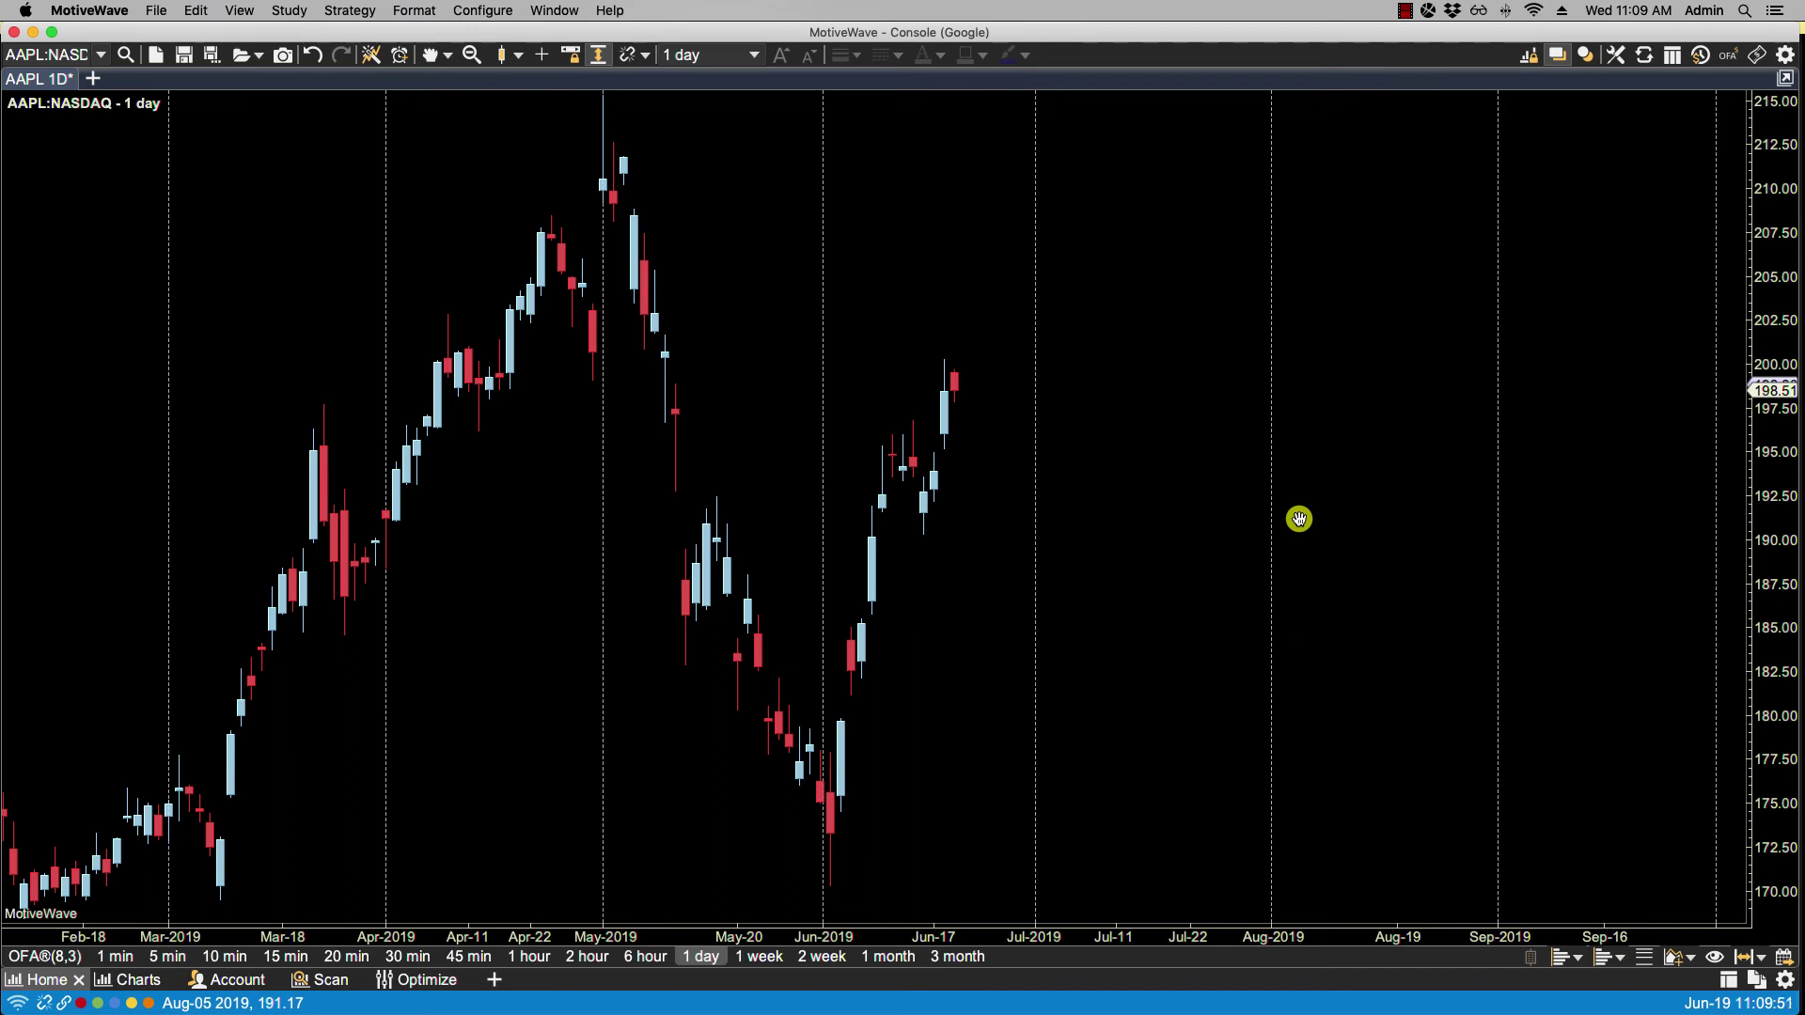
pyautogui.moveTo(878, 564); pyautogui.dragTo(973, 563)
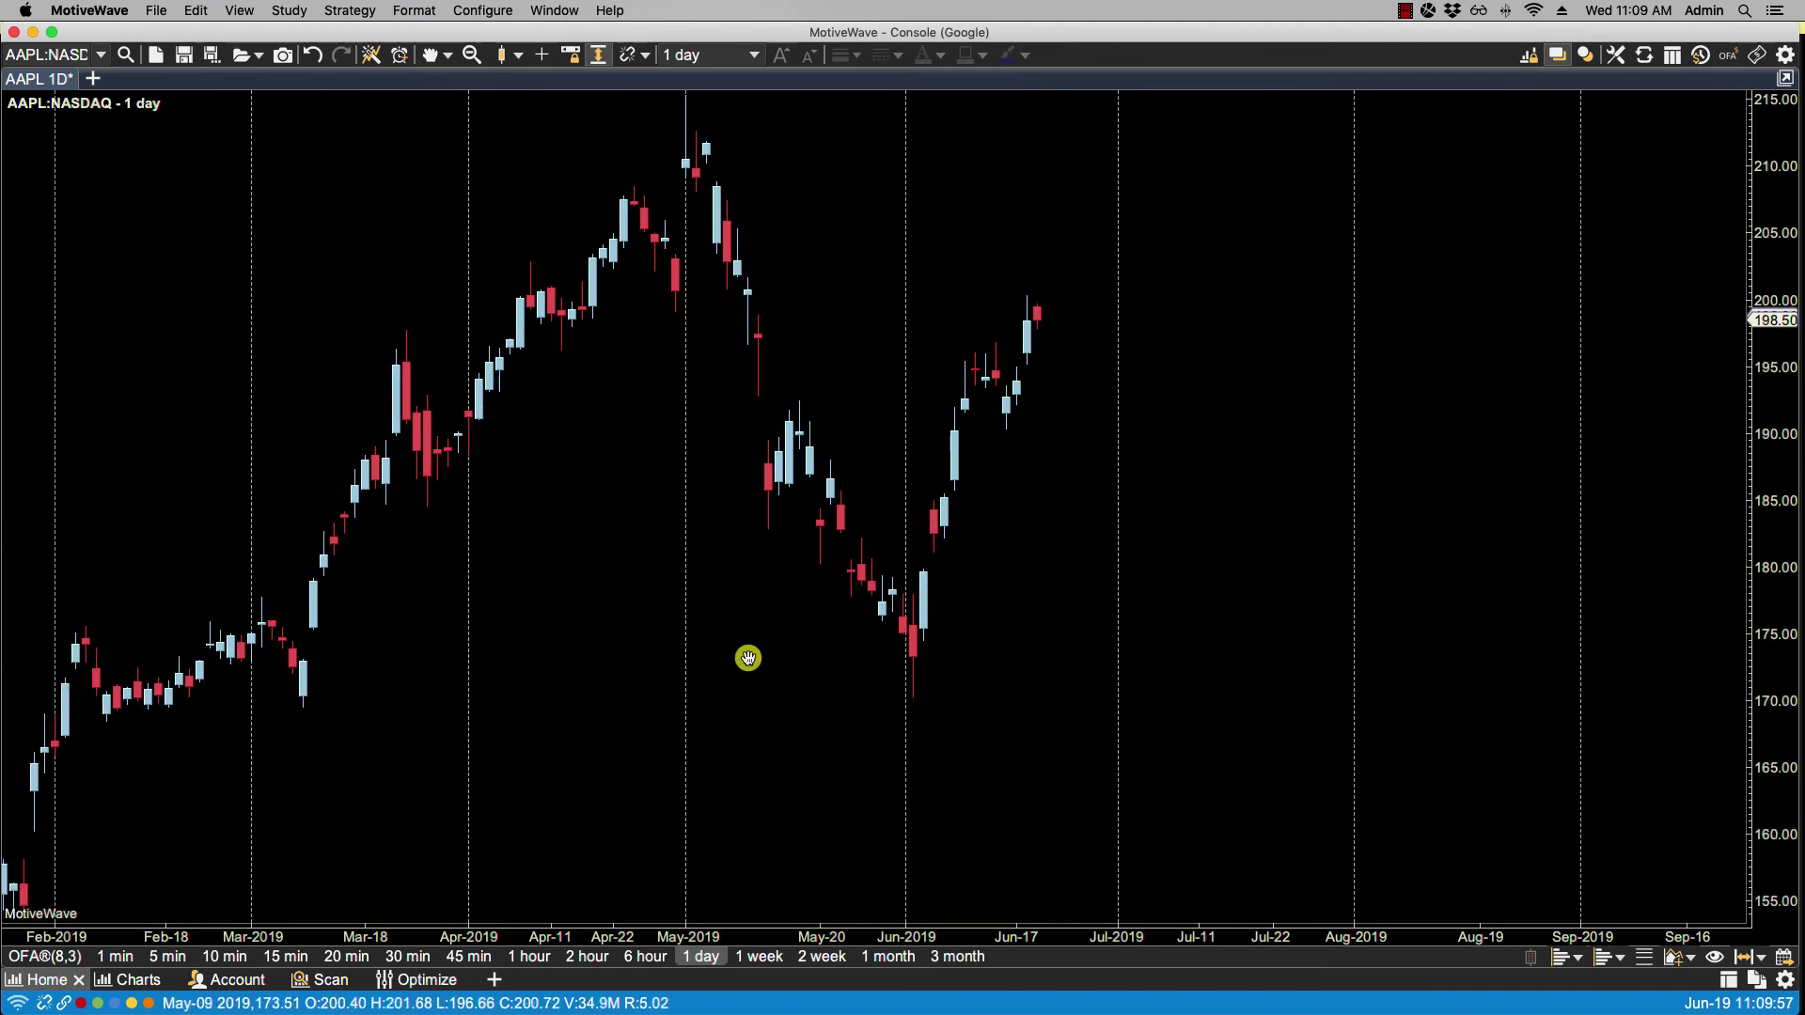
# - Add a vertical guide at May-16 2019 from the time axis, fine-tune its date, and review its options
pyautogui.rightClick(798, 942)
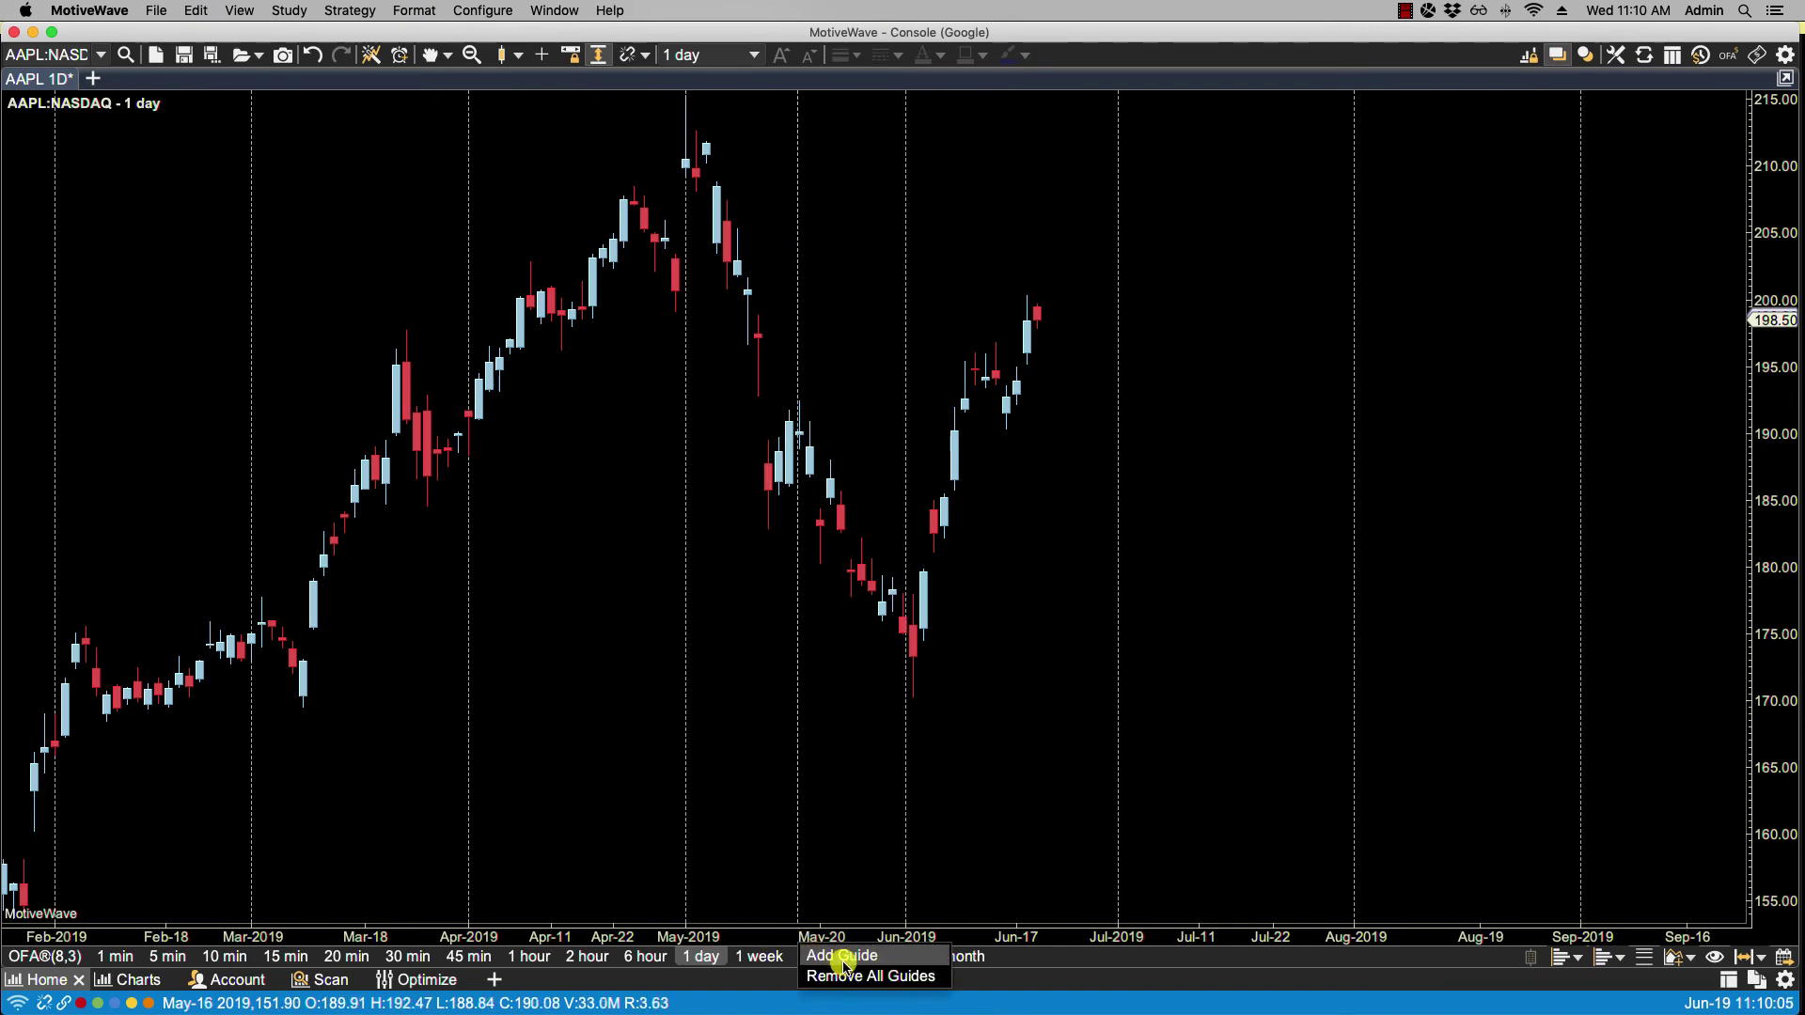
pyautogui.click(833, 955)
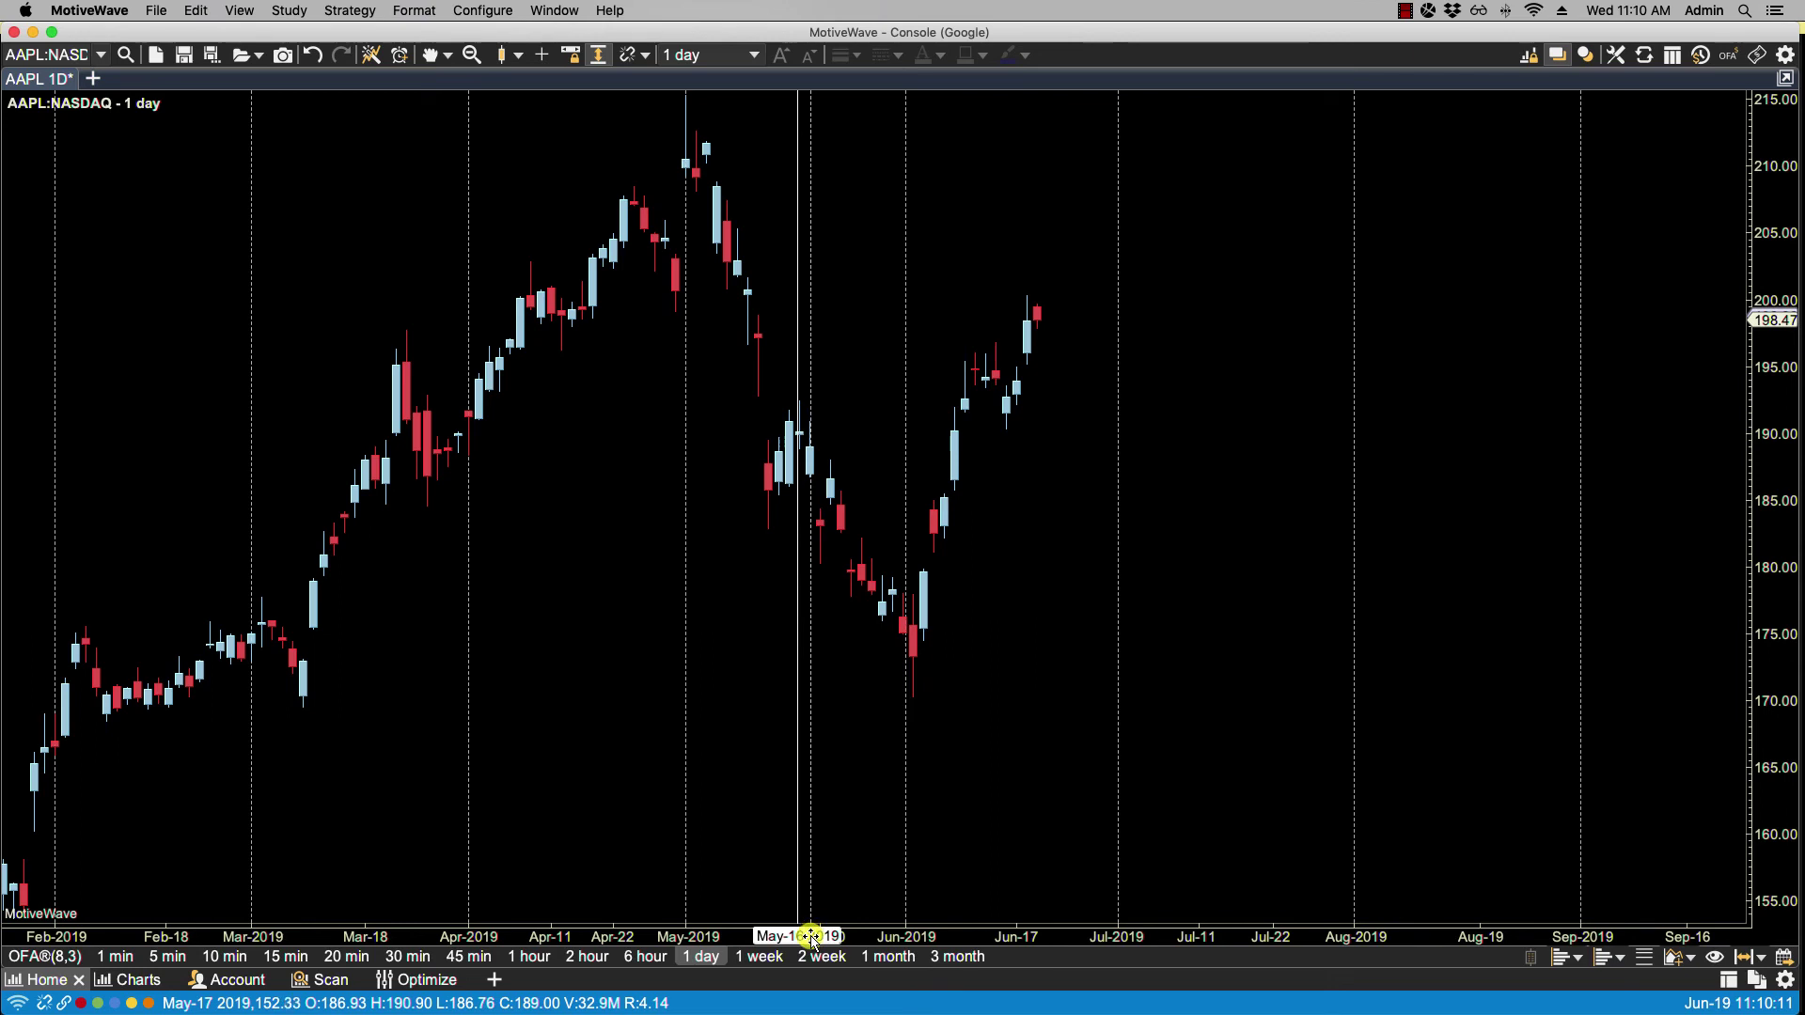
pyautogui.moveTo(810, 936)
pyautogui.mouseDown()
pyautogui.moveTo(737, 936)
pyautogui.moveTo(800, 917)
pyautogui.mouseUp()
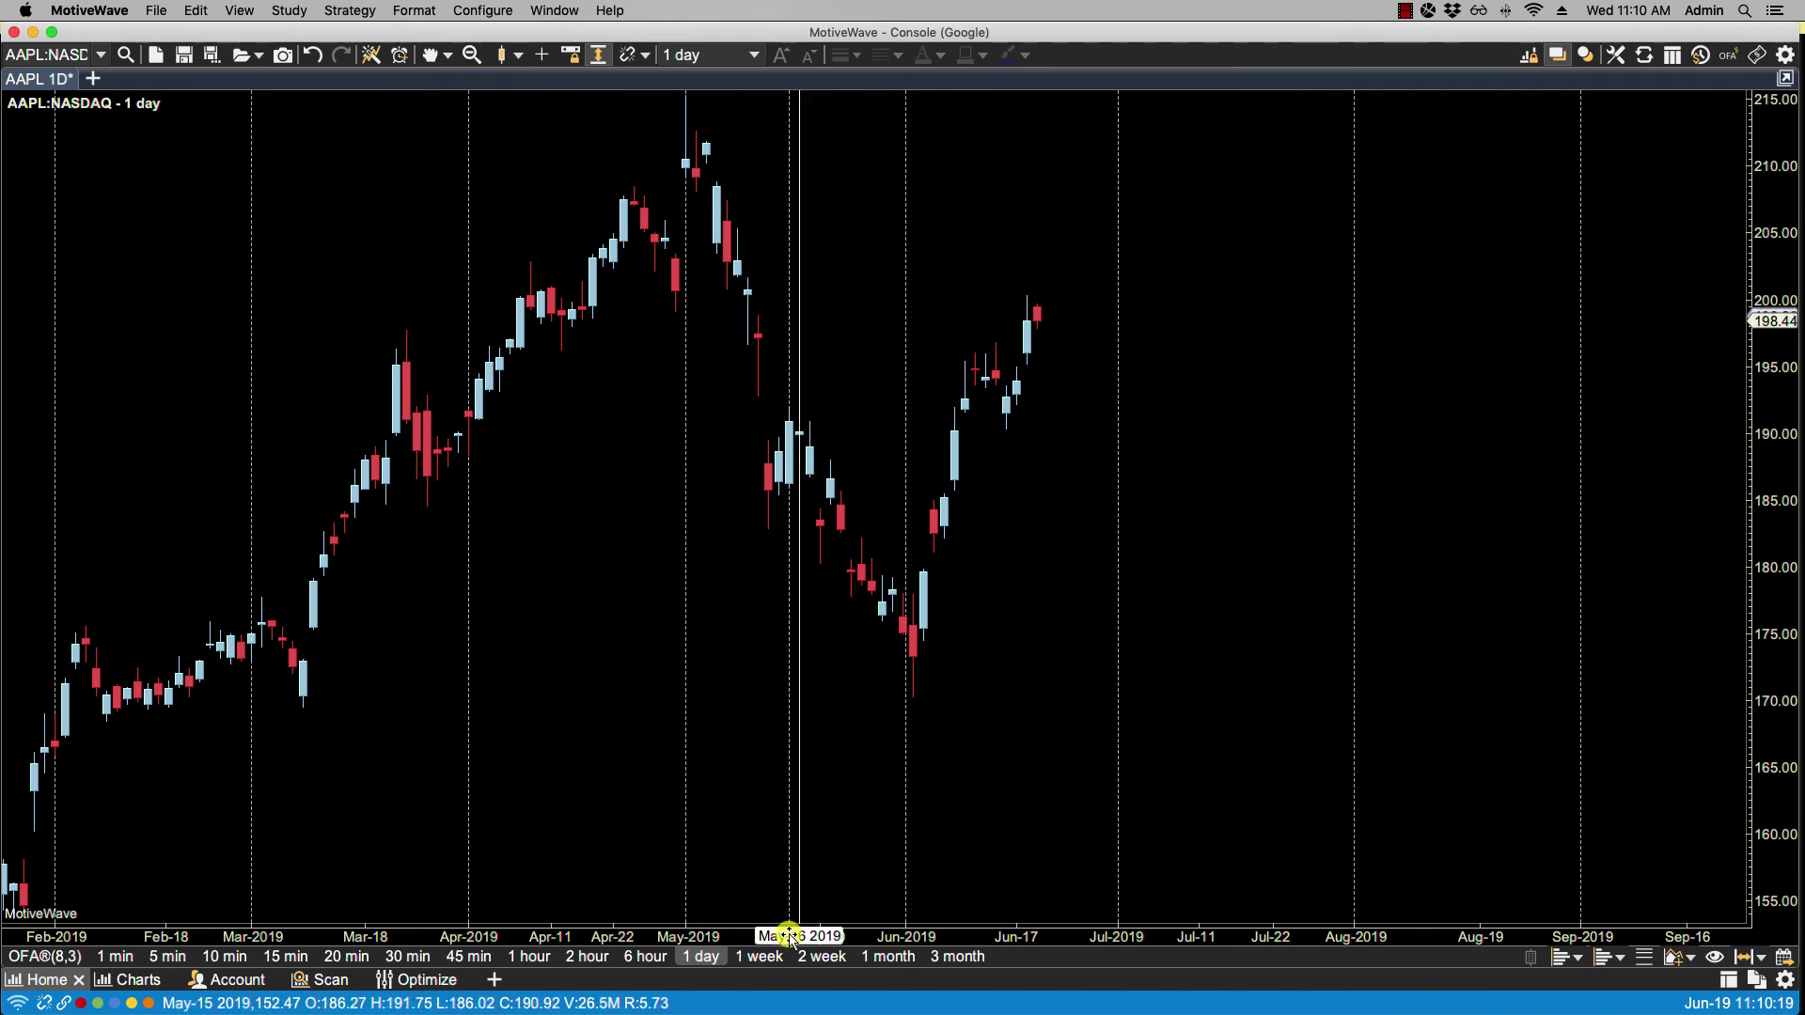
pyautogui.rightClick(790, 937)
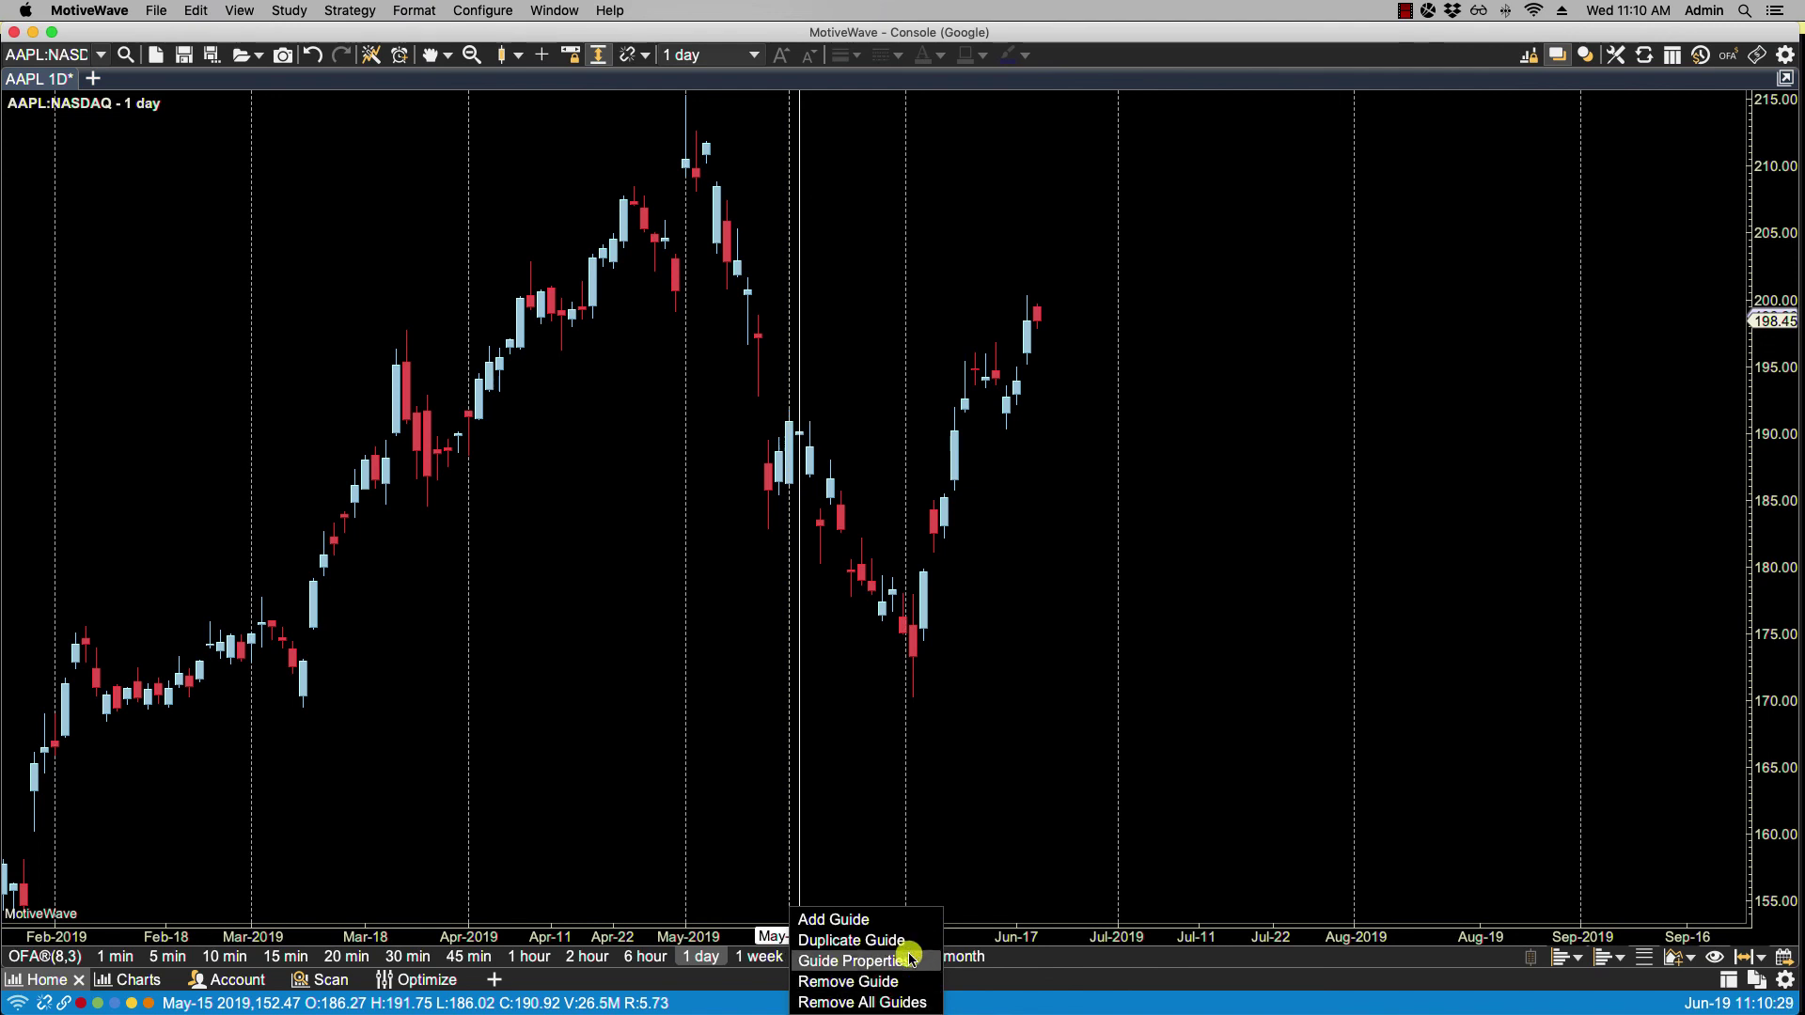
pyautogui.click(1021, 706)
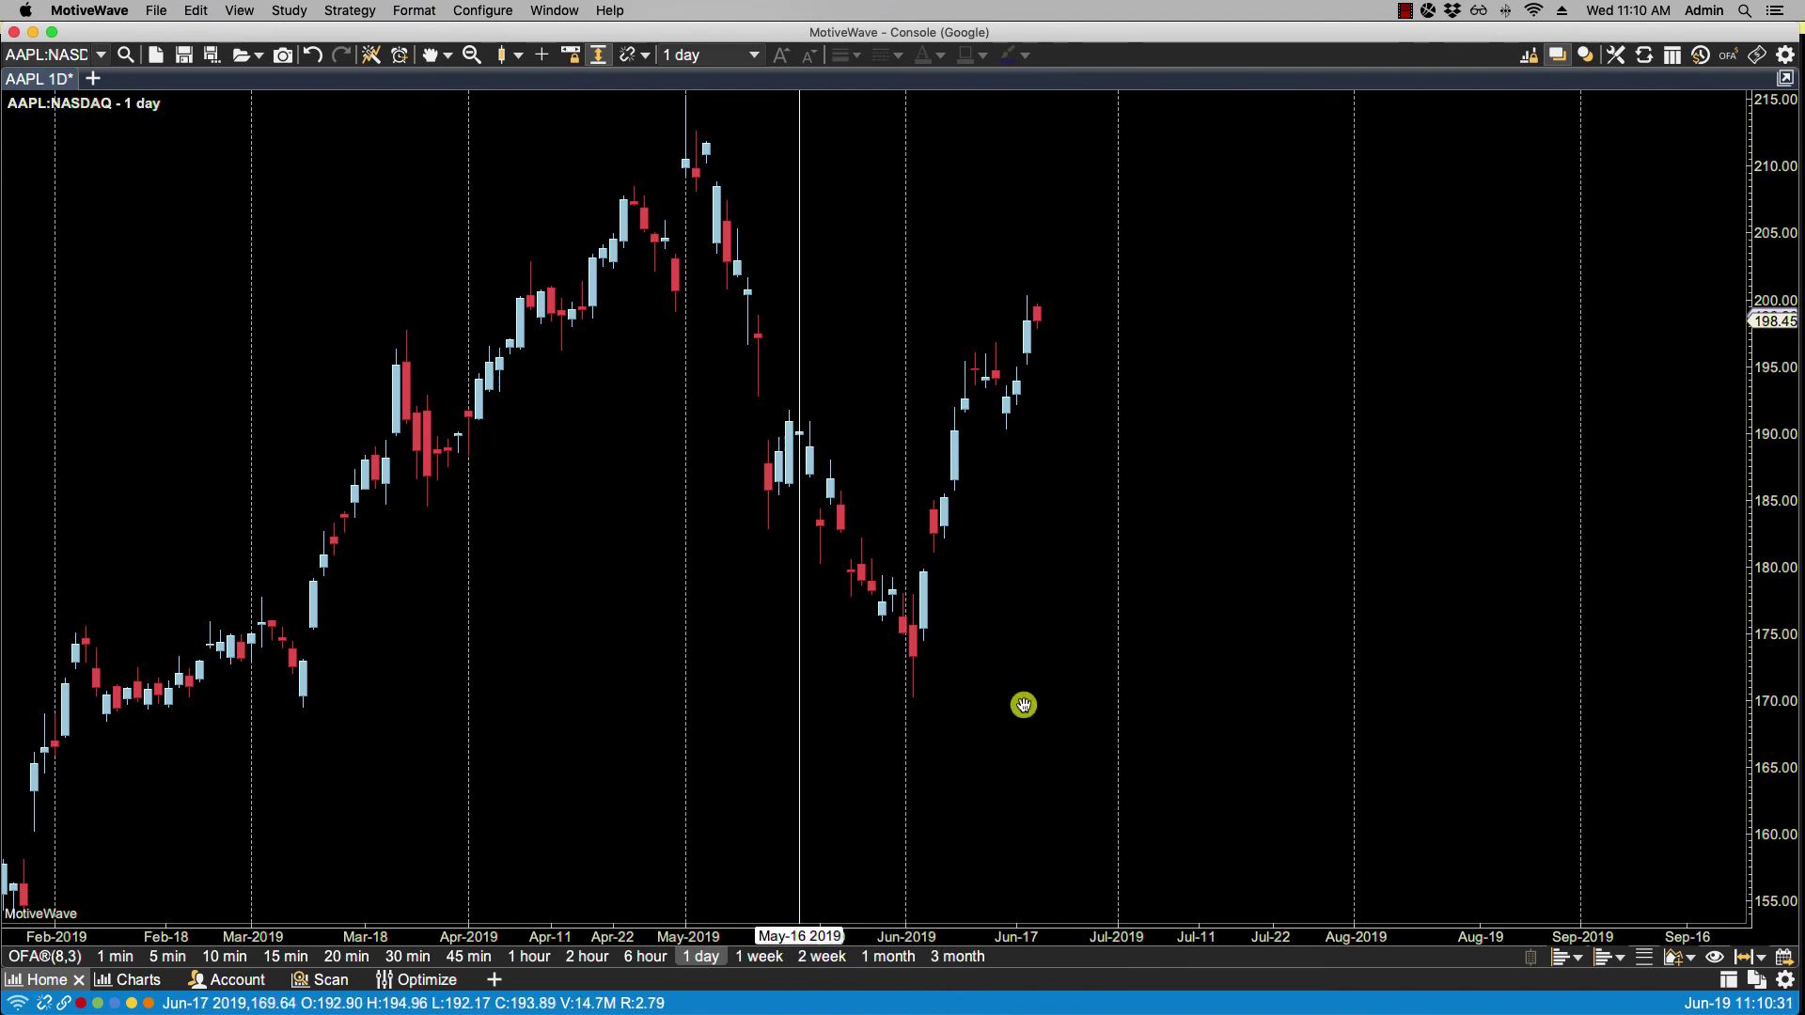